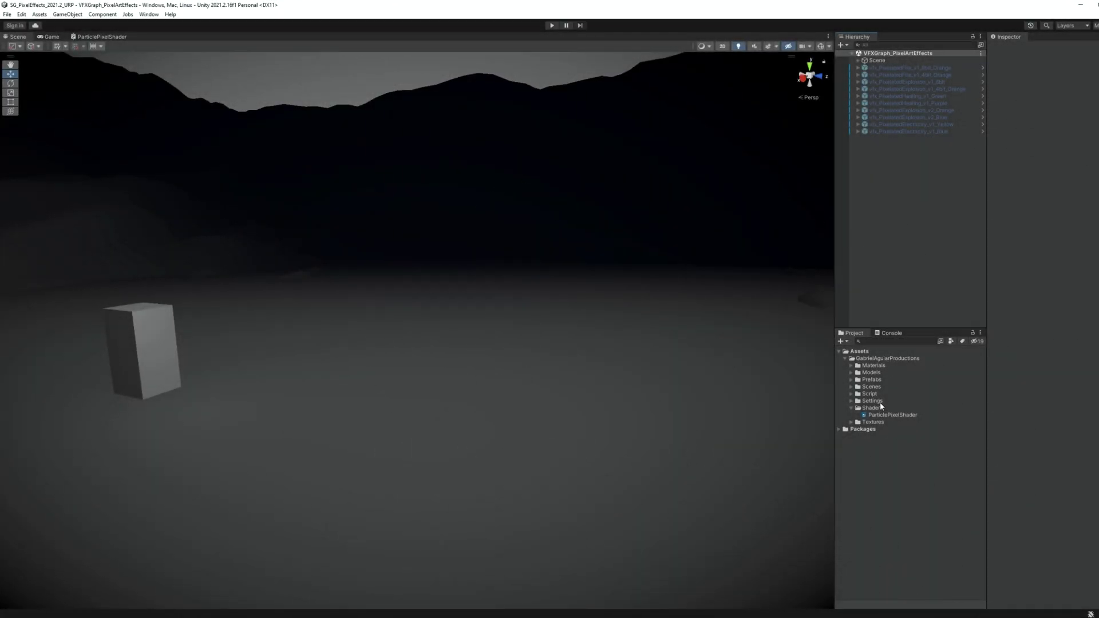
# - Create a Blank Shader Graph named ParticlePixelShaderTut in the Shaders folder
pyautogui.rightClick(881, 407)
pyautogui.moveTo(954, 170)
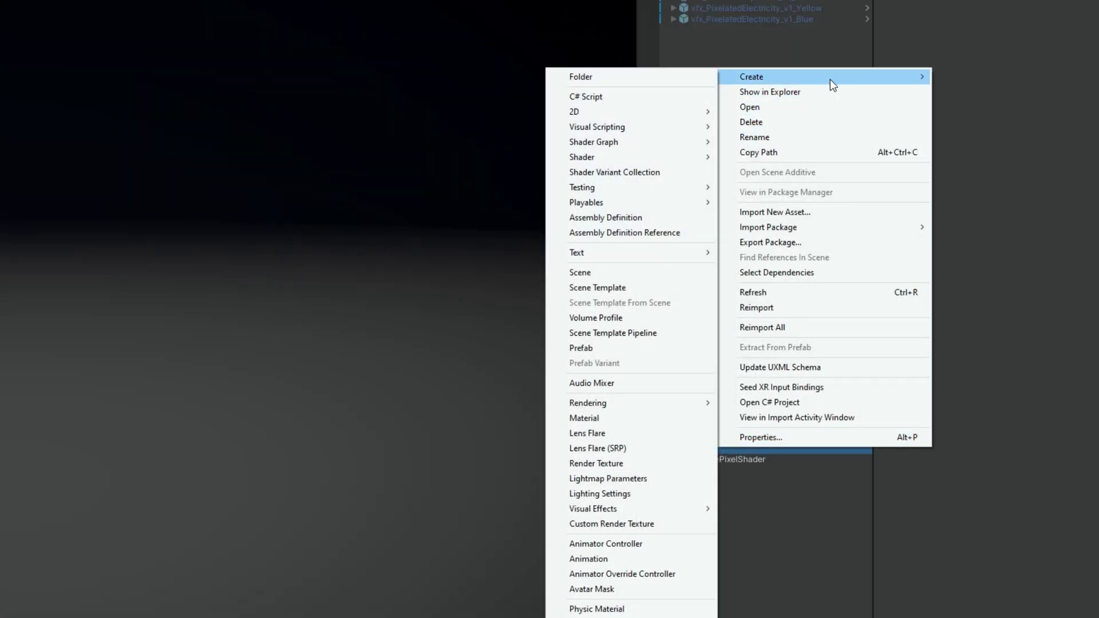
pyautogui.moveTo(696, 150)
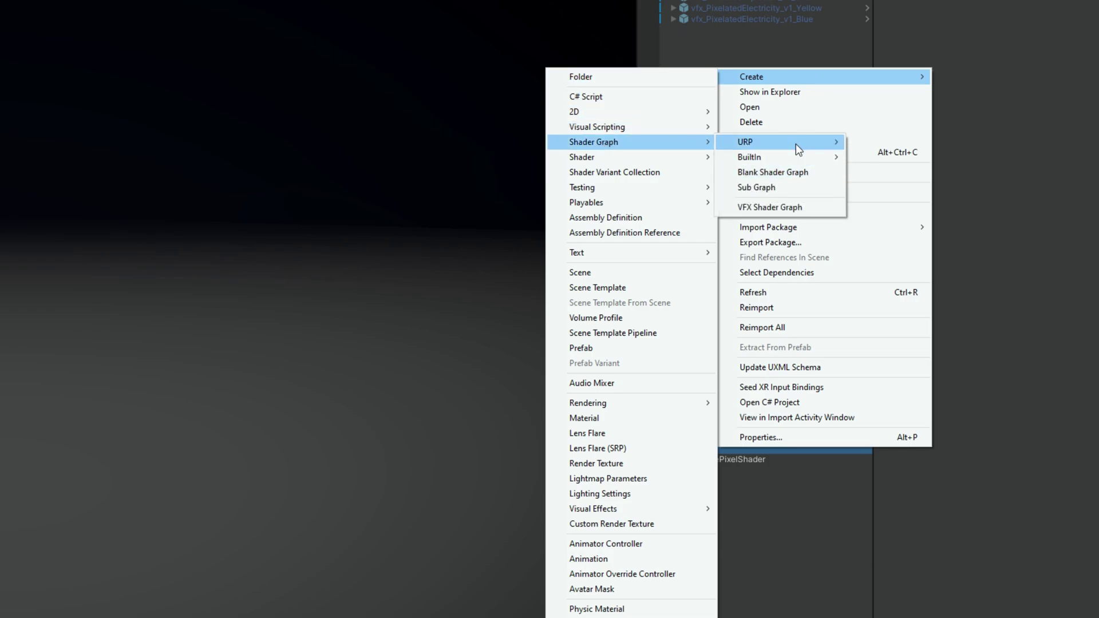
pyautogui.moveTo(796, 142)
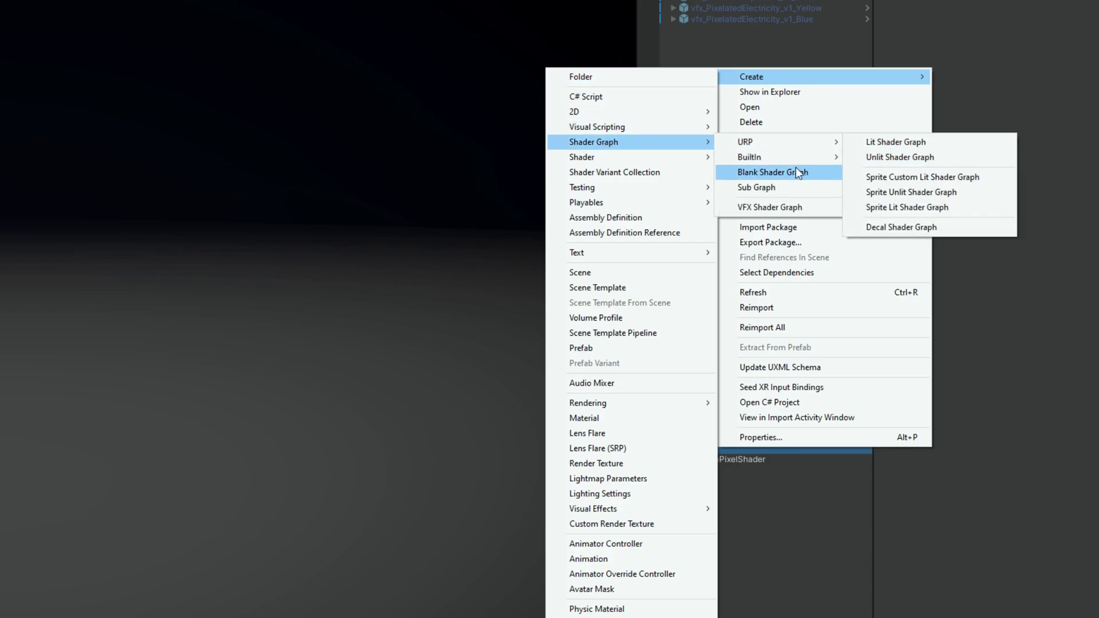
pyautogui.click(778, 173)
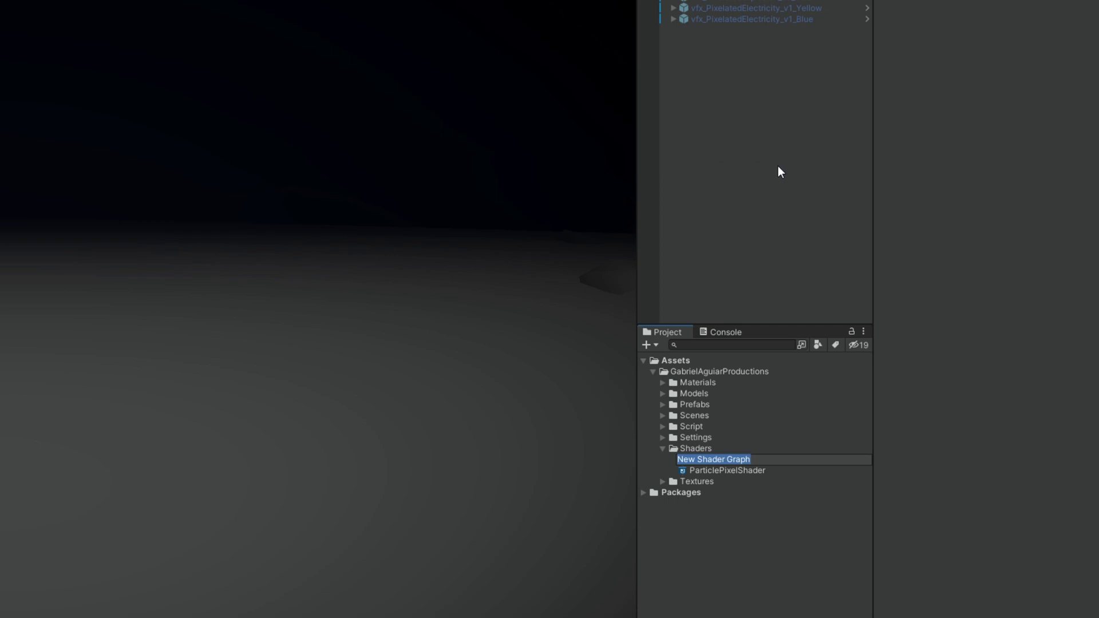
pyautogui.write('ParticlePixelShaderTut')
pyautogui.press('Return')
# - Open the ParticlePixelShaderTut graph and add Universal as its target in Graph Settings
pyautogui.doubleClick(716, 470)
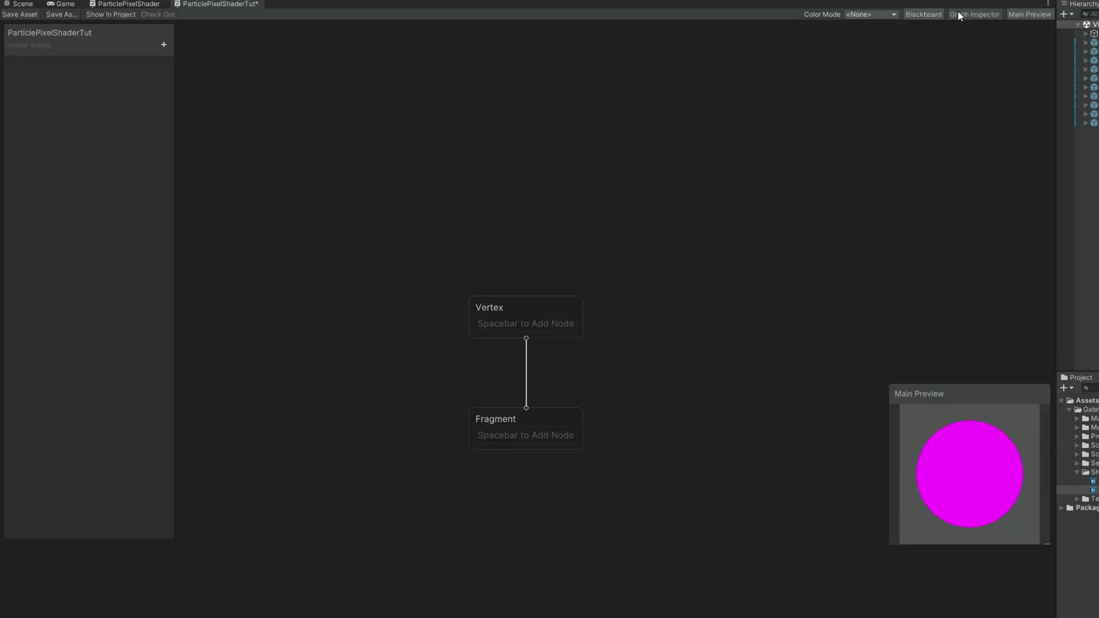
pyautogui.click(957, 13)
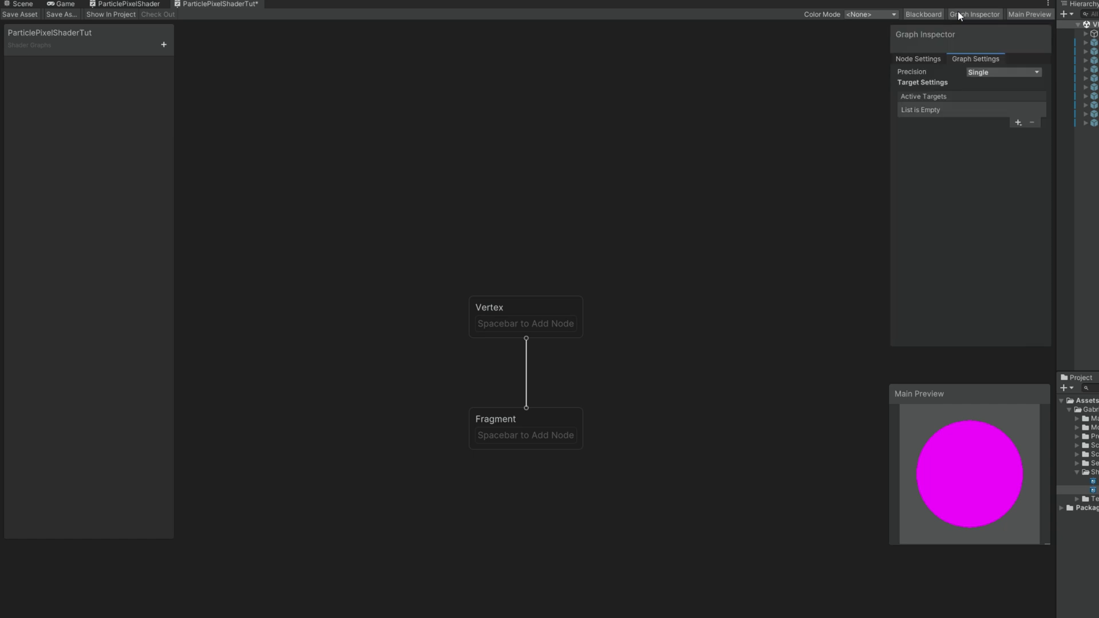
pyautogui.click(1017, 122)
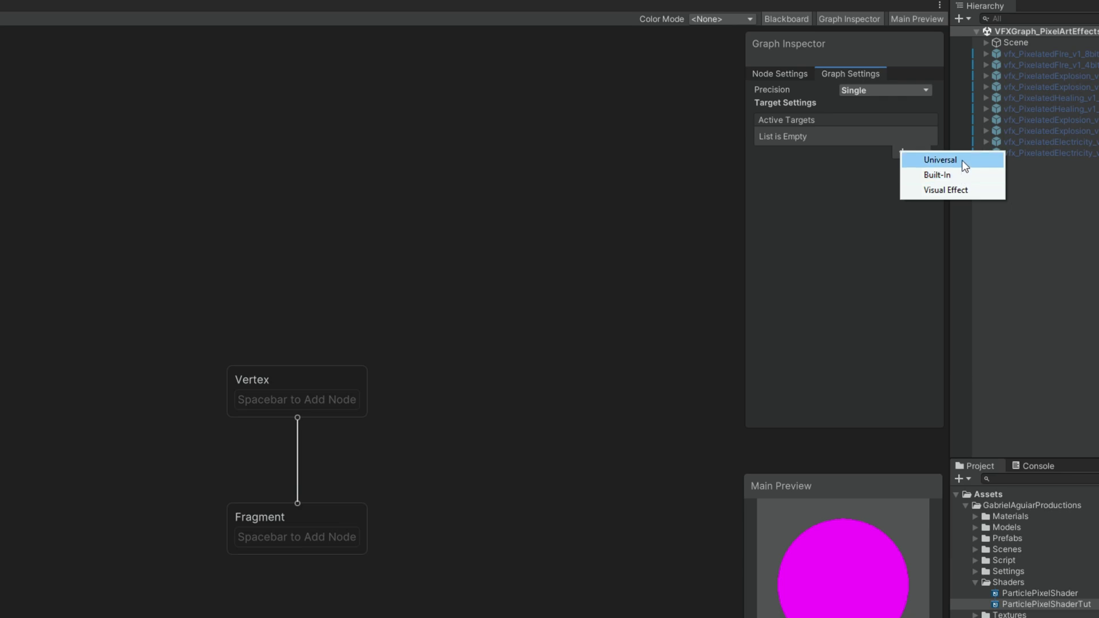
pyautogui.click(964, 162)
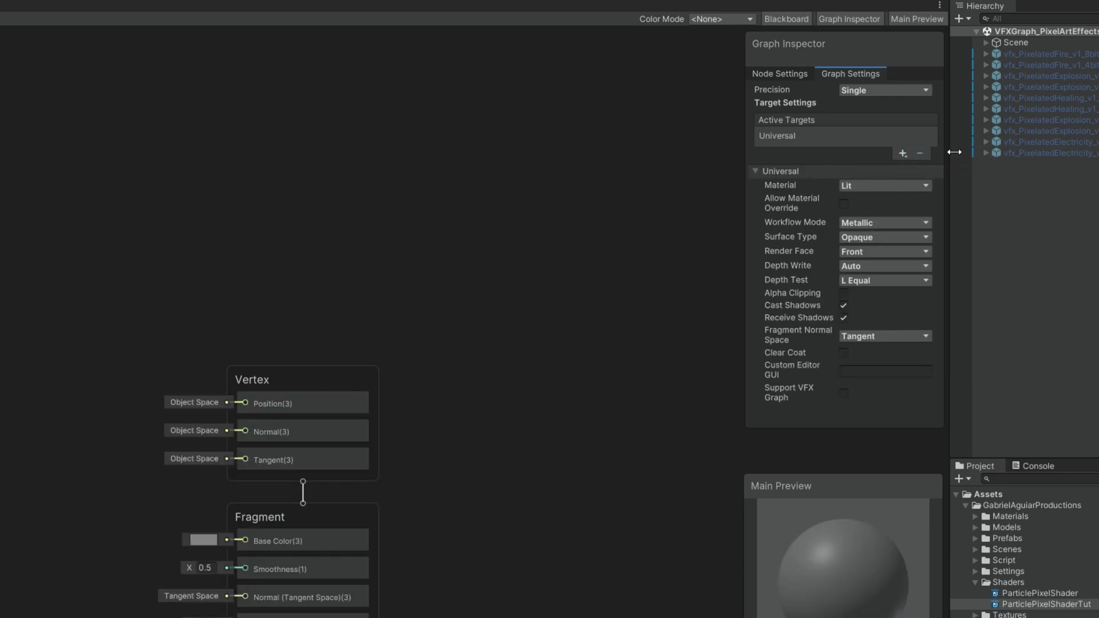
# - Set the material to Unlit, allow material override, and make the surface Transparent
pyautogui.click(870, 186)
pyautogui.click(870, 277)
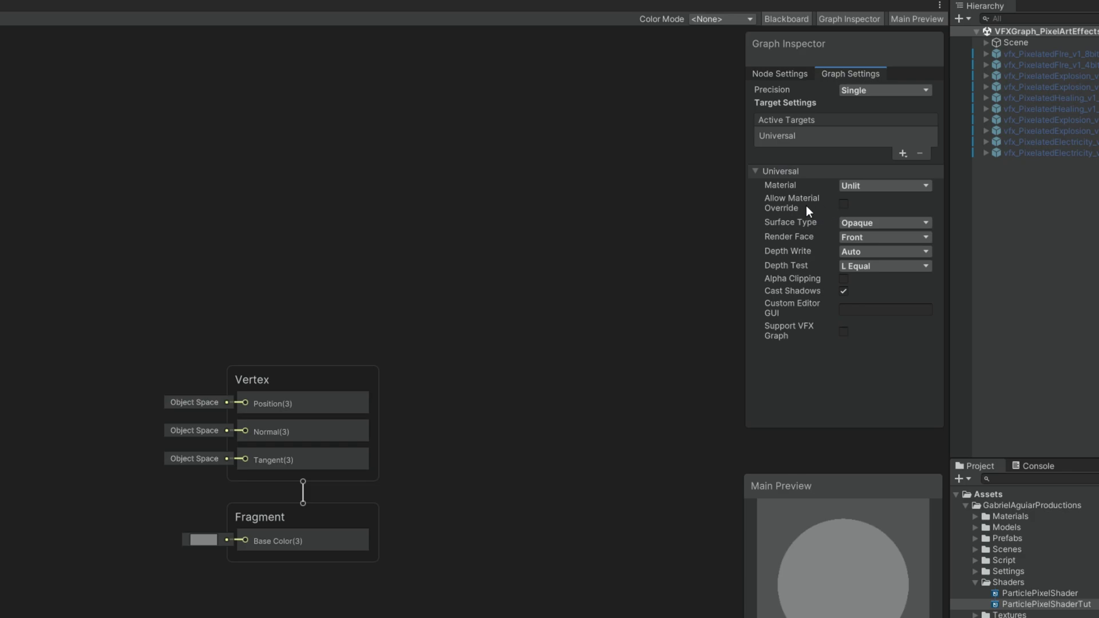
pyautogui.click(844, 205)
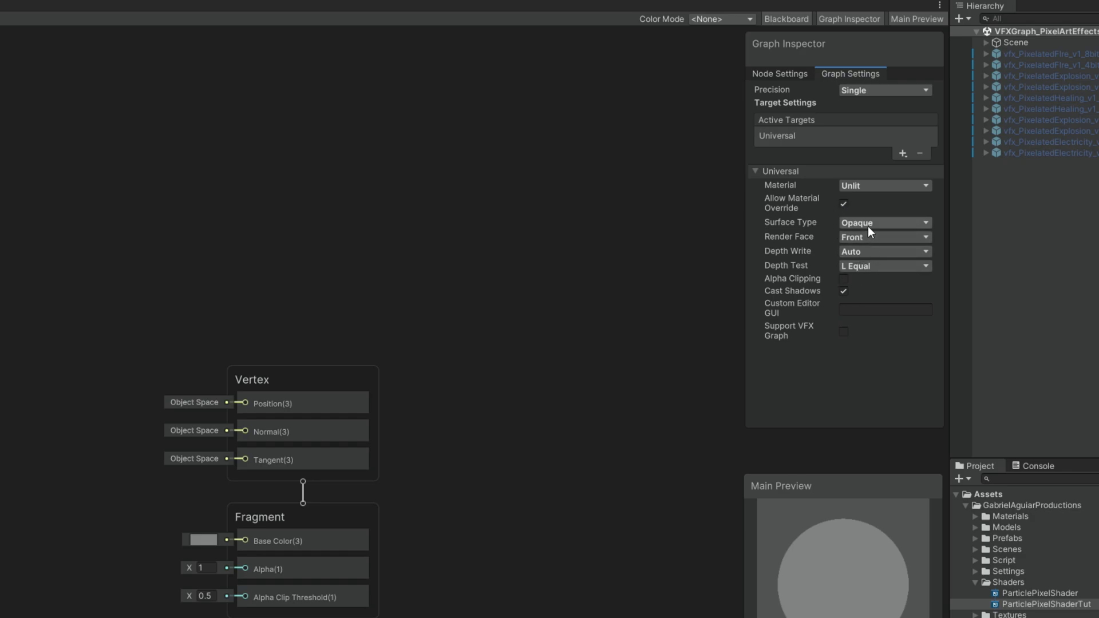
pyautogui.click(869, 225)
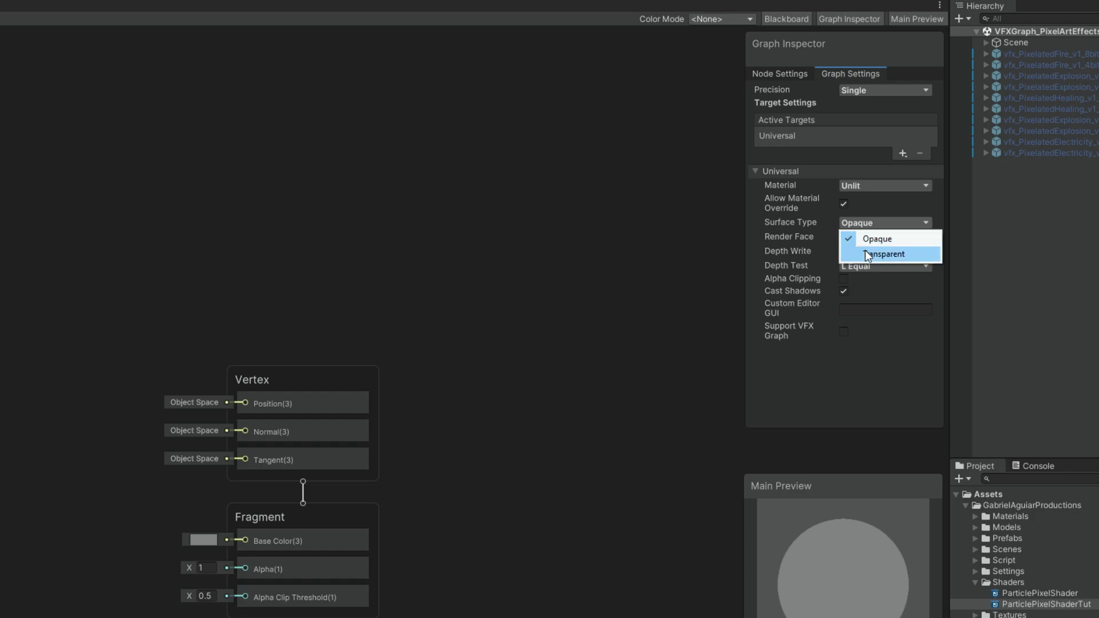
pyautogui.click(866, 252)
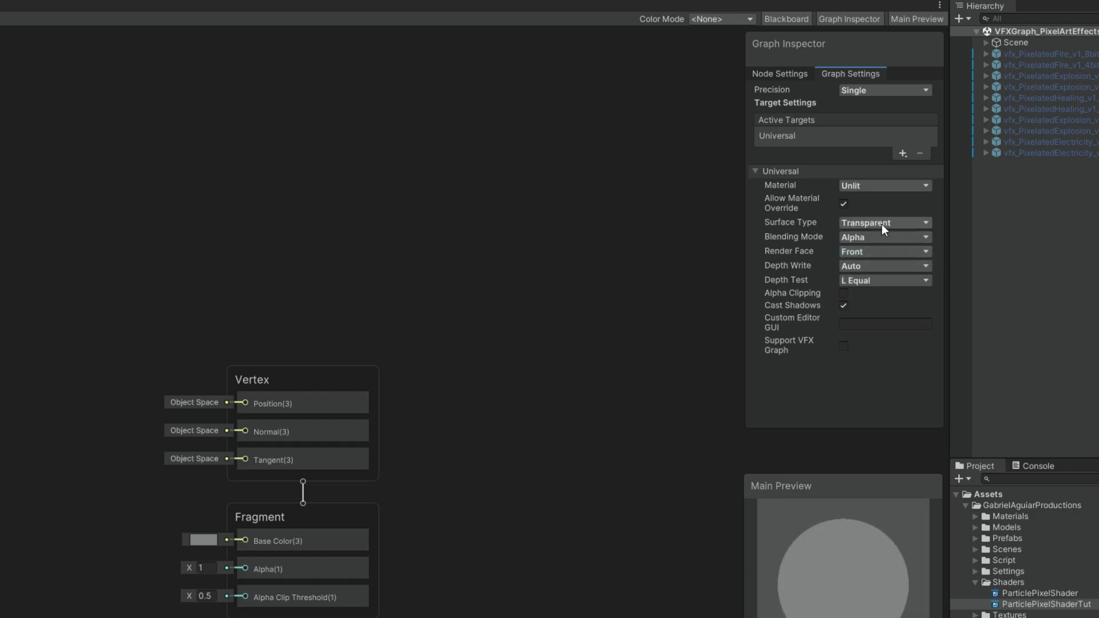
pyautogui.moveTo(343, 236); pyautogui.dragTo(551, 160, button='middle')
pyautogui.moveTo(167, 206); pyautogui.dragTo(180, 166, button='middle')
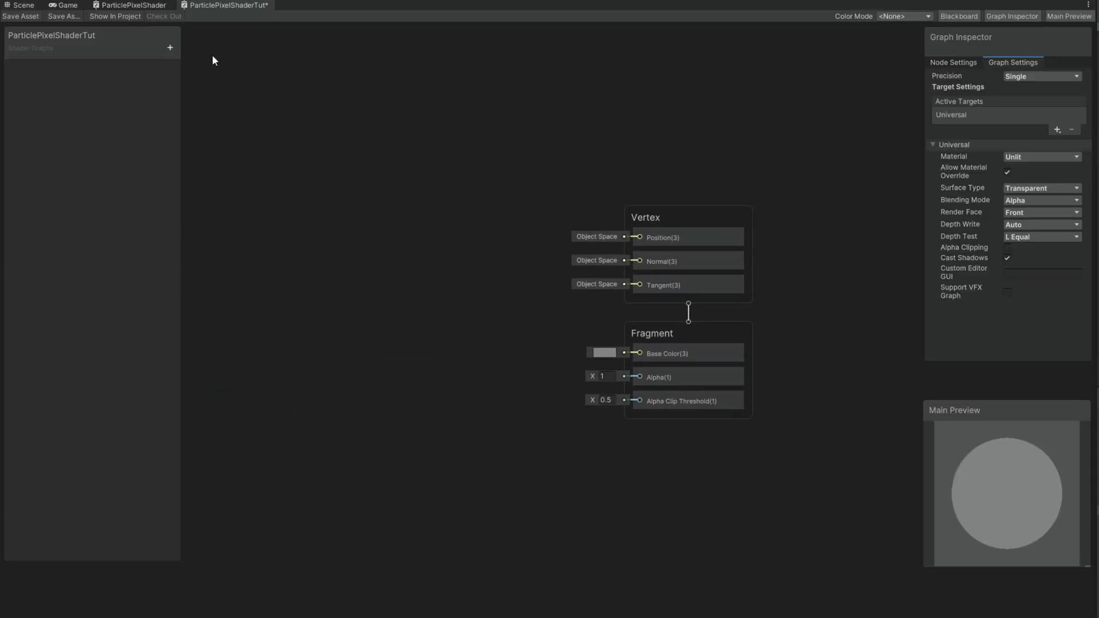
# - Add a Color property and a Texture 2D property named MainTex to the Blackboard
pyautogui.click(170, 48)
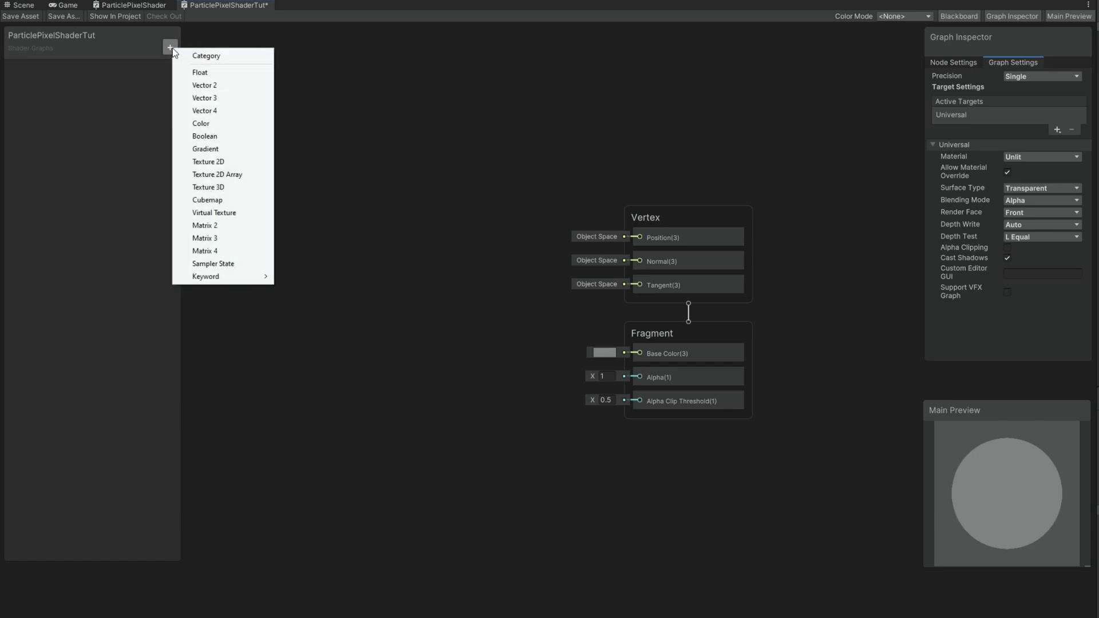
pyautogui.click(215, 122)
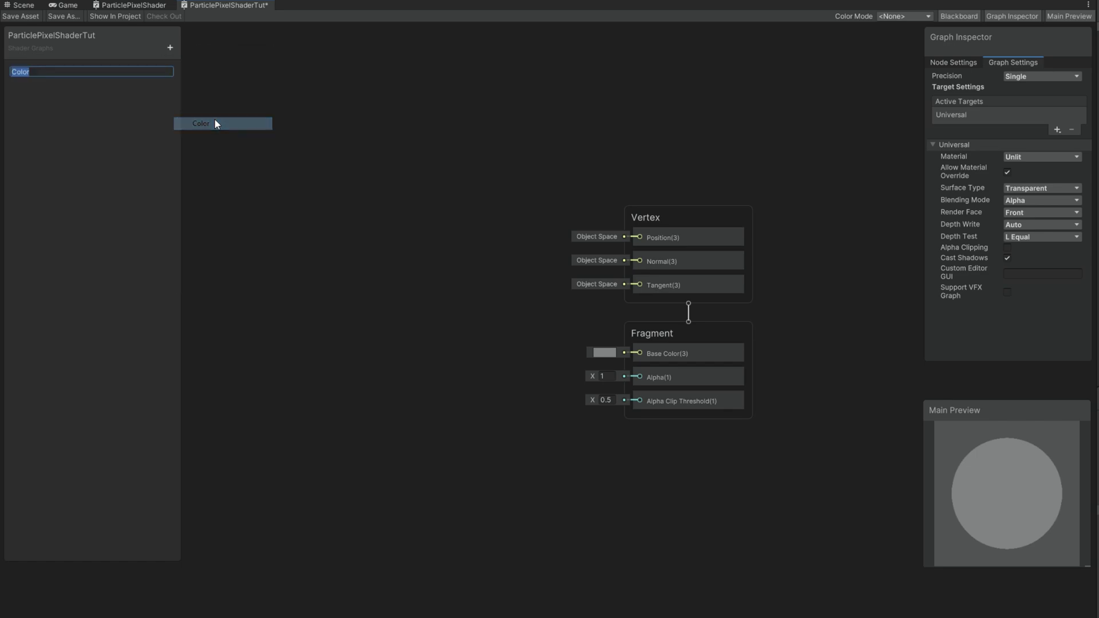
pyautogui.click(155, 116)
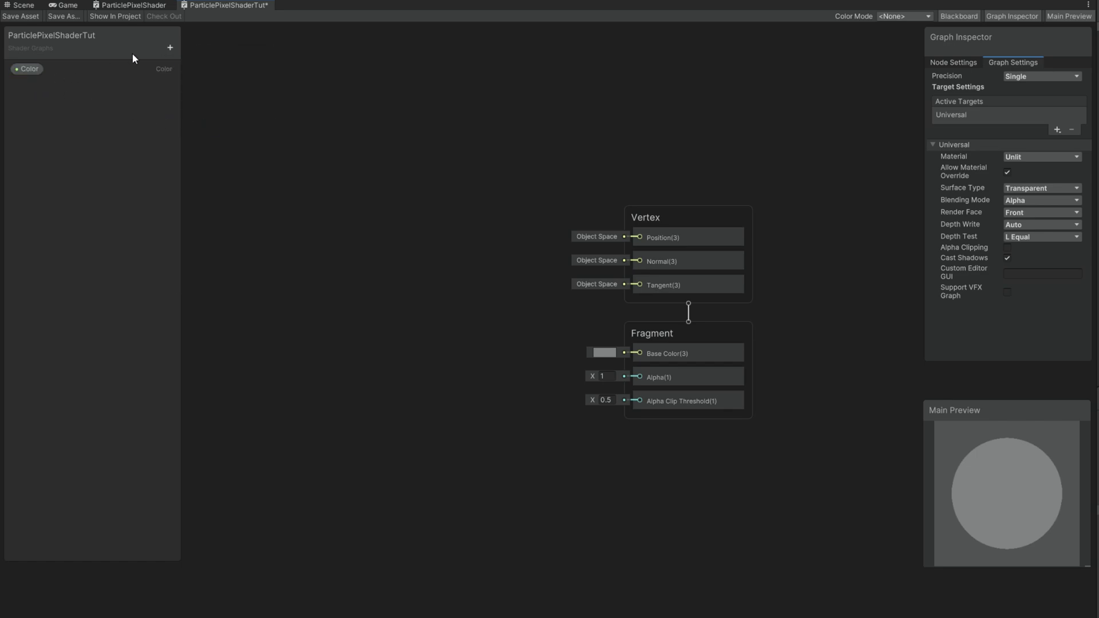
pyautogui.click(163, 46)
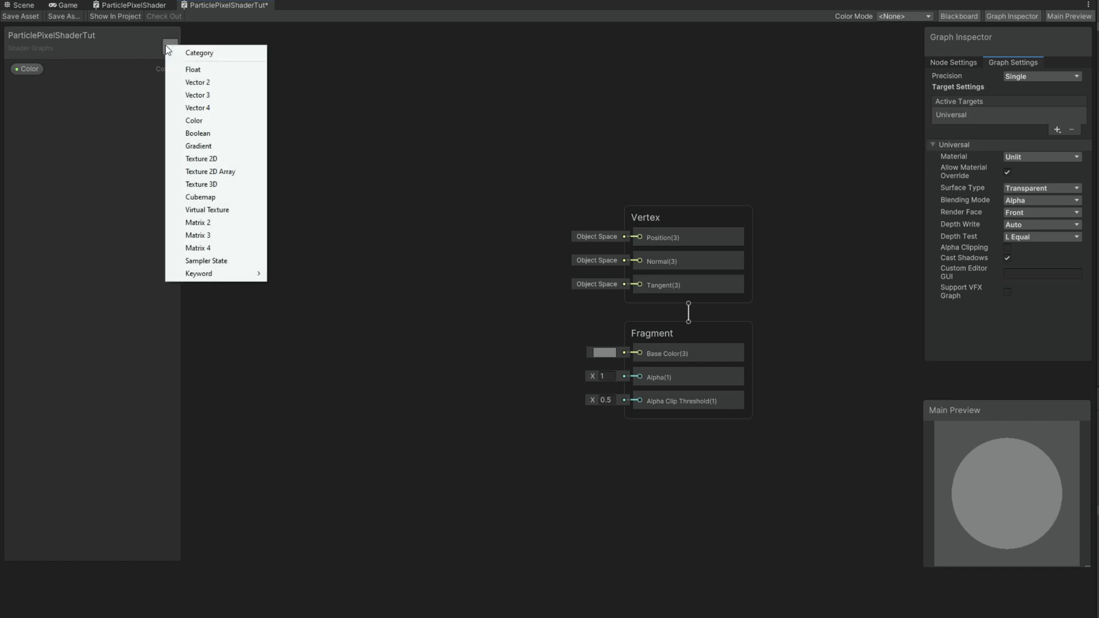
pyautogui.click(175, 158)
pyautogui.write('MainTex')
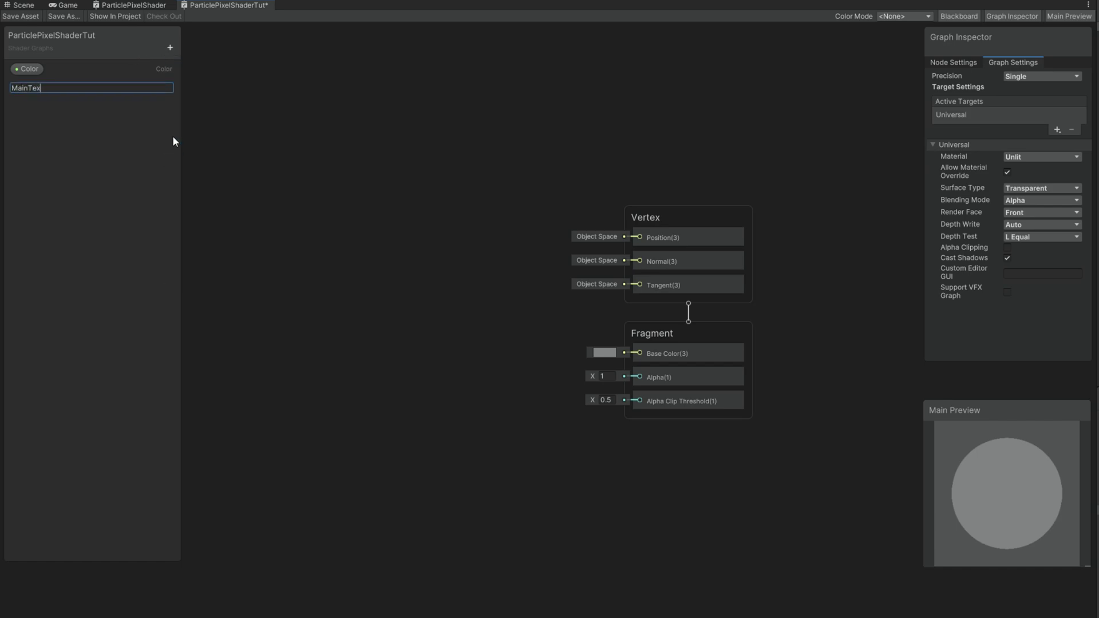
pyautogui.press('Return')
# - Give the Color property a white default and set its mode to HDR
pyautogui.click(30, 69)
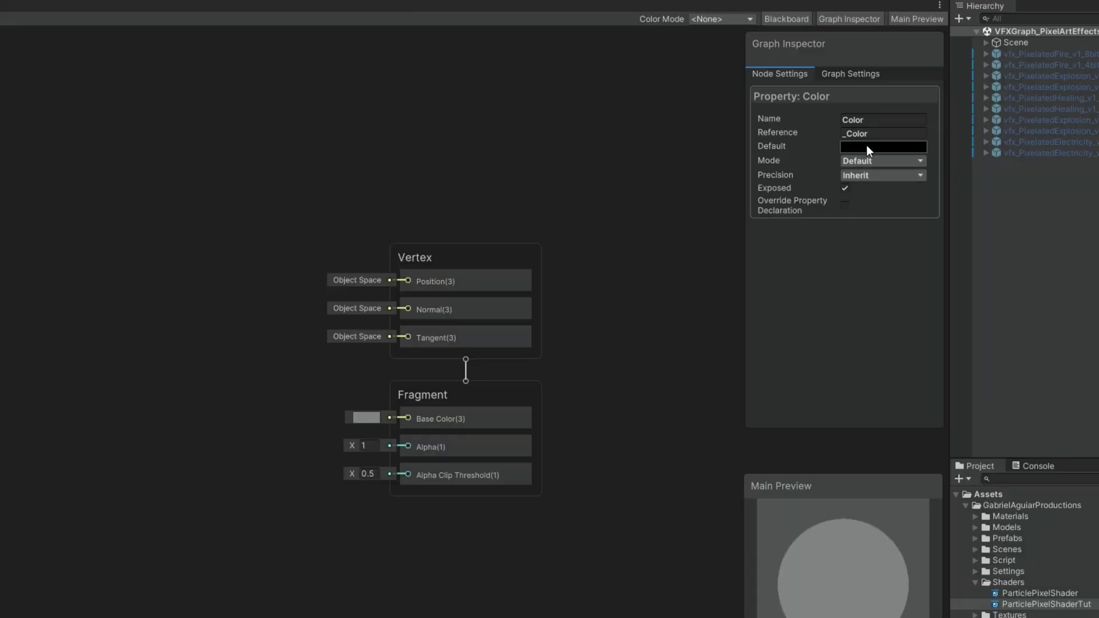
pyautogui.click(866, 146)
pyautogui.moveTo(914, 236); pyautogui.dragTo(892, 193)
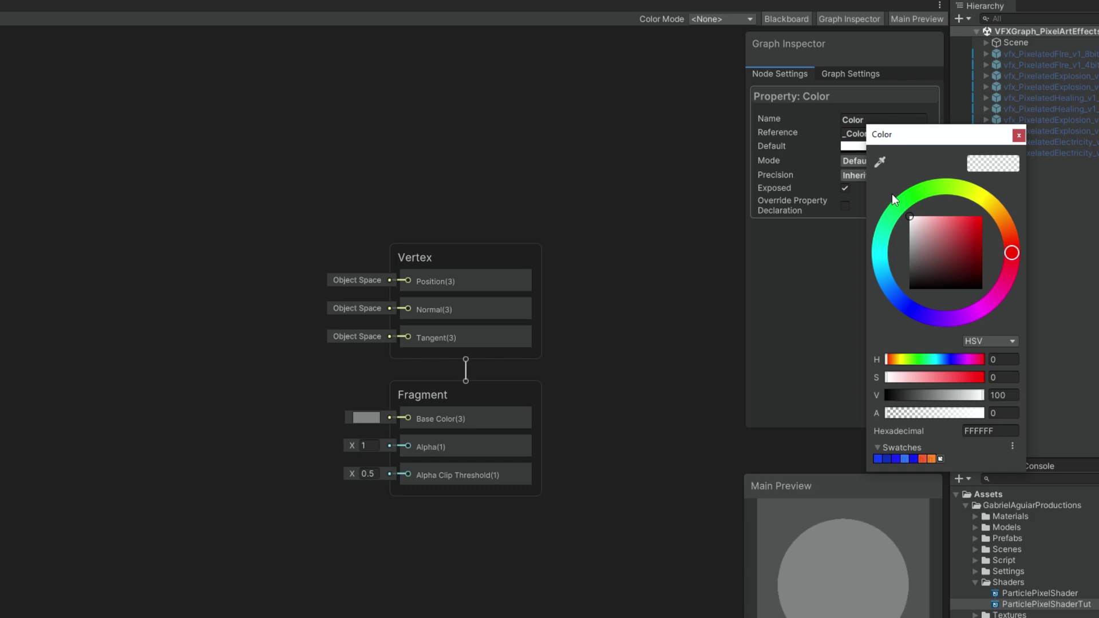
pyautogui.click(1019, 135)
pyautogui.click(854, 159)
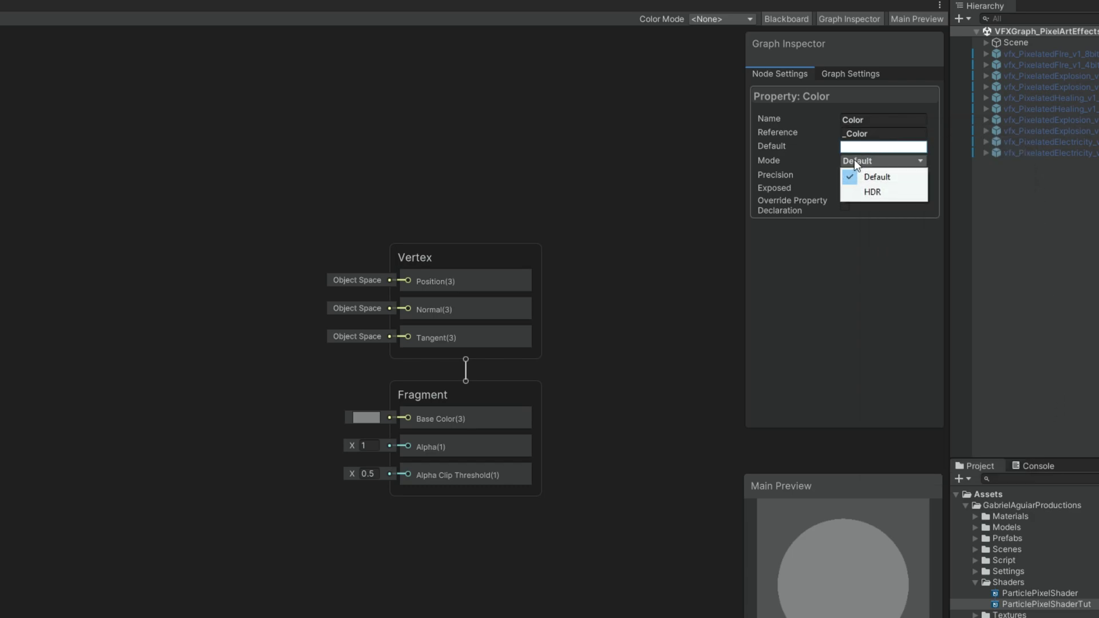
pyautogui.click(868, 191)
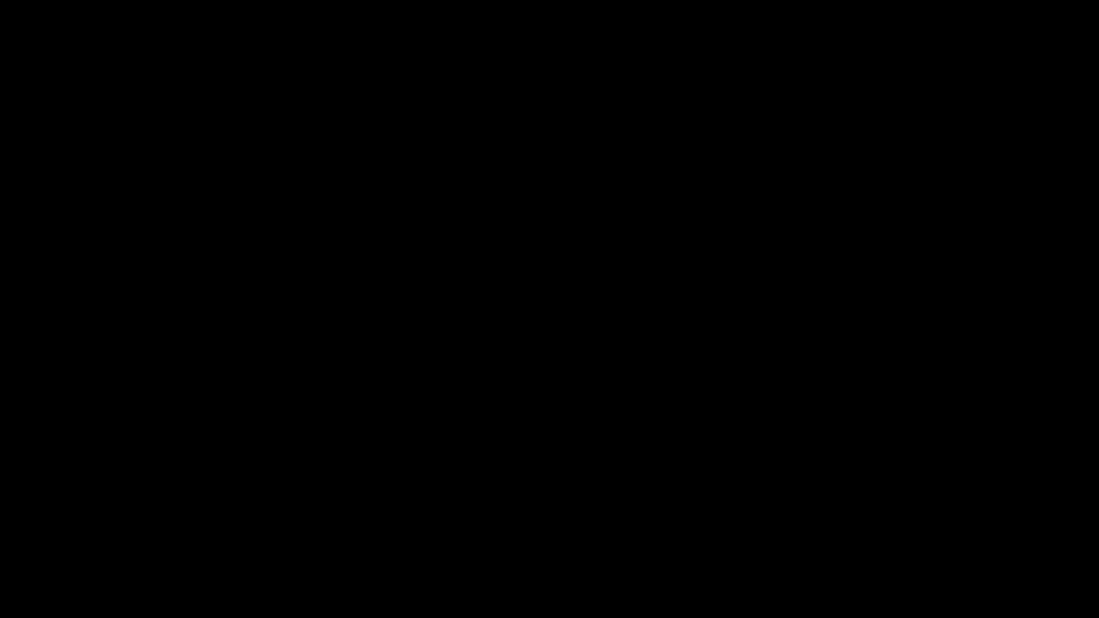
# - Place Color and MainTex on the graph and sample MainTex with a Sample Texture 2D node
pyautogui.moveTo(27, 68); pyautogui.dragTo(250, 127)
pyautogui.moveTo(315, 216); pyautogui.dragTo(391, 163, button='middle')
pyautogui.moveTo(36, 85); pyautogui.dragTo(408, 217)
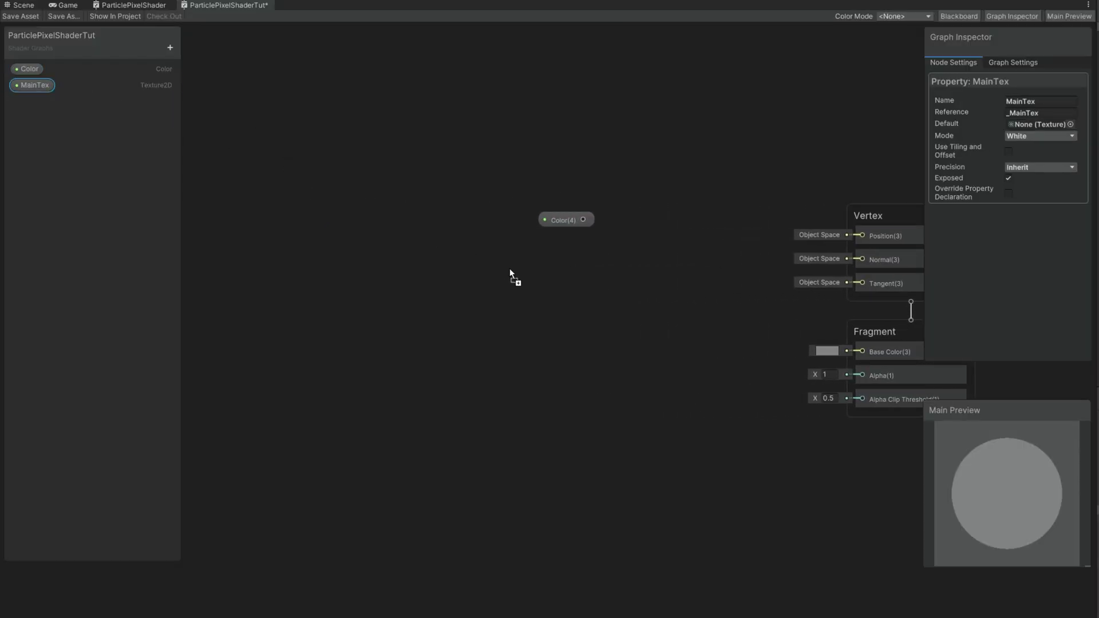
pyautogui.moveTo(613, 198); pyautogui.dragTo(311, 288)
pyautogui.click(388, 283)
pyautogui.moveTo(435, 283); pyautogui.dragTo(450, 277)
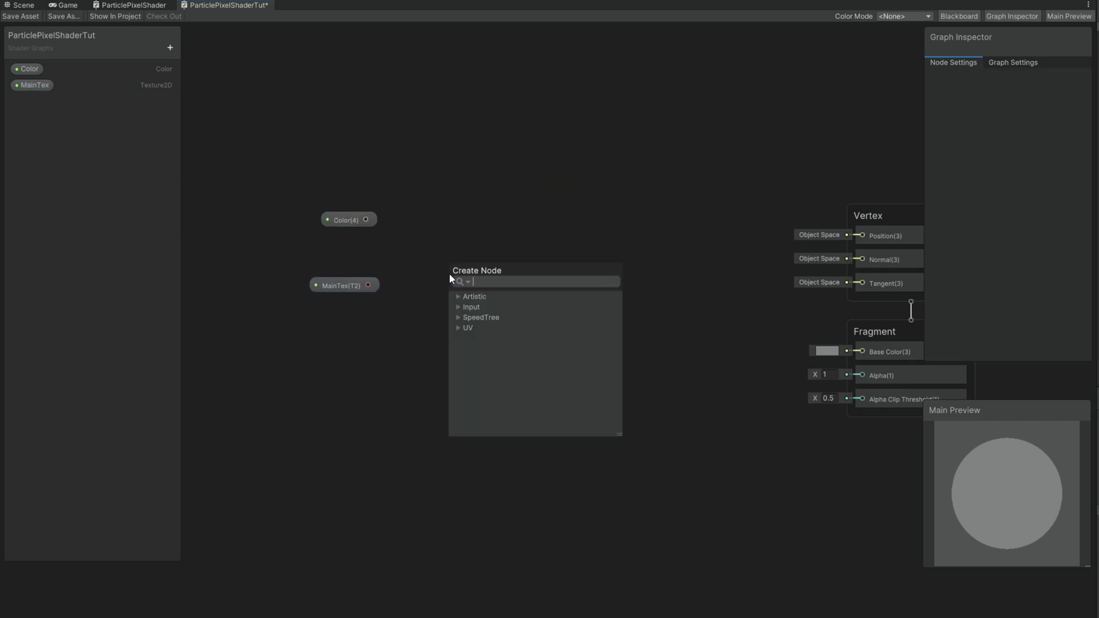
pyautogui.write('sam')
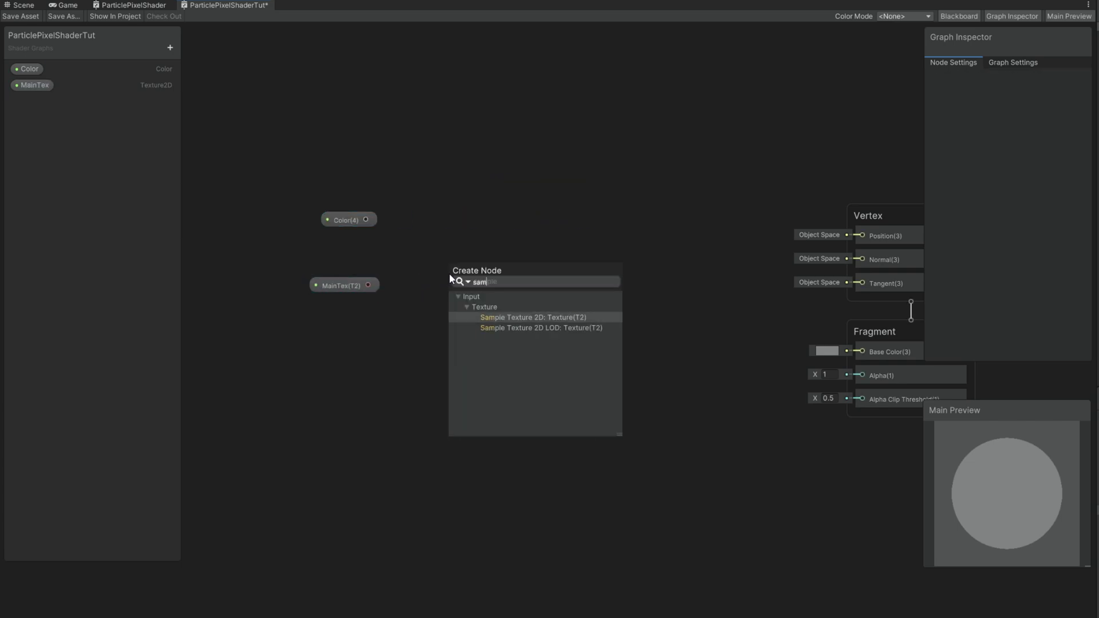
pyautogui.click(504, 317)
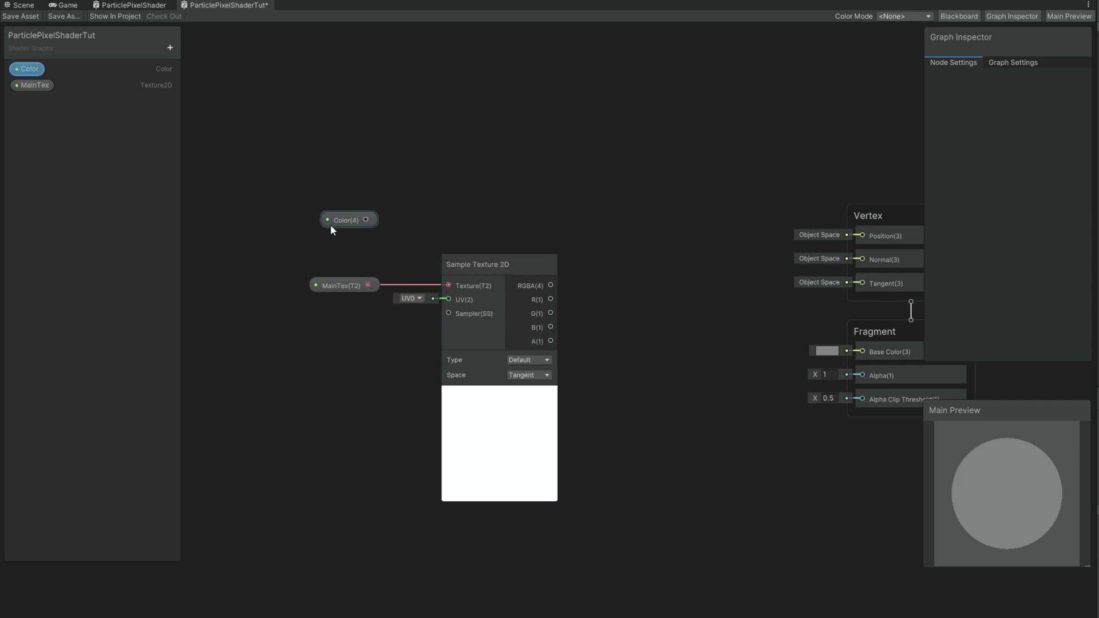
# - Multiply Color by the sampled texture's RGBA with a Multiply node
pyautogui.moveTo(331, 225); pyautogui.dragTo(463, 207)
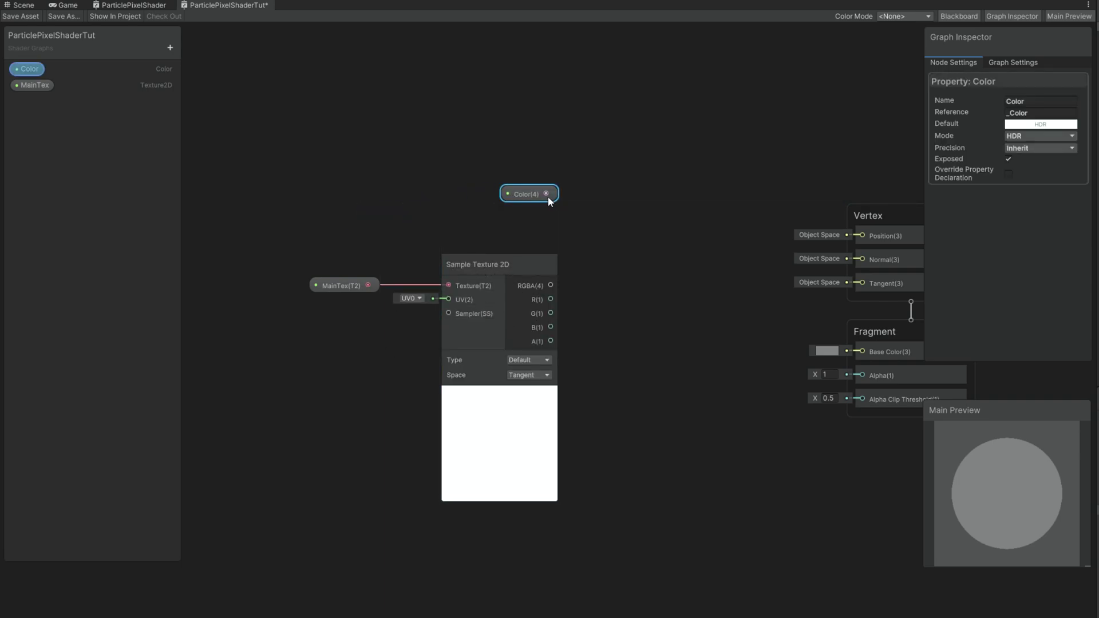
pyautogui.moveTo(547, 194); pyautogui.dragTo(632, 264)
pyautogui.write('mu')
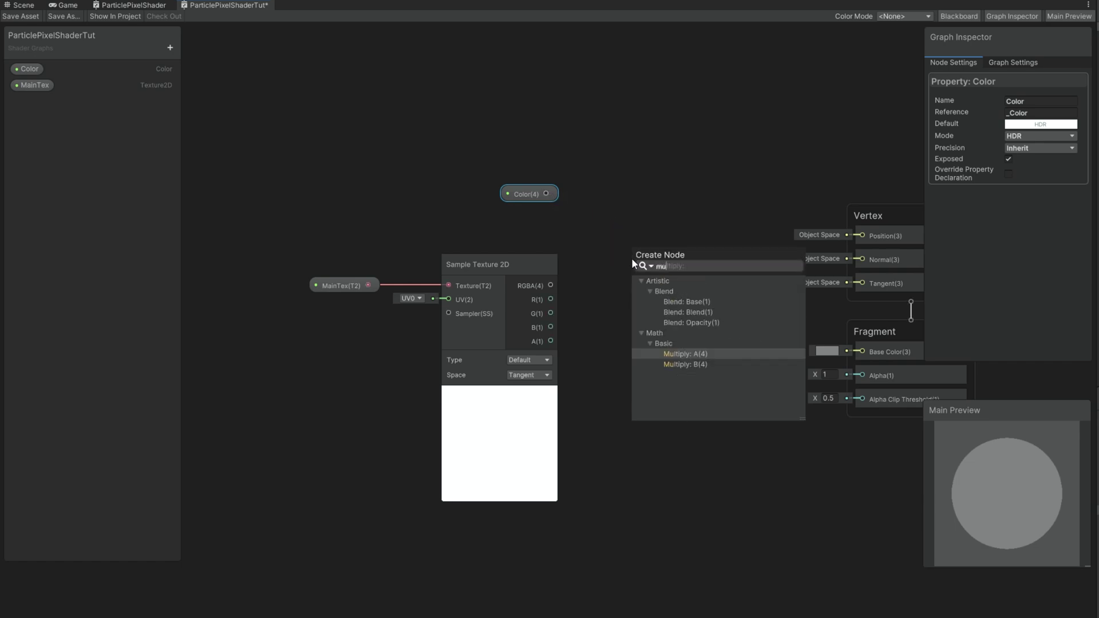
pyautogui.click(706, 354)
pyautogui.click(543, 274)
pyautogui.moveTo(550, 285); pyautogui.dragTo(630, 291)
pyautogui.click(682, 301)
pyautogui.click(728, 245)
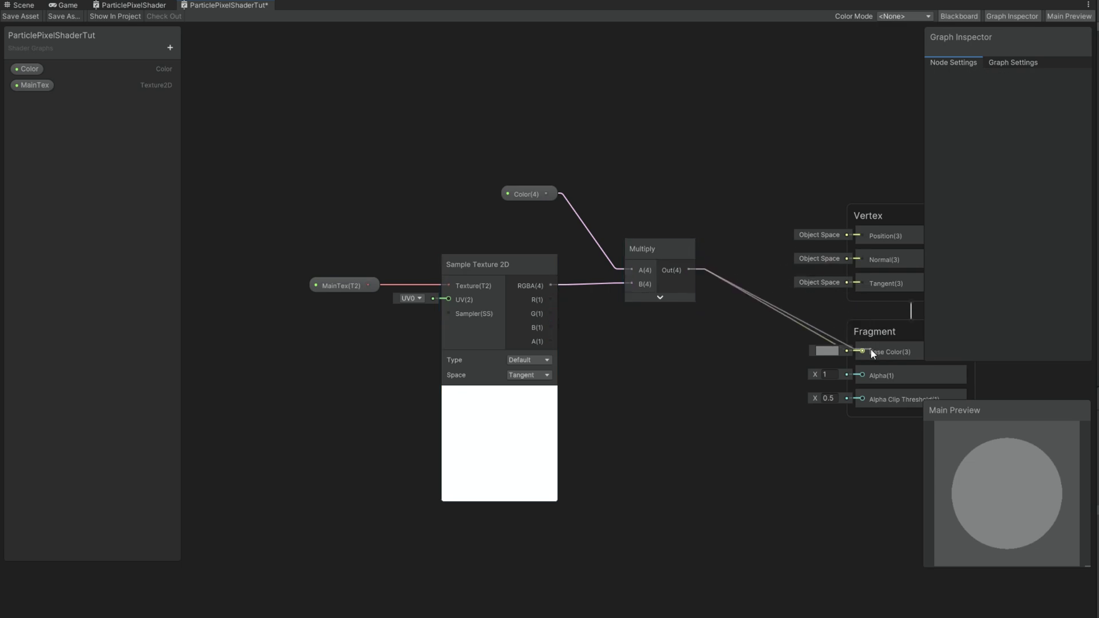
# - Connect the Multiply output to Fragment Base Color and reposition the master stack
pyautogui.moveTo(871, 349); pyautogui.dragTo(871, 349)
pyautogui.moveTo(871, 349); pyautogui.dragTo(788, 331, button='middle')
pyautogui.click(739, 191)
pyautogui.moveTo(740, 194); pyautogui.dragTo(739, 117)
pyautogui.moveTo(513, 221); pyautogui.dragTo(697, 221, button='middle')
# - Set MainTex's default texture to Default-Particle
pyautogui.click(55, 86)
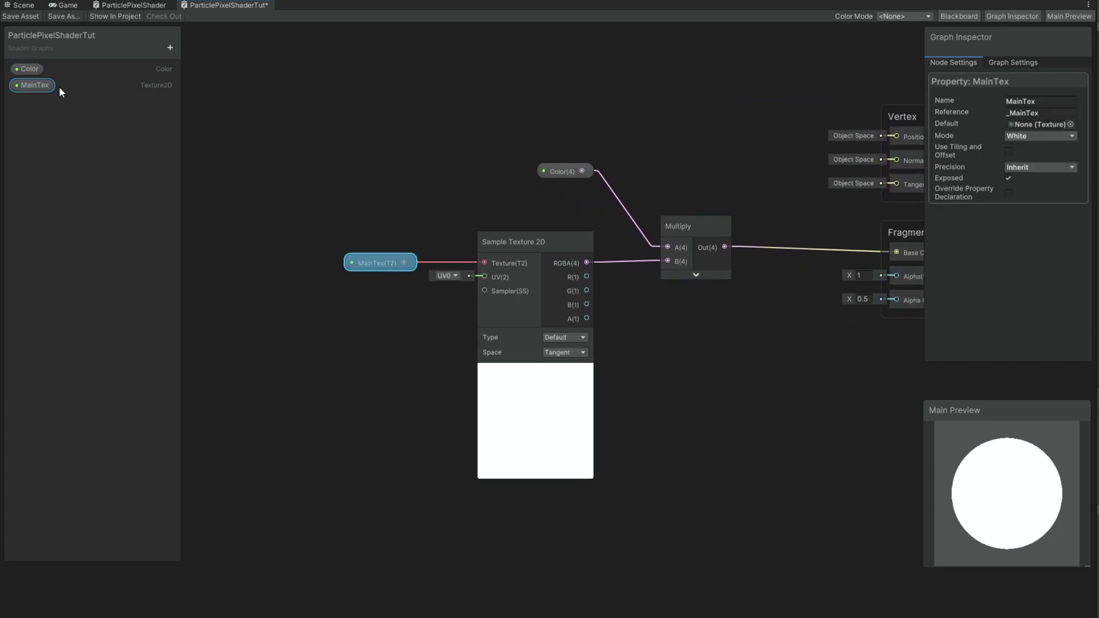
pyautogui.click(1071, 124)
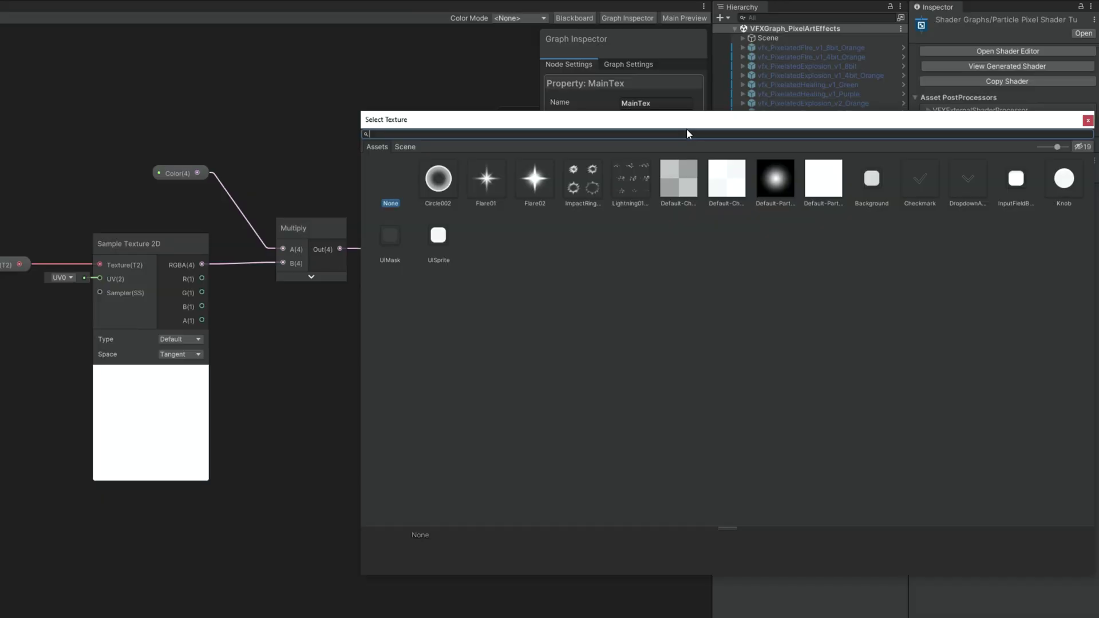
pyautogui.click(776, 189)
pyautogui.doubleClick(771, 196)
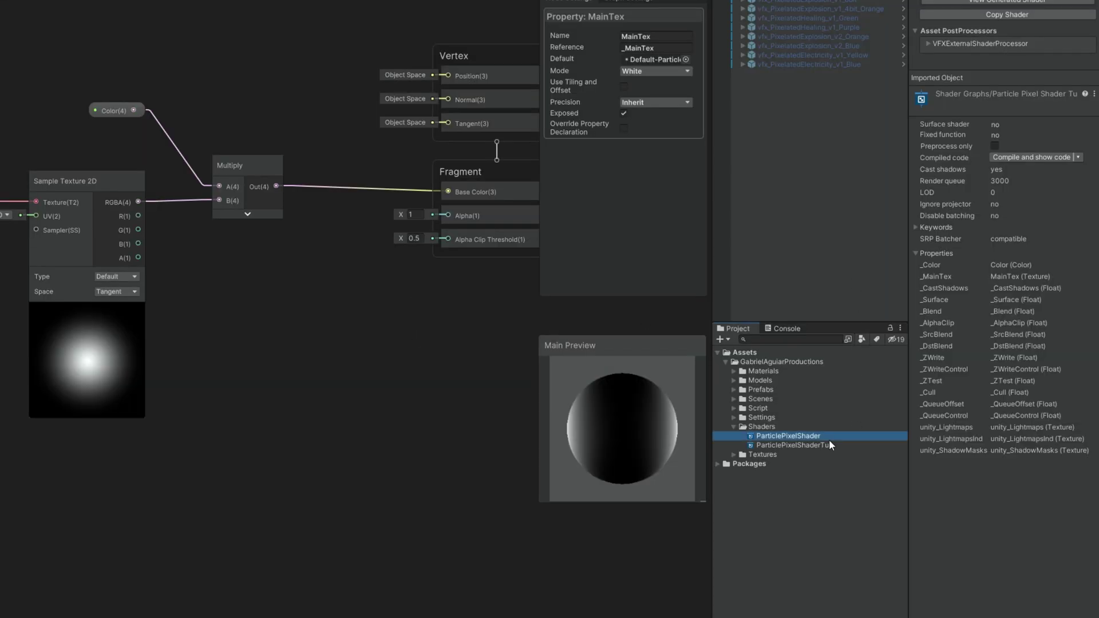
# - Create a material from the shader named Beam01_PixelShader
pyautogui.click(830, 444)
pyautogui.rightClick(867, 444)
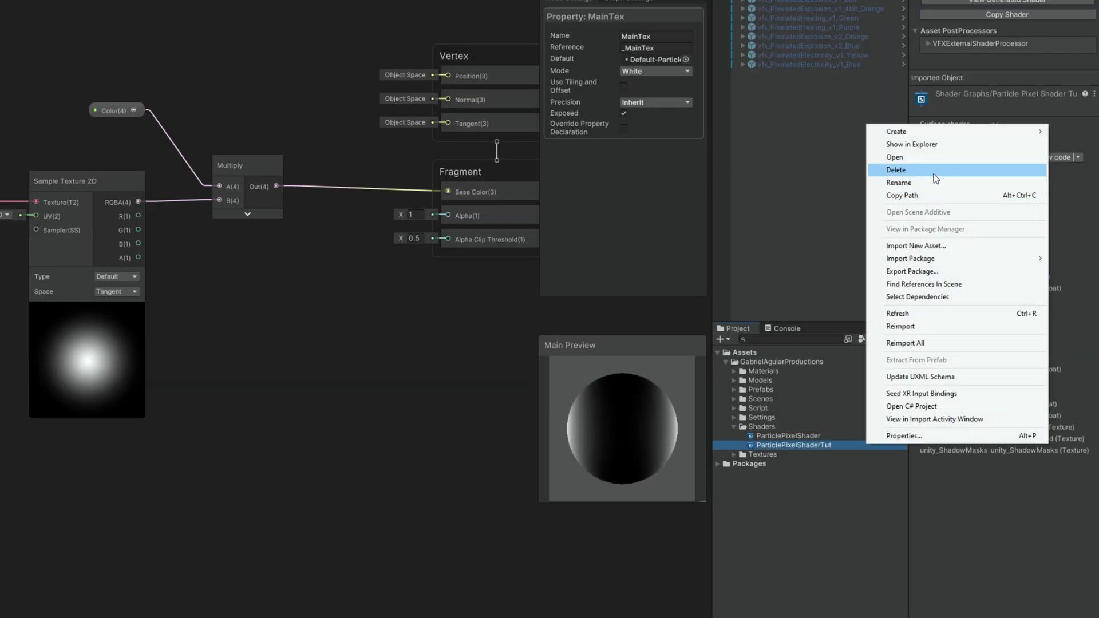
pyautogui.moveTo(911, 133)
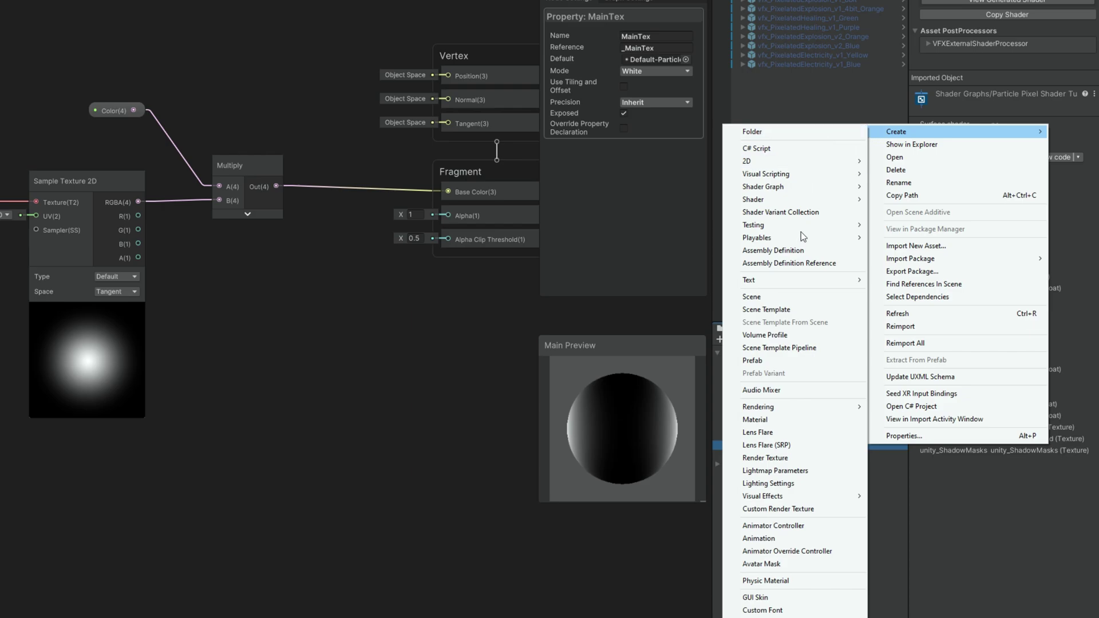
pyautogui.click(778, 417)
pyautogui.write('Bea')
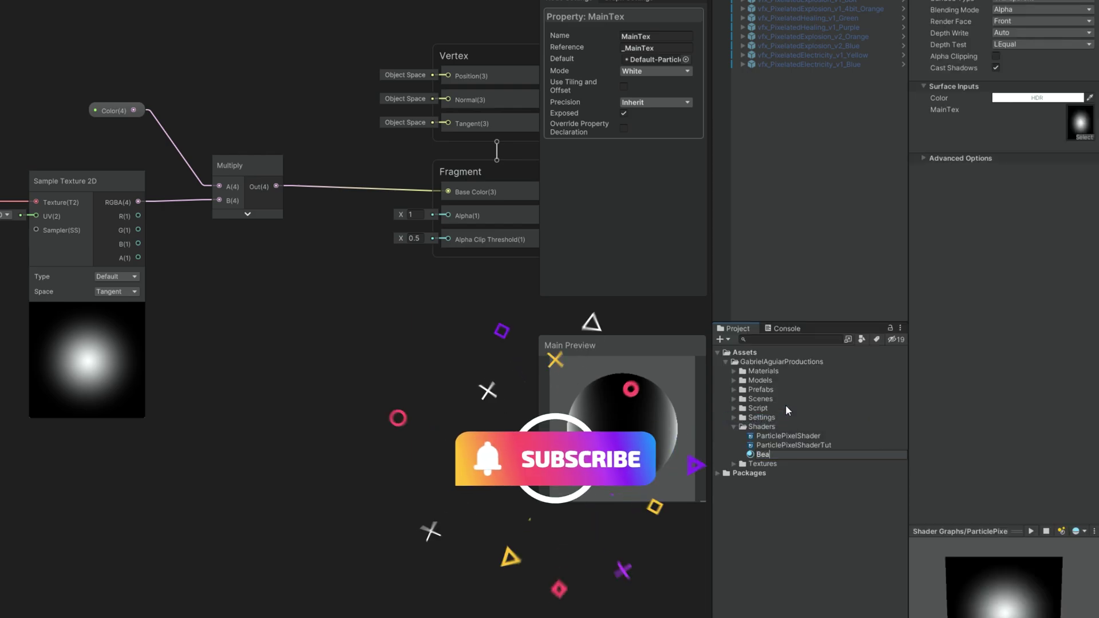
pyautogui.write('m01_PixelShader')
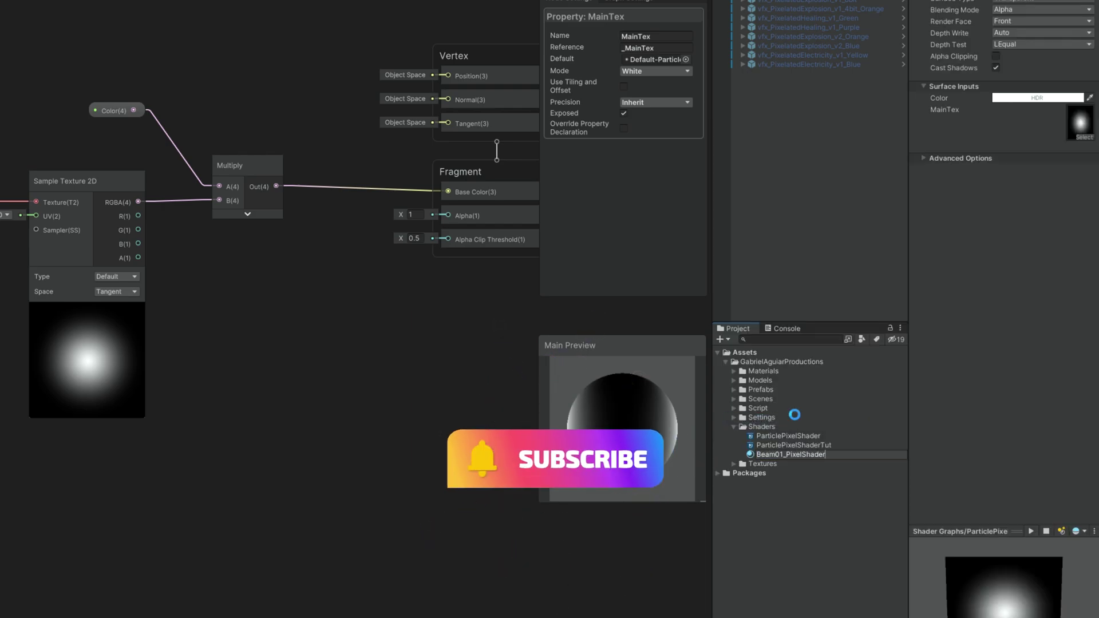
pyautogui.press('Return')
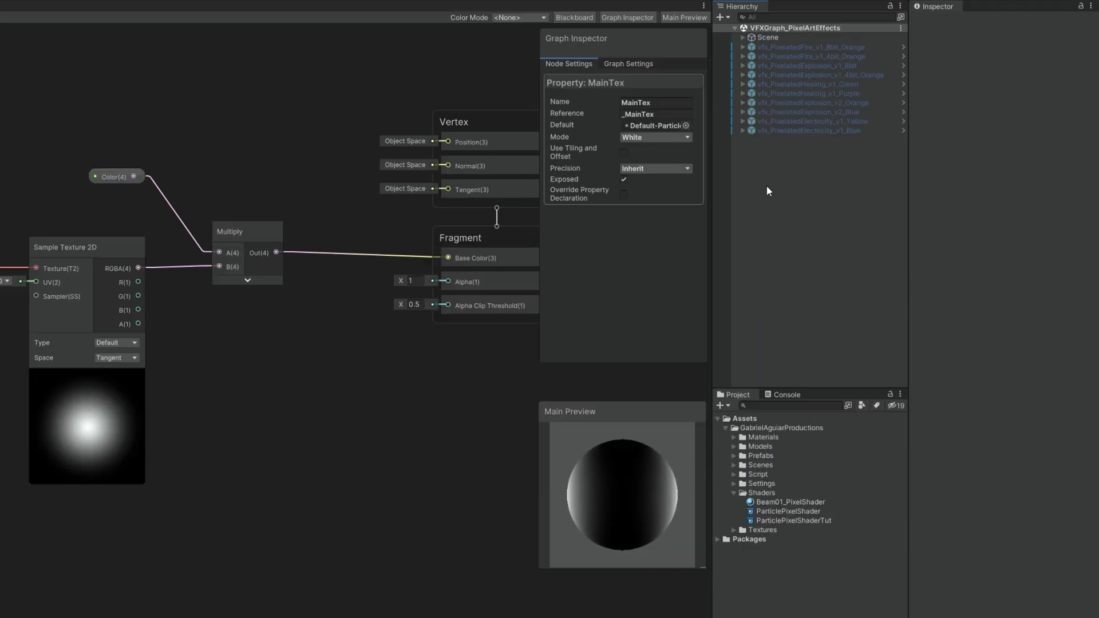
# - Add a Particle System to the scene and reset its transform
pyautogui.rightClick(767, 115)
pyautogui.moveTo(835, 348)
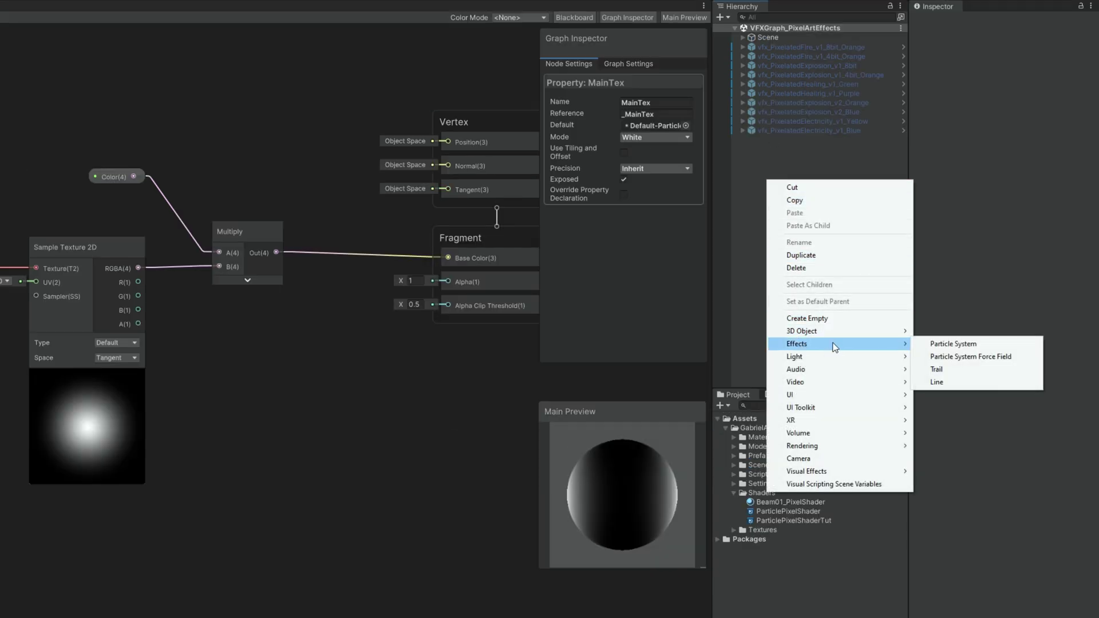
pyautogui.click(943, 343)
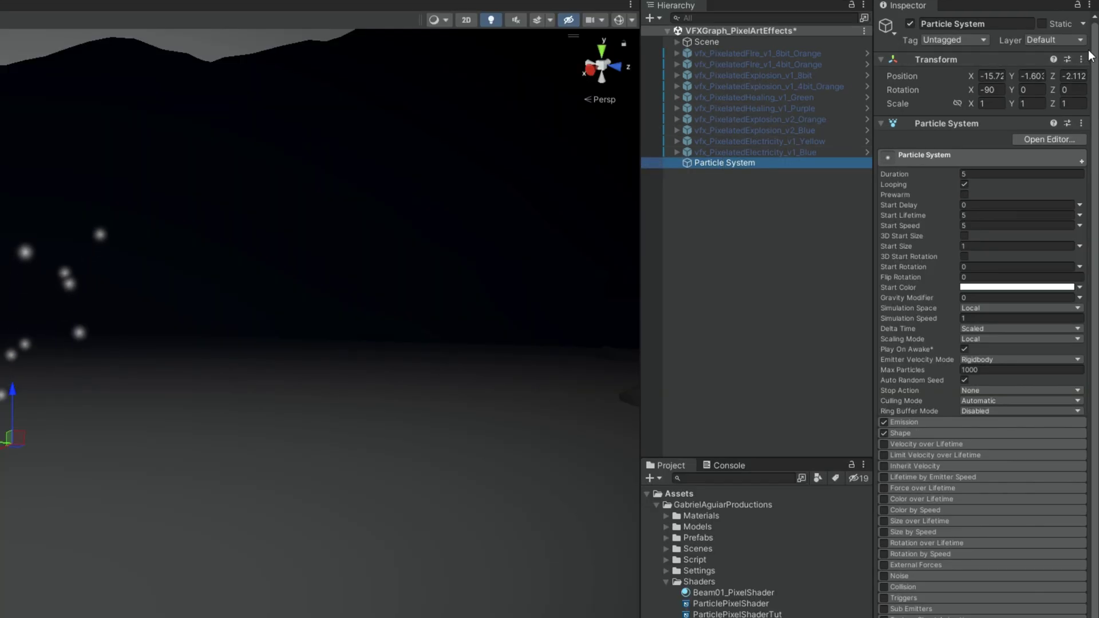
pyautogui.click(1081, 59)
pyautogui.click(1067, 74)
# - Assign Beam01_PixelShader as the Renderer material and turn off Visualize Pivot
pyautogui.scroll(-2, 944, 343)
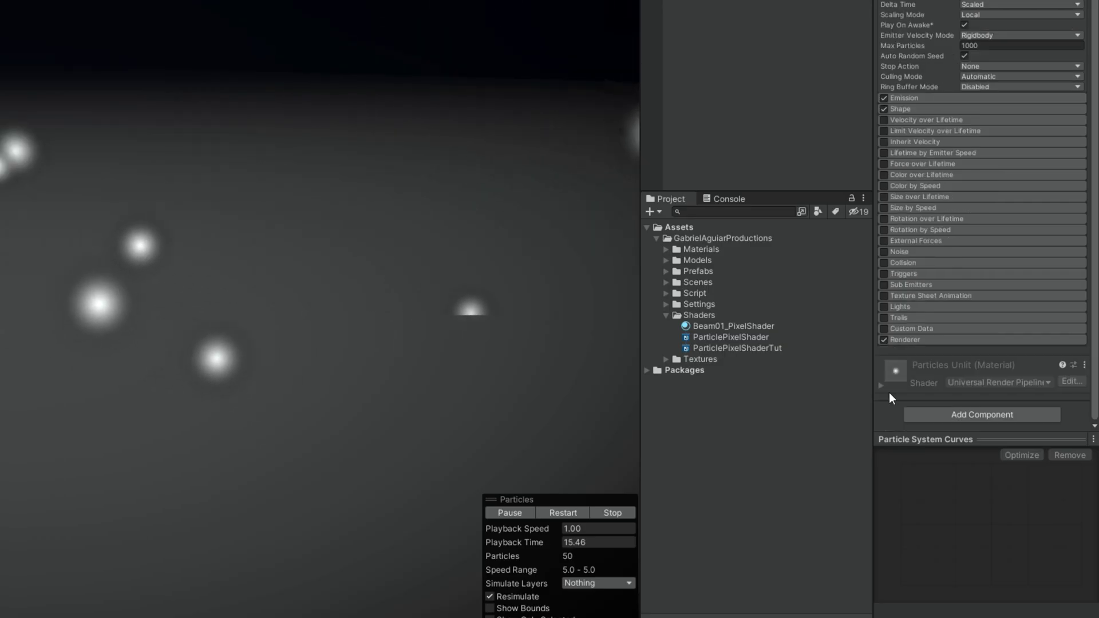
pyautogui.click(937, 338)
pyautogui.scroll(-4, 951, 330)
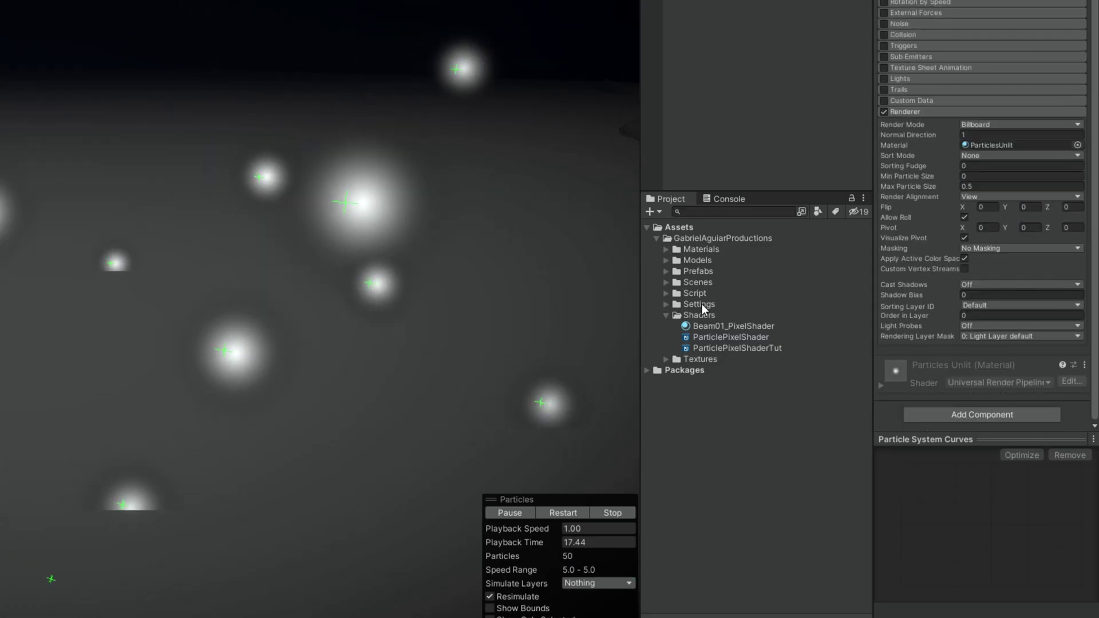
pyautogui.click(696, 327)
pyautogui.moveTo(695, 328); pyautogui.dragTo(985, 144)
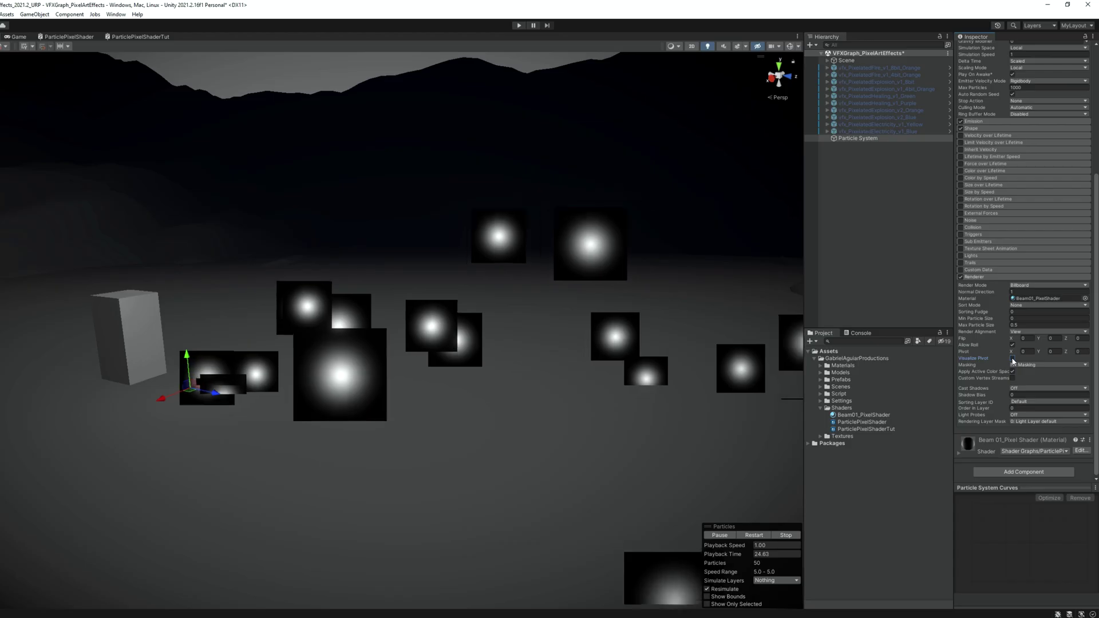
pyautogui.click(964, 238)
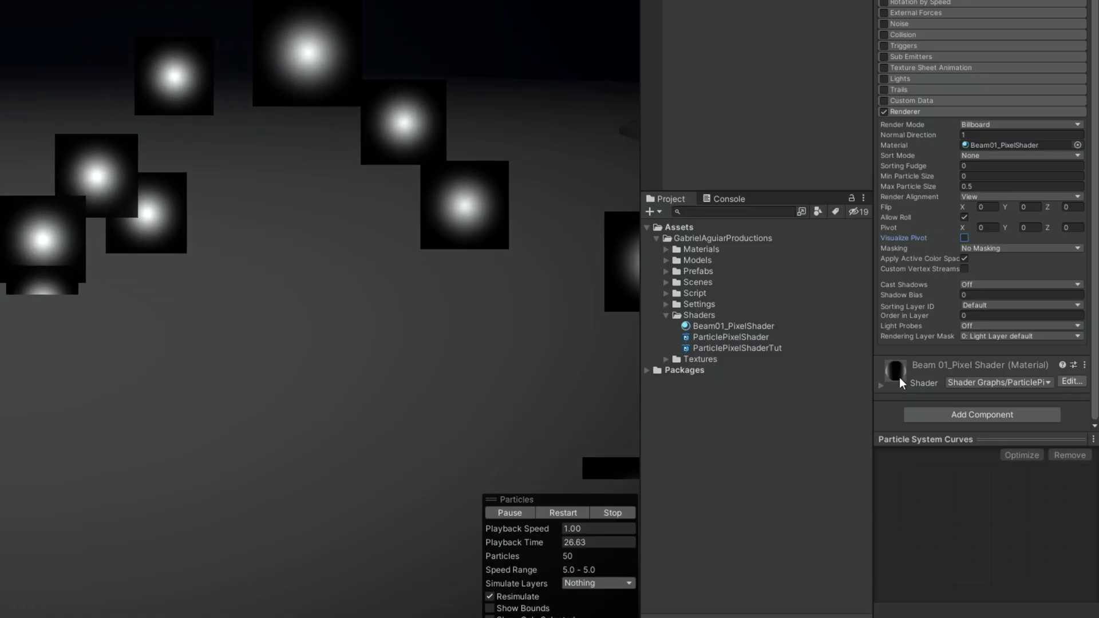
pyautogui.click(973, 449)
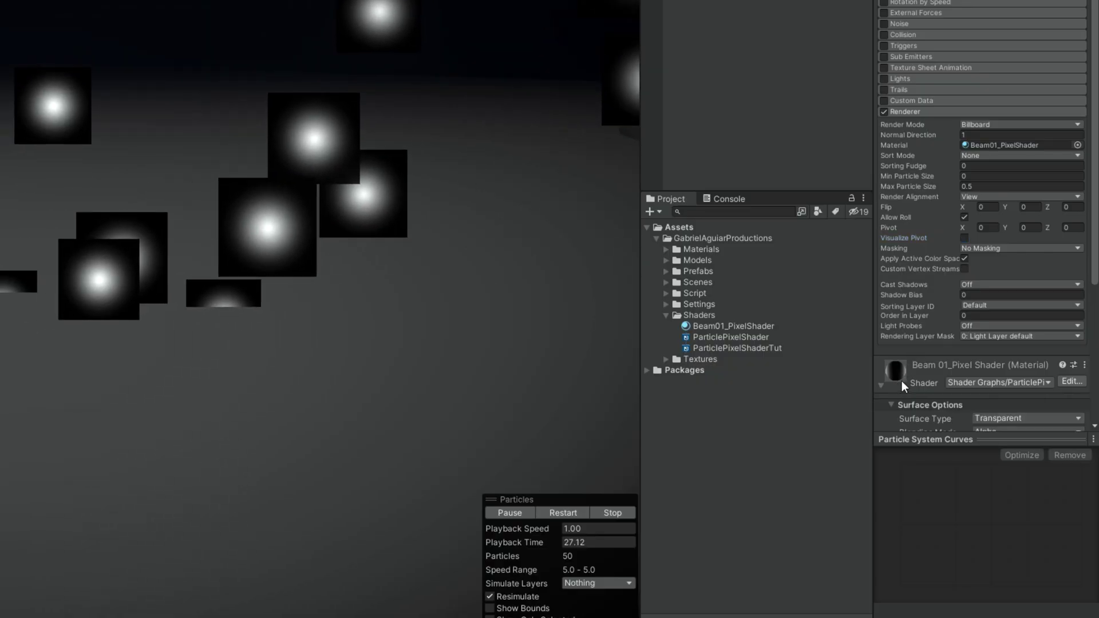
# - Enable material override, set particle Start Color to red (FF1C1C), and narrow the Scene view
pyautogui.scroll(-5, 1007, 427)
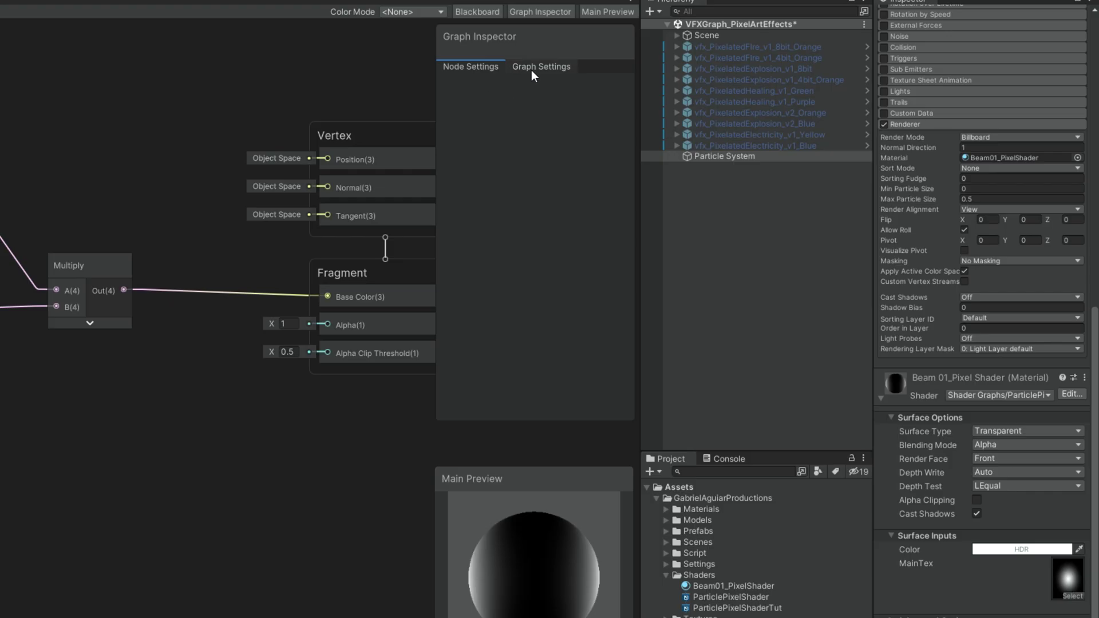
pyautogui.click(535, 67)
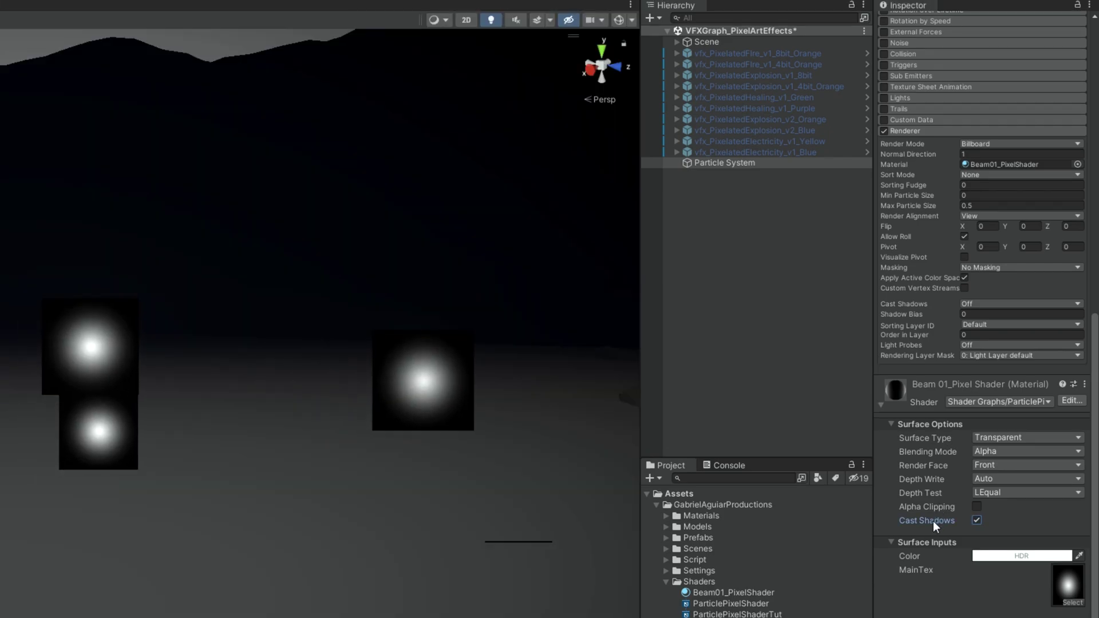
pyautogui.scroll(10, 933, 520)
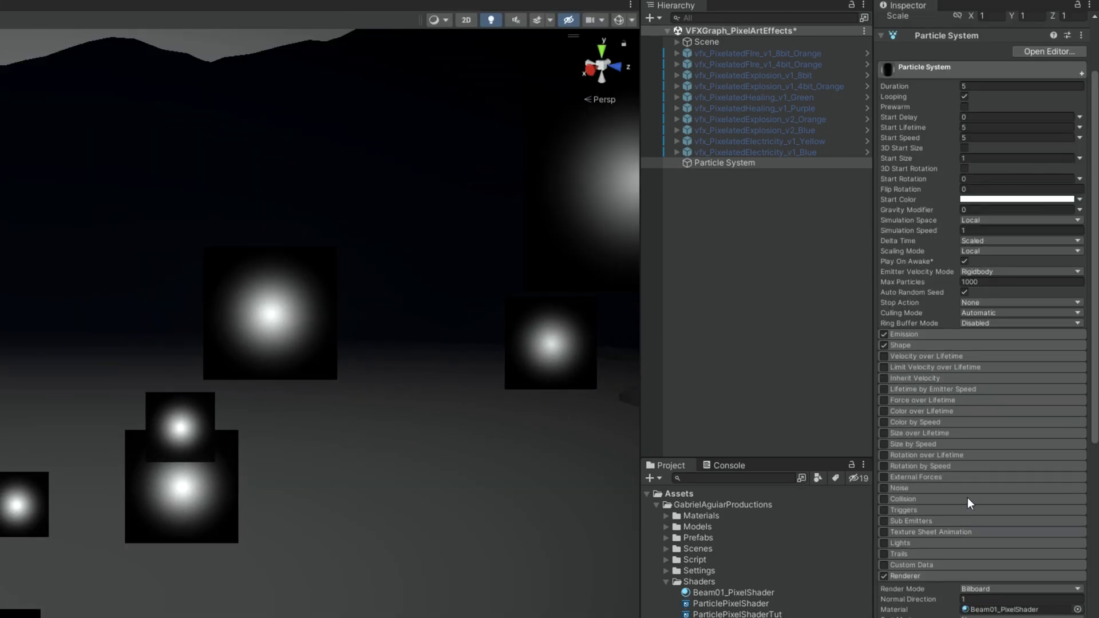
pyautogui.click(984, 200)
pyautogui.moveTo(1036, 289); pyautogui.dragTo(1042, 271)
pyautogui.click(1086, 190)
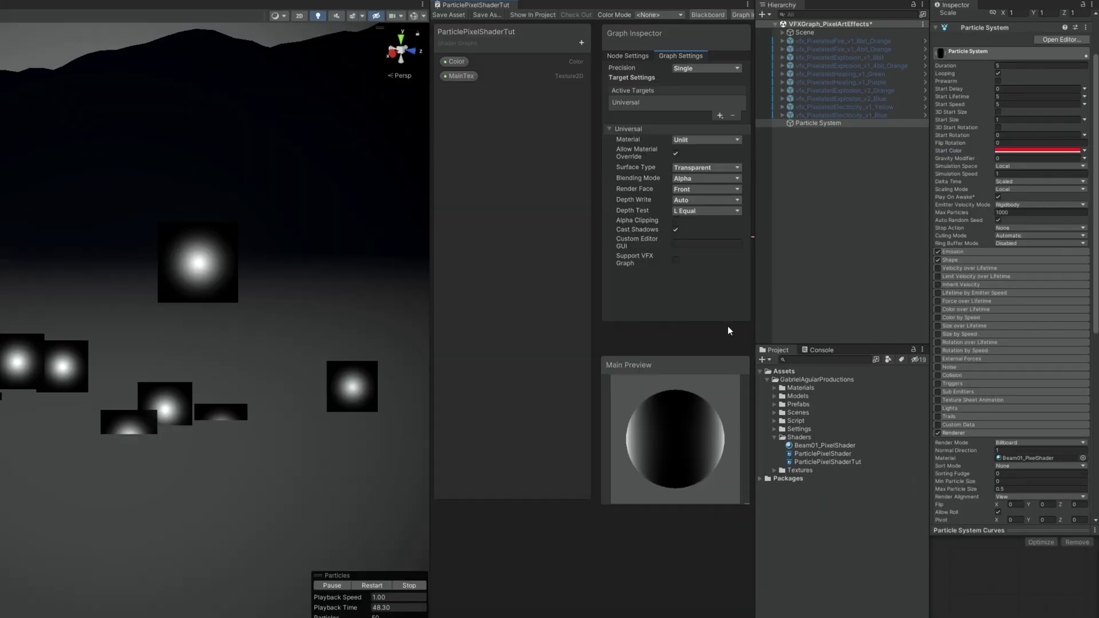
pyautogui.moveTo(756, 279); pyautogui.dragTo(798, 279)
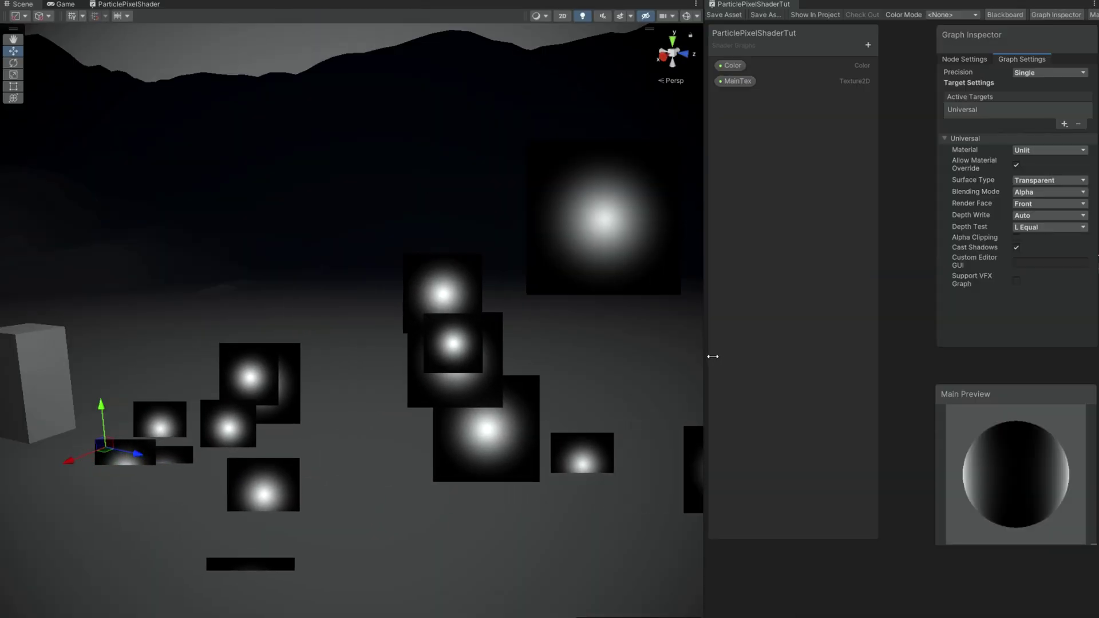
pyautogui.moveTo(712, 359); pyautogui.dragTo(213, 353)
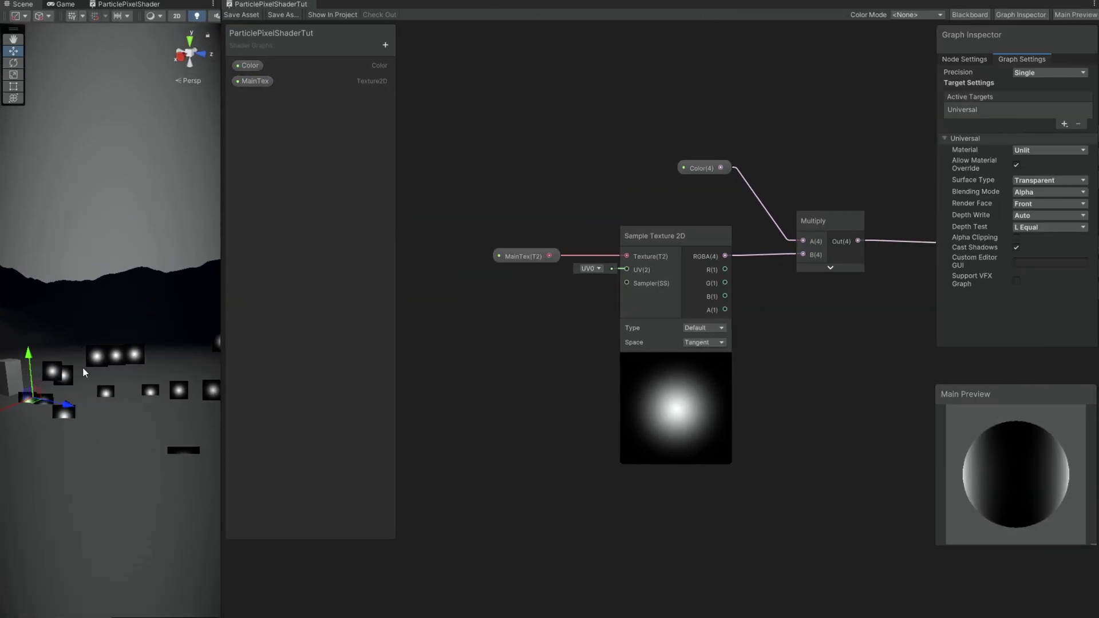
# - Shift the master stack right and add a Vertex Color node to the graph
pyautogui.moveTo(836, 444); pyautogui.dragTo(606, 500, button='middle')
pyautogui.click(821, 358)
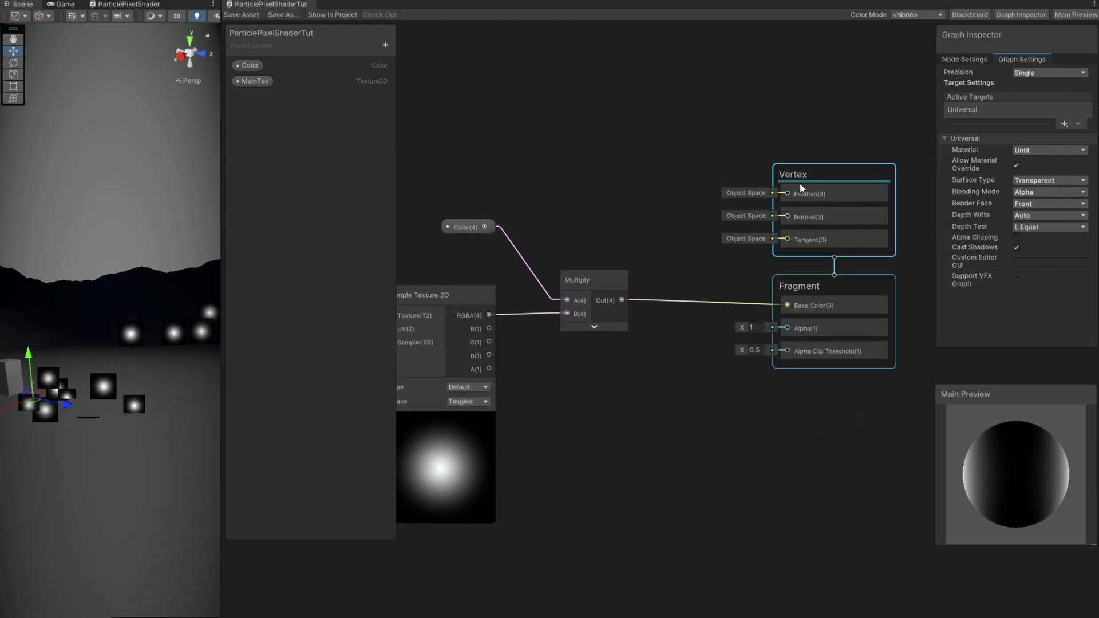
pyautogui.moveTo(802, 188); pyautogui.dragTo(852, 177)
pyautogui.click(618, 135)
pyautogui.press('space')
pyautogui.write('v')
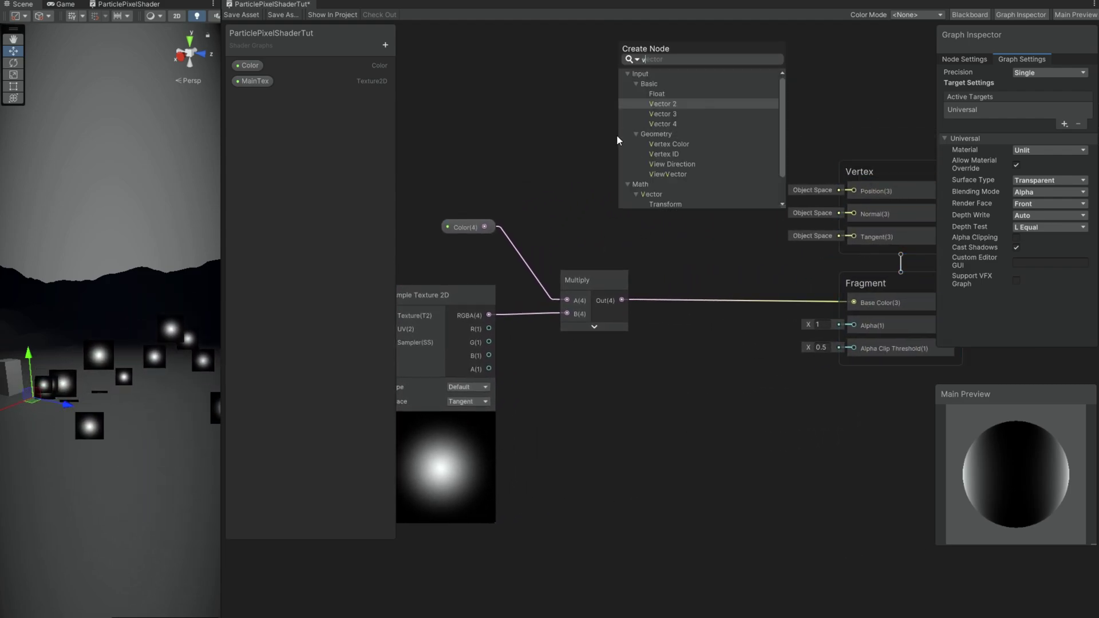
pyautogui.write('ert')
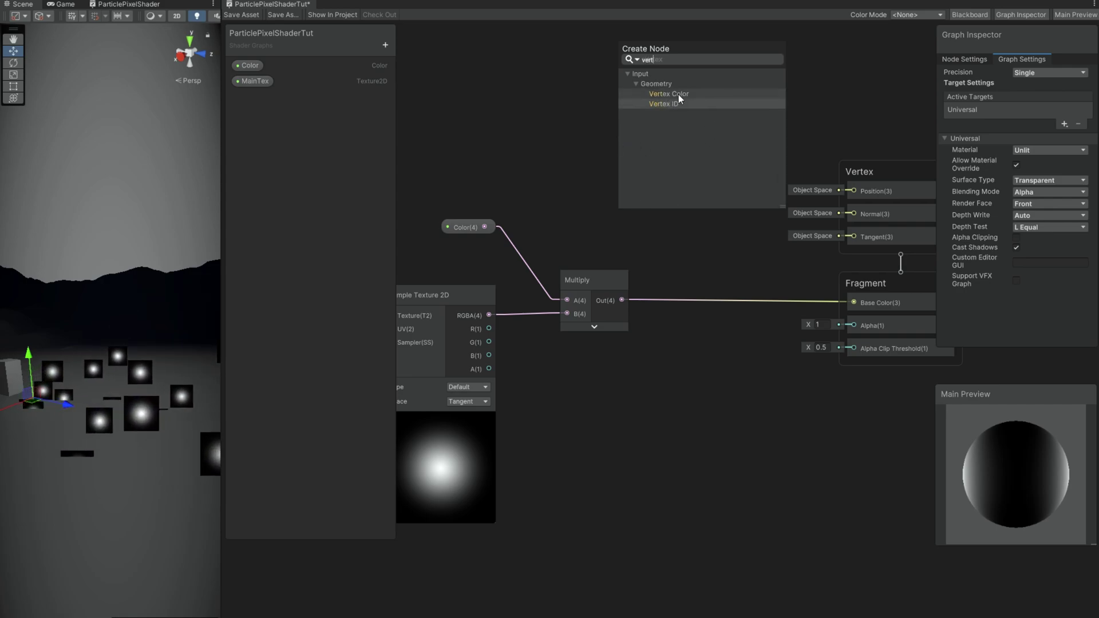
pyautogui.click(679, 94)
pyautogui.moveTo(688, 136); pyautogui.dragTo(741, 259)
# - Multiply Vertex Color with the Color×texture product into Base Color, then save the graph
pyautogui.write('mu')
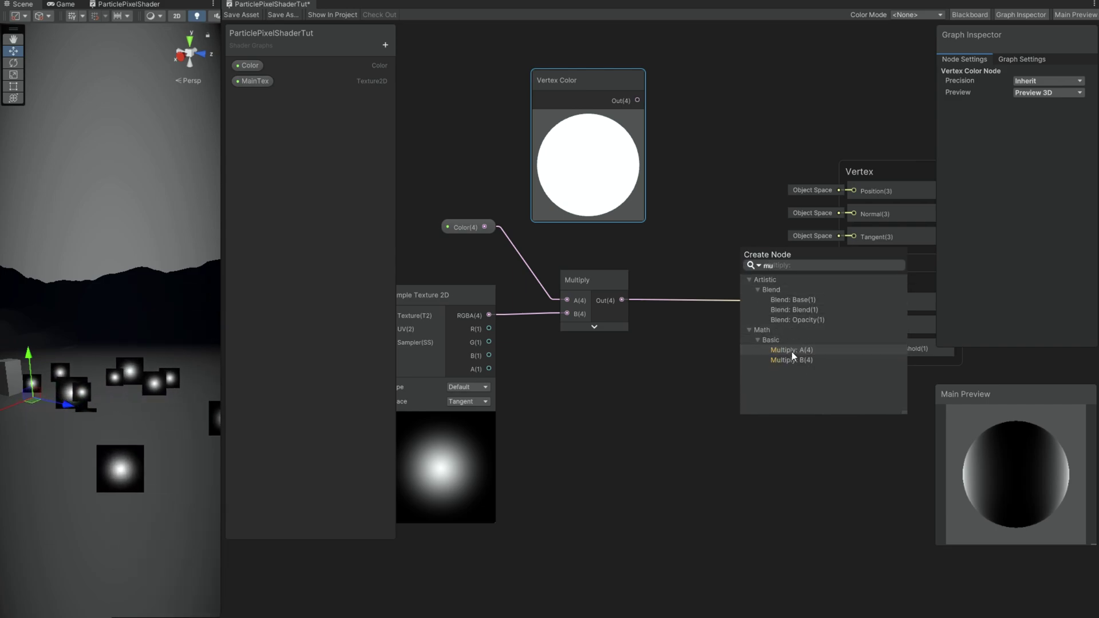
pyautogui.click(791, 350)
pyautogui.moveTo(622, 299); pyautogui.dragTo(751, 280)
pyautogui.moveTo(817, 288); pyautogui.dragTo(854, 302)
pyautogui.moveTo(885, 164); pyautogui.dragTo(900, 152)
pyautogui.click(767, 315)
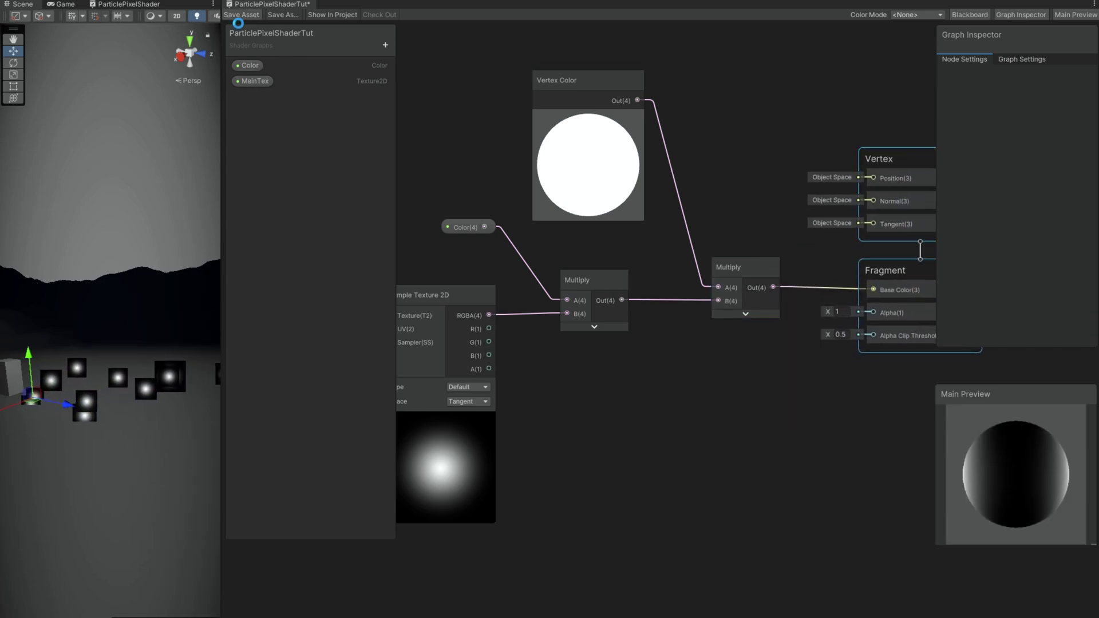
pyautogui.click(240, 18)
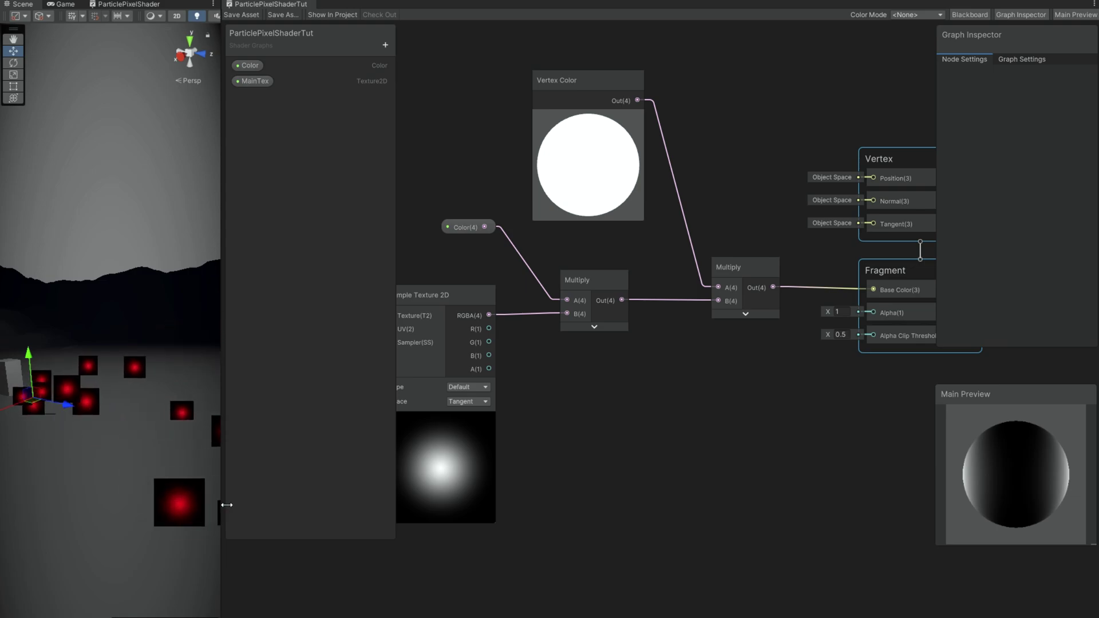
pyautogui.moveTo(226, 505); pyautogui.dragTo(218, 455)
# - Split the final product, wire its A channel into Fragment Alpha, and save the graph
pyautogui.click(436, 151)
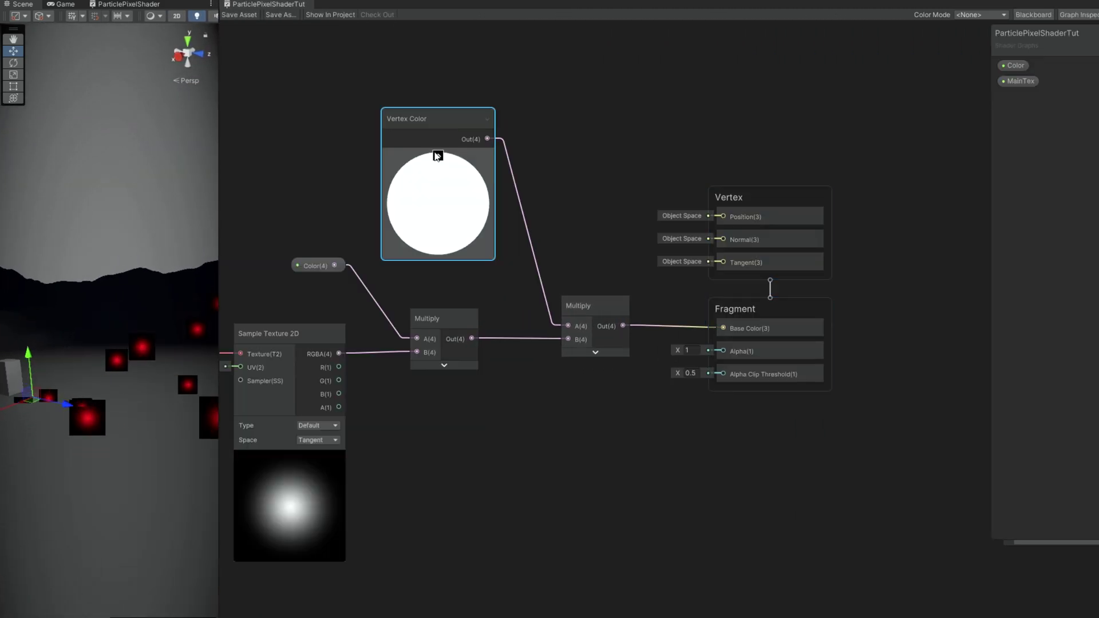
pyautogui.click(438, 153)
pyautogui.moveTo(433, 134); pyautogui.dragTo(464, 256)
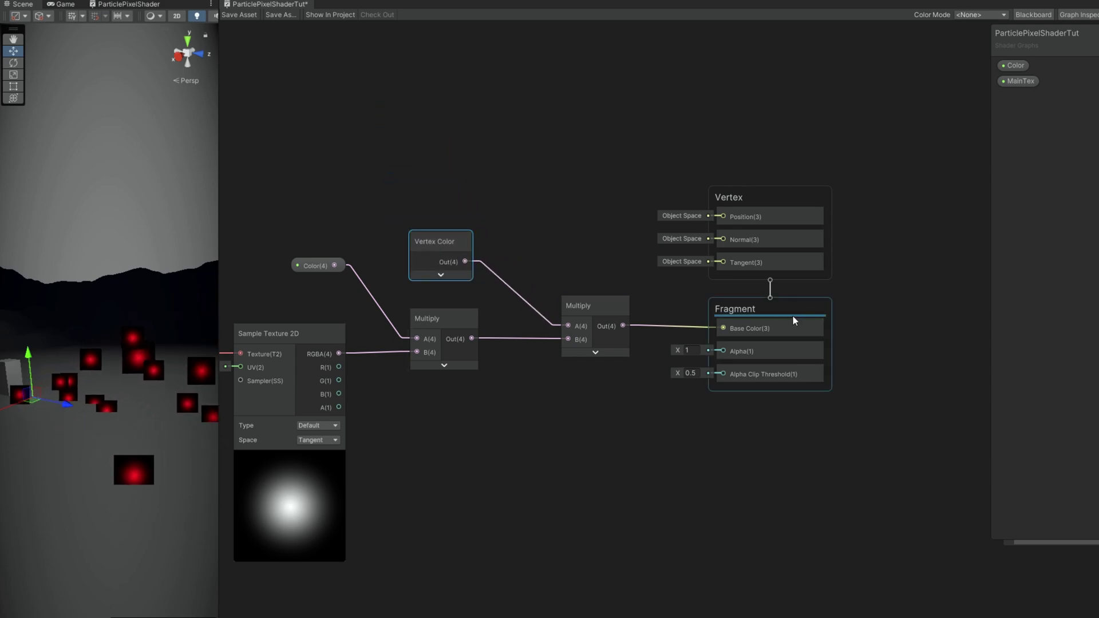
pyautogui.moveTo(786, 316); pyautogui.dragTo(697, 314, button='middle')
pyautogui.press('space')
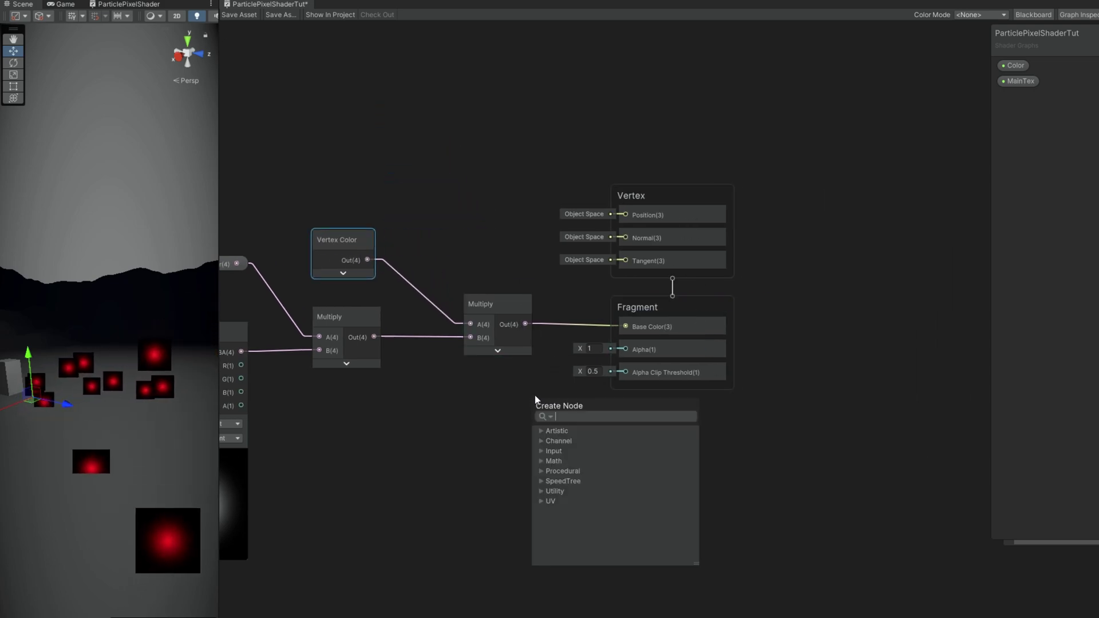
pyautogui.write('split')
pyautogui.press('Return')
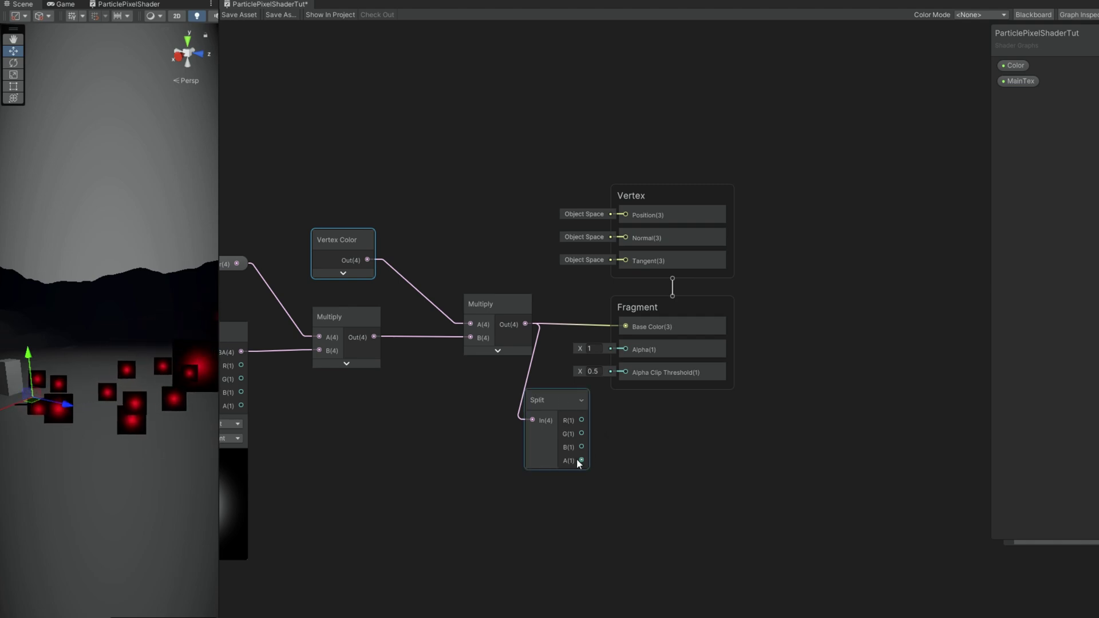
pyautogui.moveTo(579, 459); pyautogui.dragTo(630, 347)
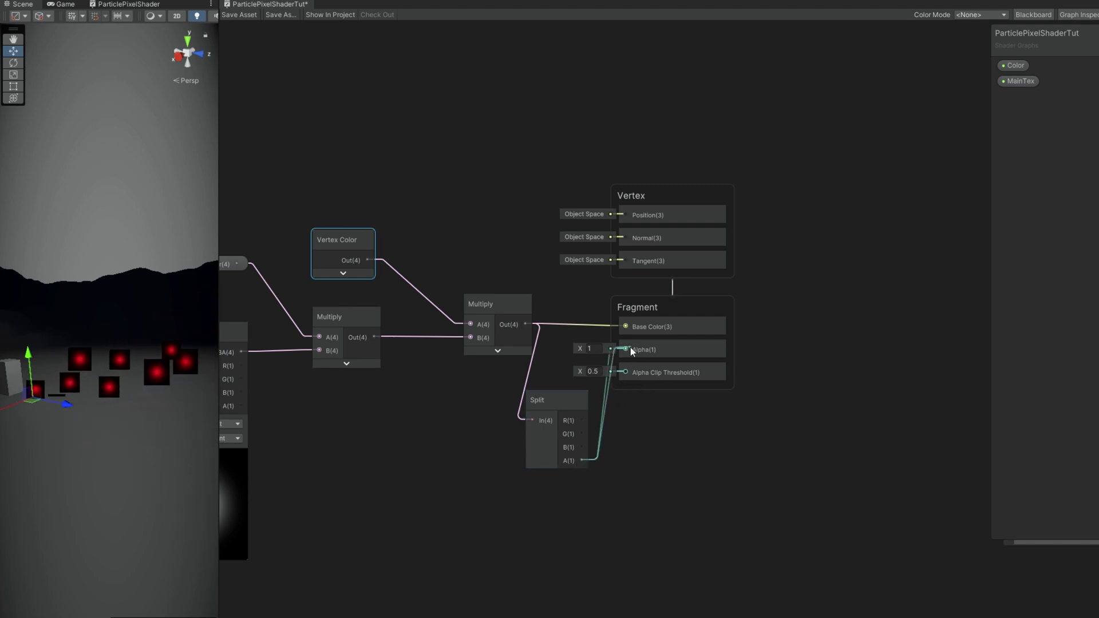
pyautogui.click(239, 14)
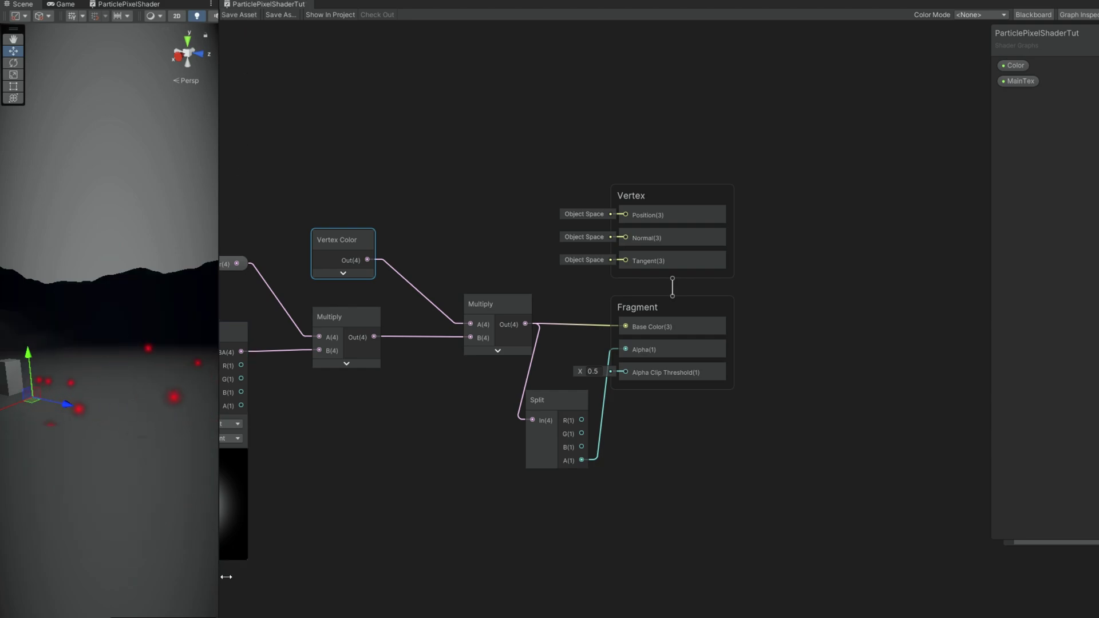
pyautogui.moveTo(226, 577); pyautogui.dragTo(726, 533)
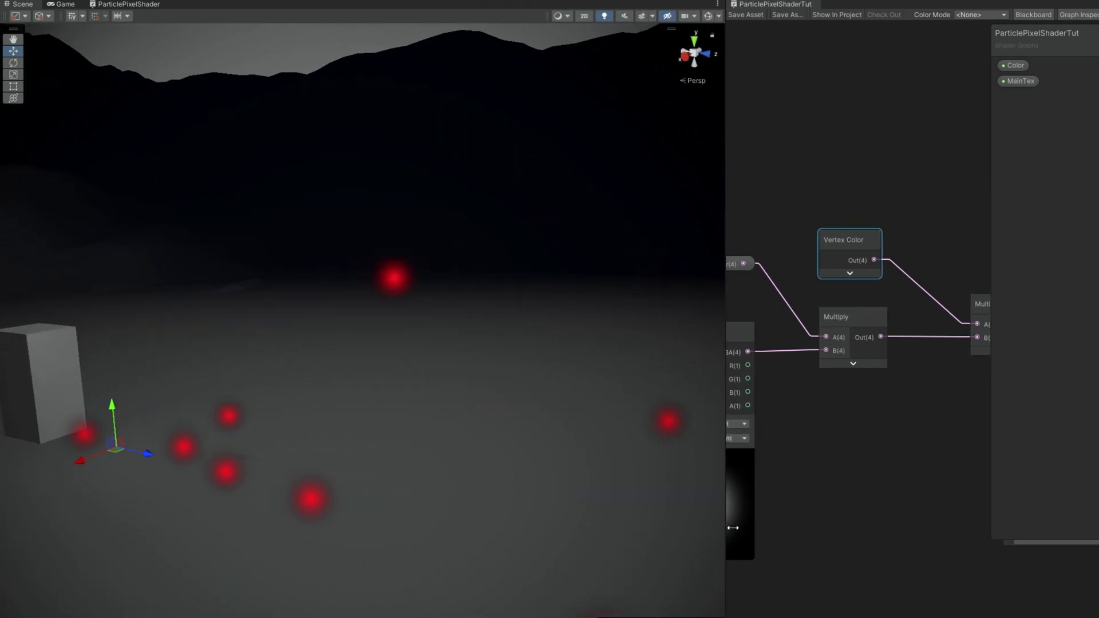
pyautogui.moveTo(733, 527); pyautogui.dragTo(202, 528)
# - Move the Split node up beside the output stack and bring Sample Texture 2D into view
pyautogui.click(537, 394)
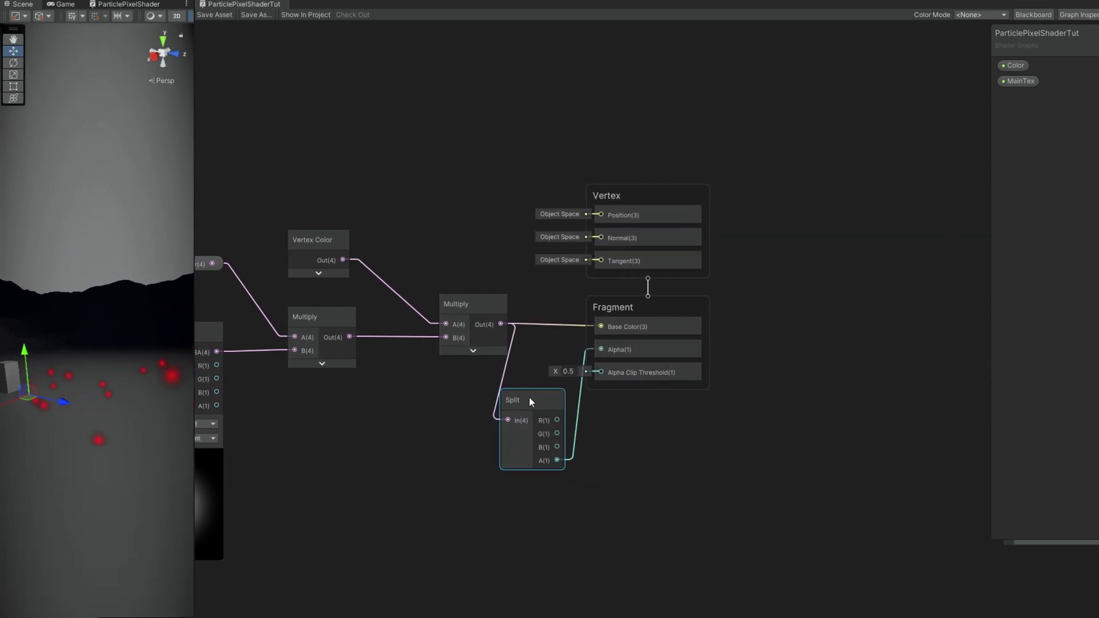
pyautogui.moveTo(529, 397); pyautogui.dragTo(533, 370)
pyautogui.moveTo(422, 382); pyautogui.dragTo(805, 386, button='middle')
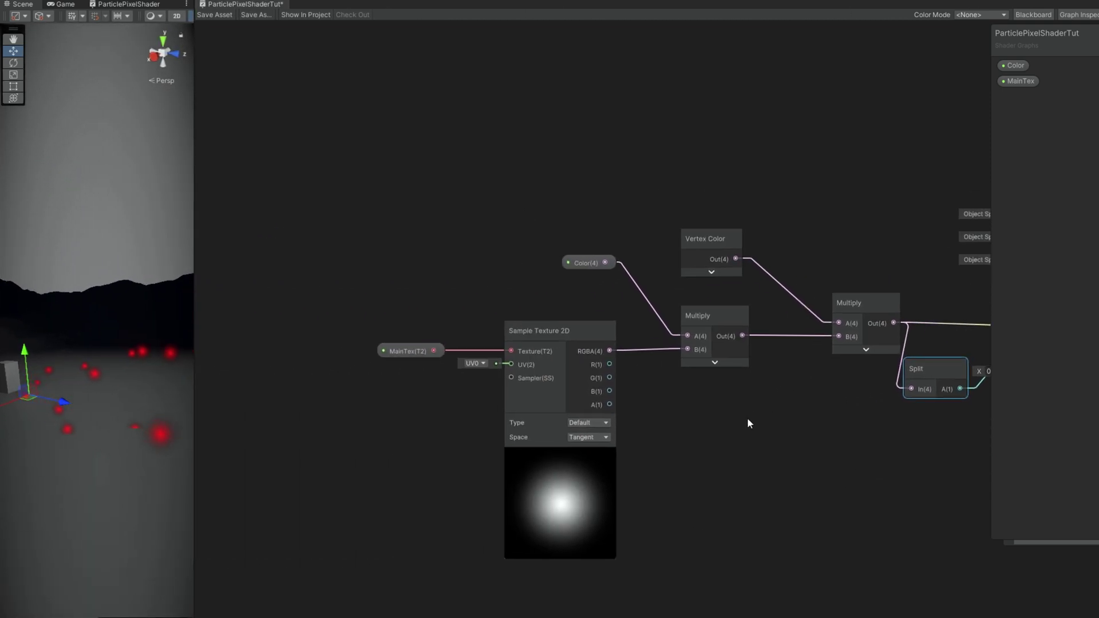
pyautogui.scroll(-2, 747, 419)
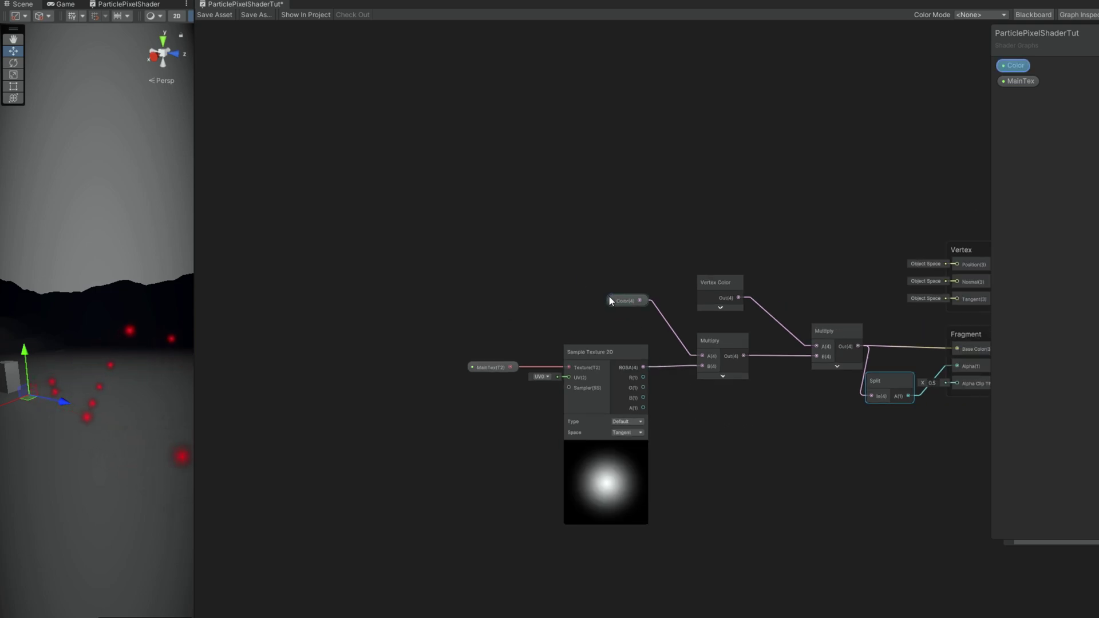
pyautogui.moveTo(531, 303); pyautogui.dragTo(643, 304, button='middle')
pyautogui.scroll(2, 647, 373)
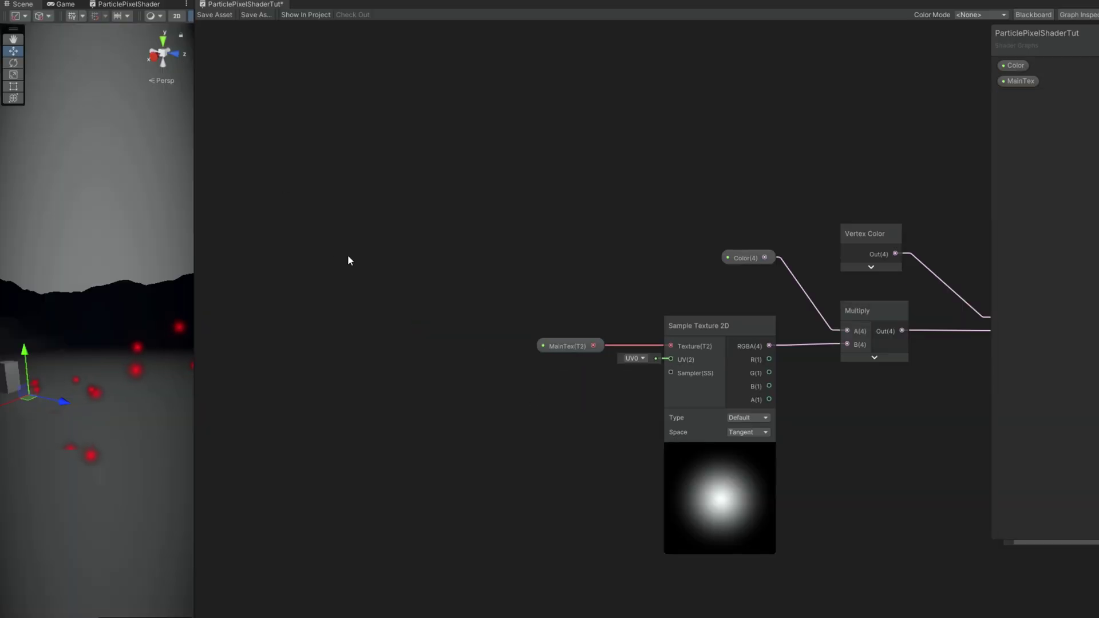
pyautogui.scroll(1, 588, 359)
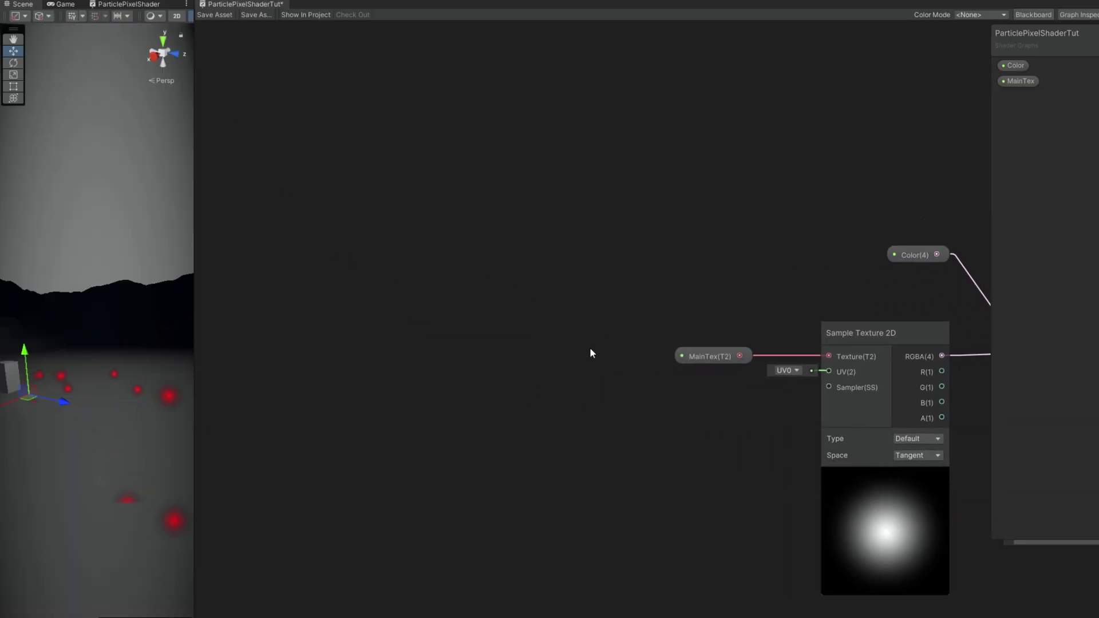
# - Connect a UV node (UV0) to the Sample Texture 2D UV input and save
pyautogui.press('space')
pyautogui.write('uv')
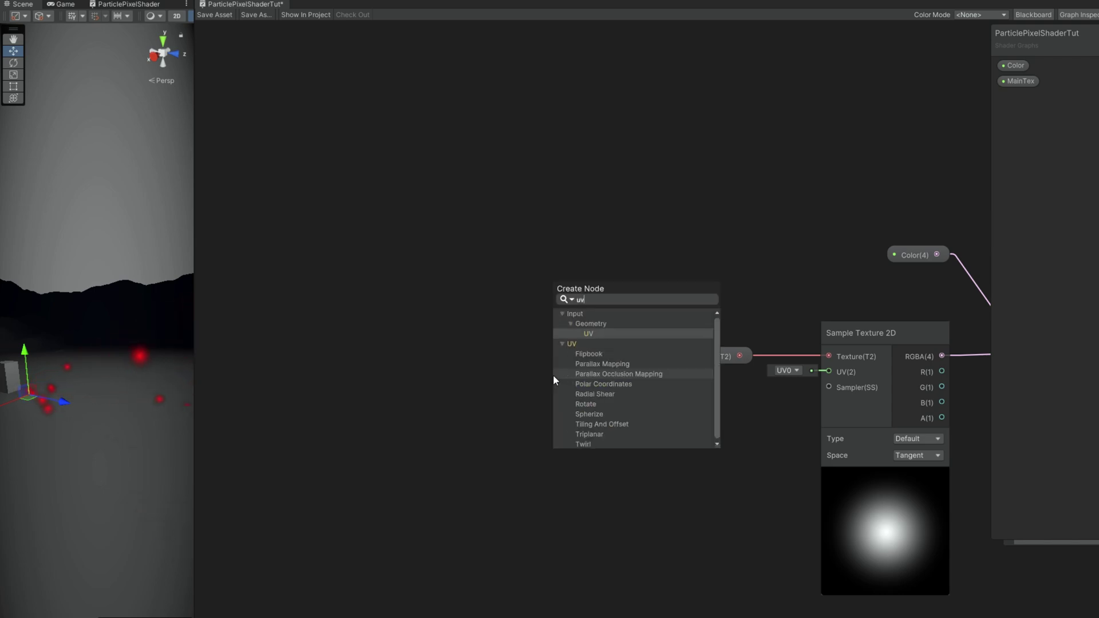
pyautogui.click(611, 335)
pyautogui.moveTo(675, 423); pyautogui.dragTo(853, 369)
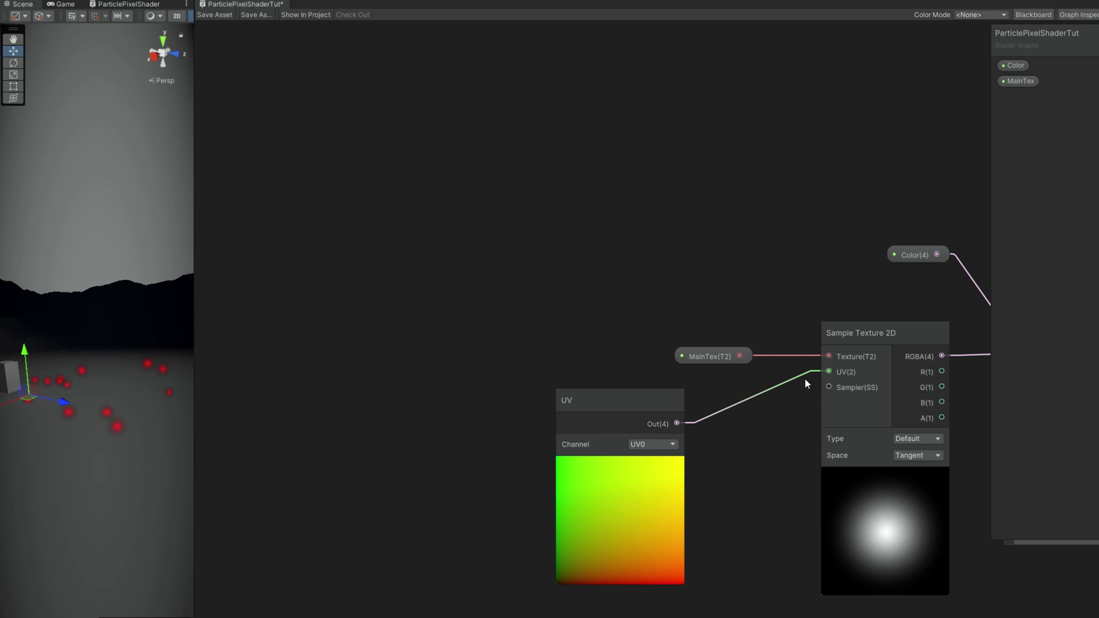
pyautogui.click(229, 17)
pyautogui.moveTo(191, 393); pyautogui.dragTo(178, 366)
pyautogui.moveTo(553, 391); pyautogui.dragTo(334, 342)
pyautogui.moveTo(459, 243); pyautogui.dragTo(491, 311, button='middle')
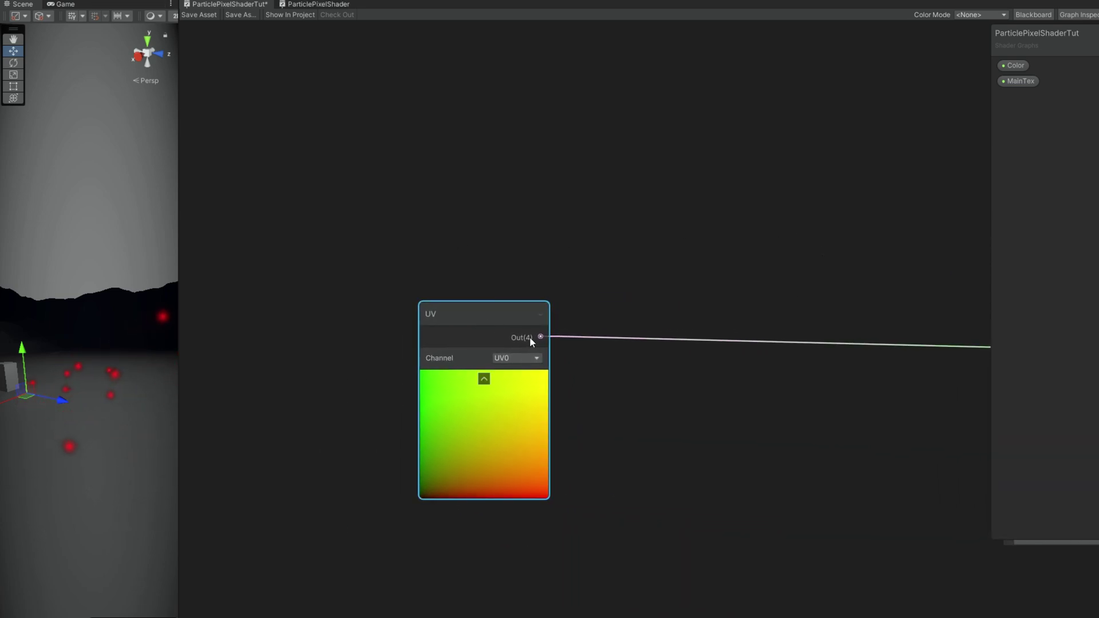
# - Add a Floor node fed by the UV output and line it up to the right
pyautogui.moveTo(541, 337); pyautogui.dragTo(654, 293)
pyautogui.write('floo')
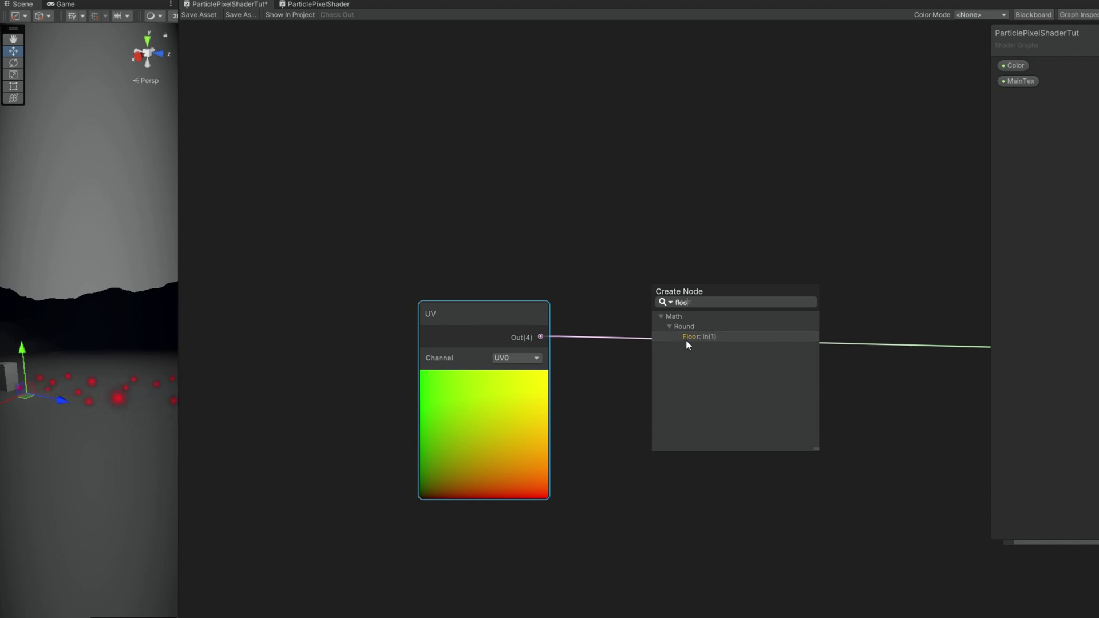
pyautogui.click(686, 338)
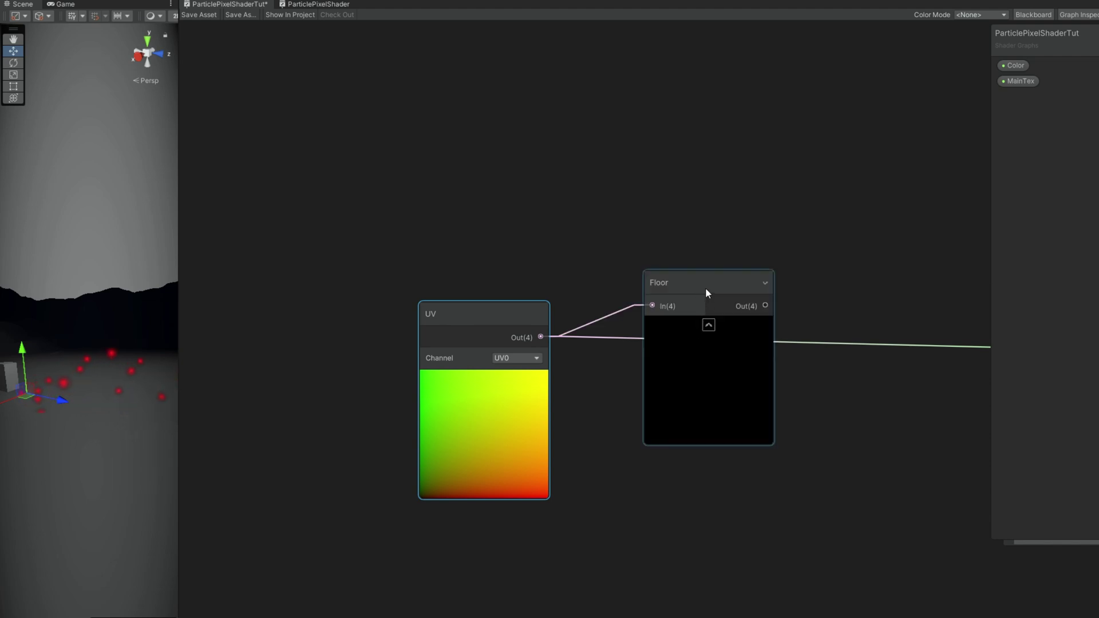
pyautogui.moveTo(704, 289); pyautogui.dragTo(674, 322)
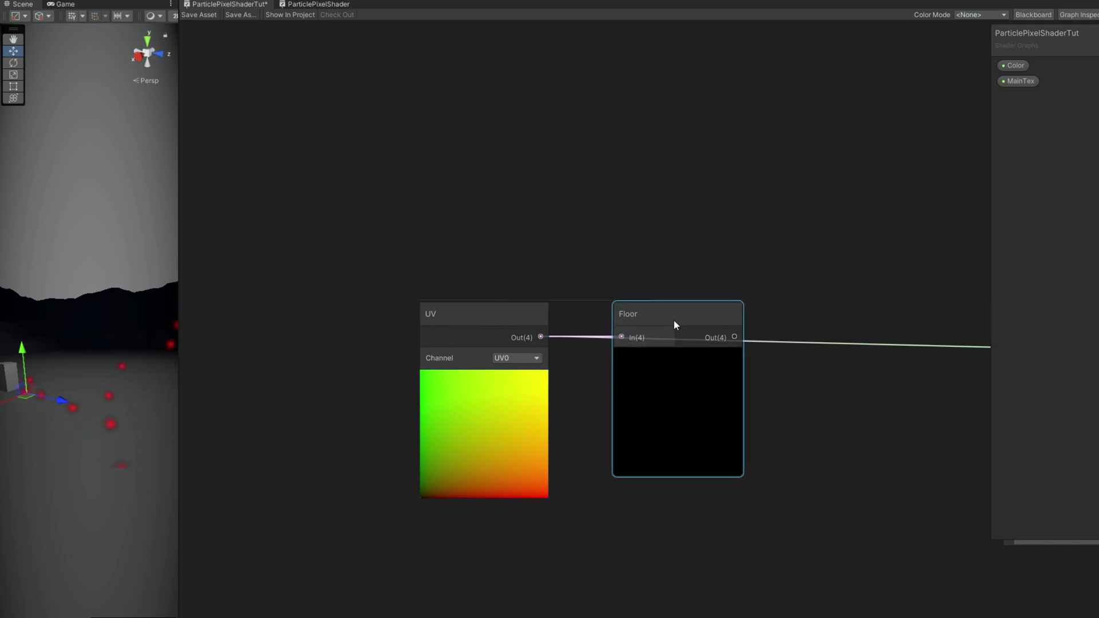
pyautogui.moveTo(671, 352)
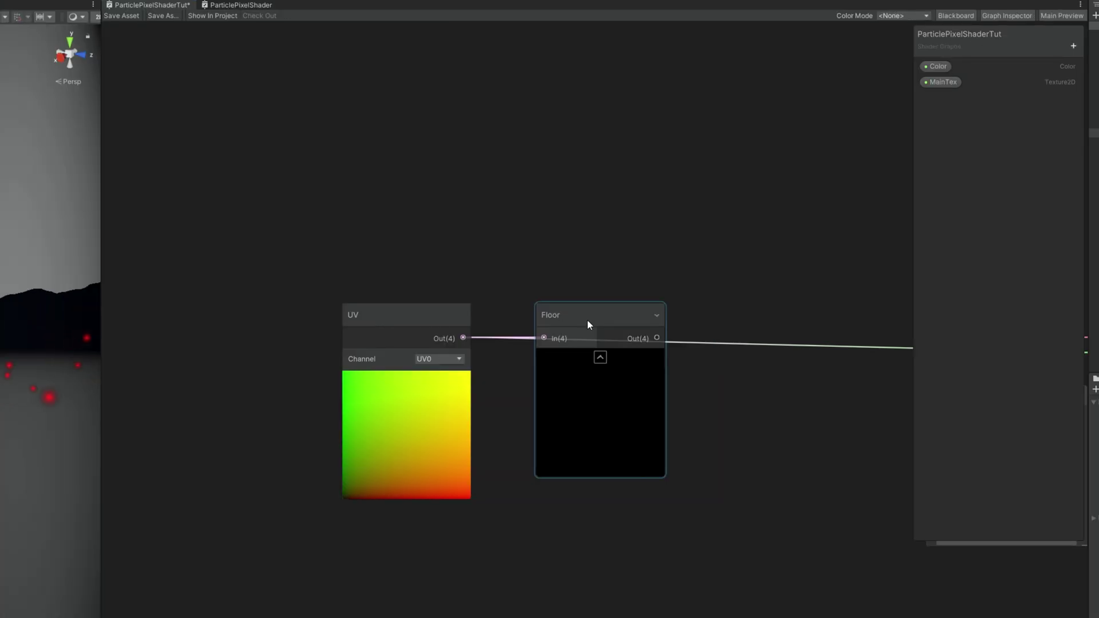
pyautogui.moveTo(588, 325); pyautogui.dragTo(712, 320)
# - Insert a Multiply node between UV and Floor, feeding its result into Floor's input
pyautogui.moveTo(464, 339); pyautogui.dragTo(558, 367)
pyautogui.write('mu')
pyautogui.click(635, 495)
pyautogui.moveTo(640, 373); pyautogui.dragTo(689, 339)
pyautogui.moveTo(966, 36); pyautogui.dragTo(7, 29)
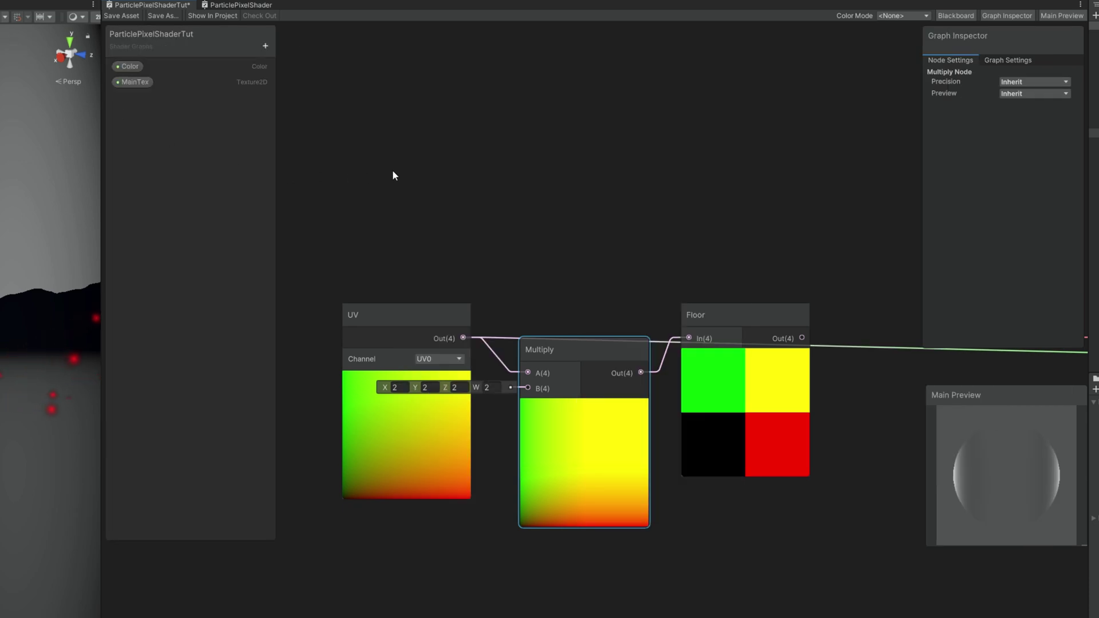
# - Create a Float property named Bits and wire it into the Multiply's B input
pyautogui.click(265, 45)
pyautogui.click(284, 68)
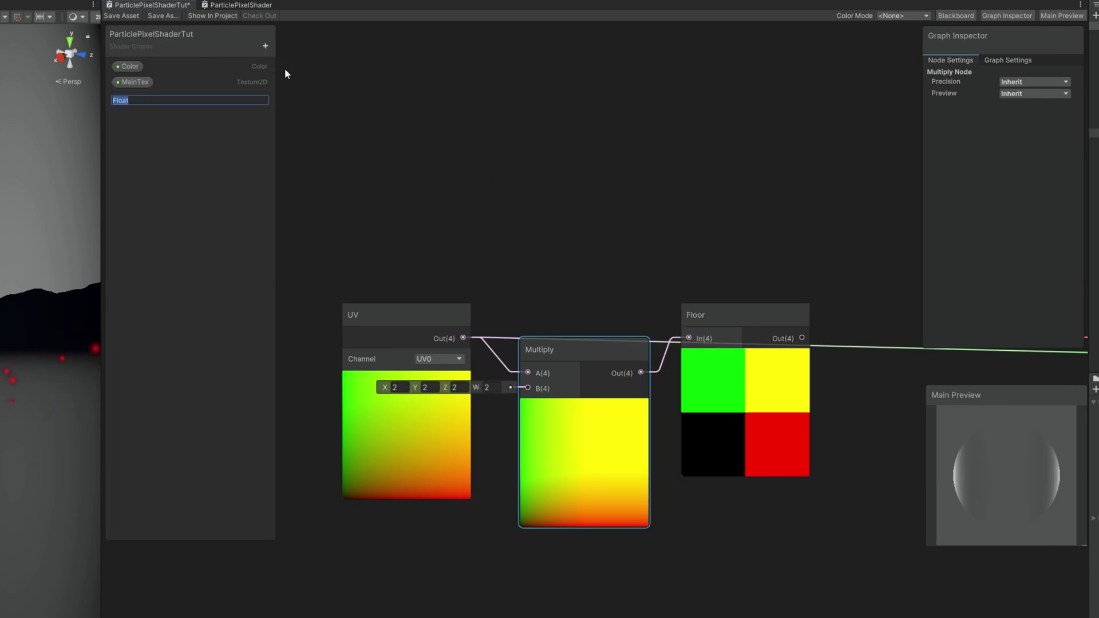
pyautogui.write('Bits')
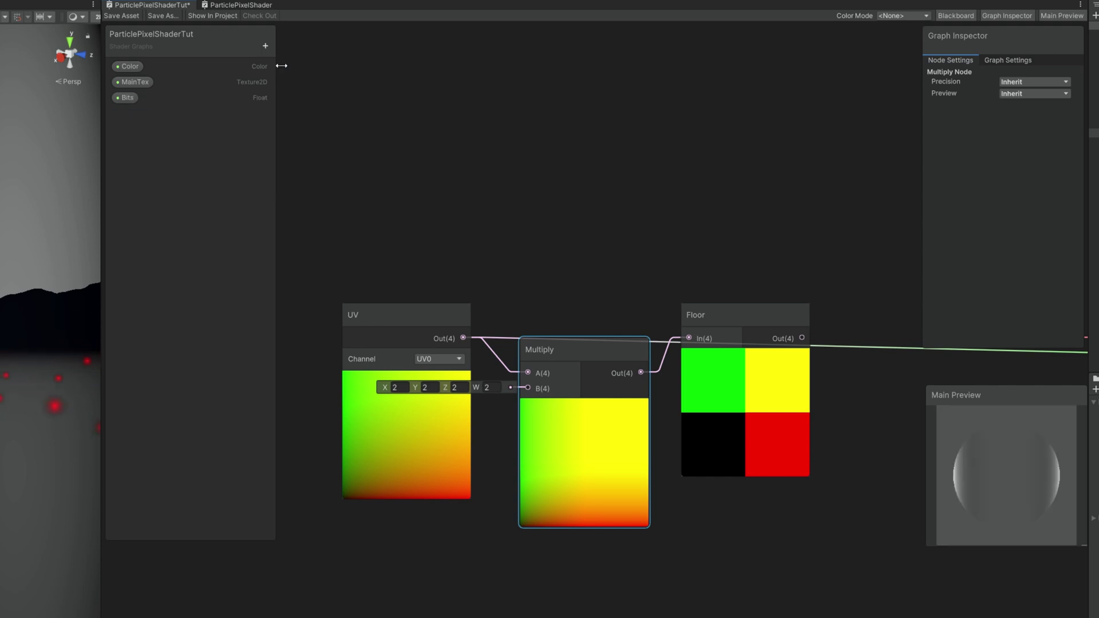
pyautogui.click(127, 100)
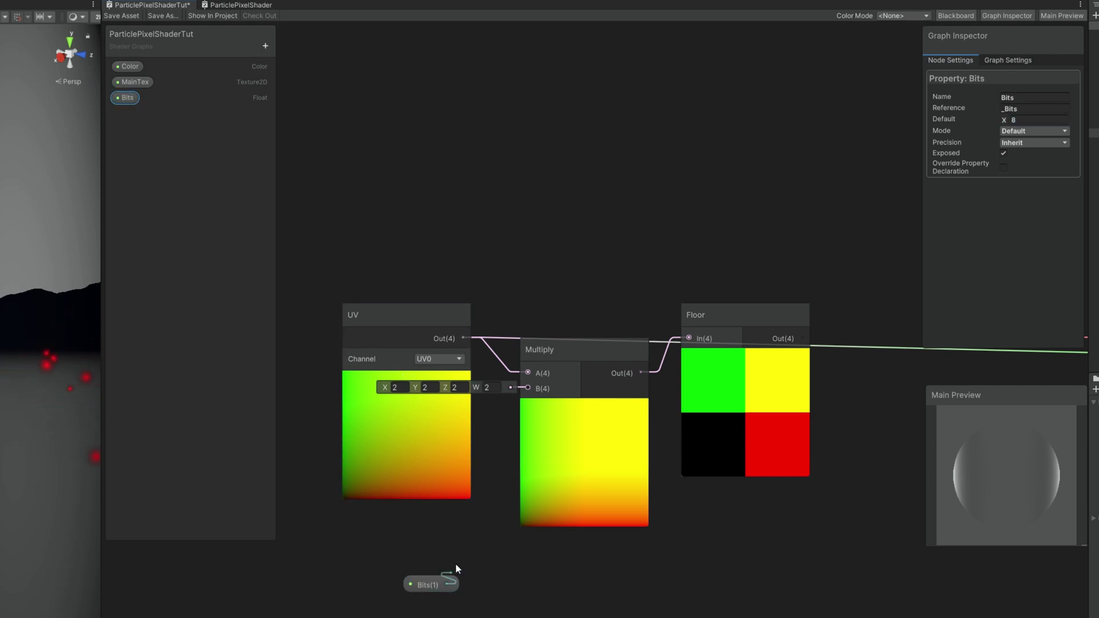
pyautogui.moveTo(537, 383); pyautogui.dragTo(536, 386)
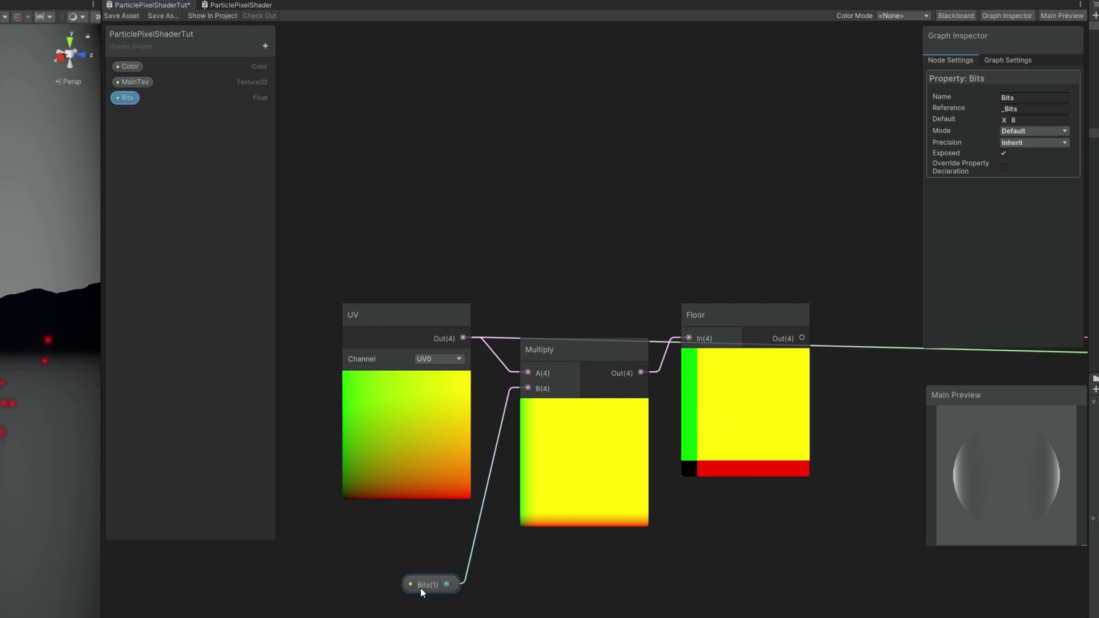
pyautogui.moveTo(422, 589); pyautogui.dragTo(450, 582)
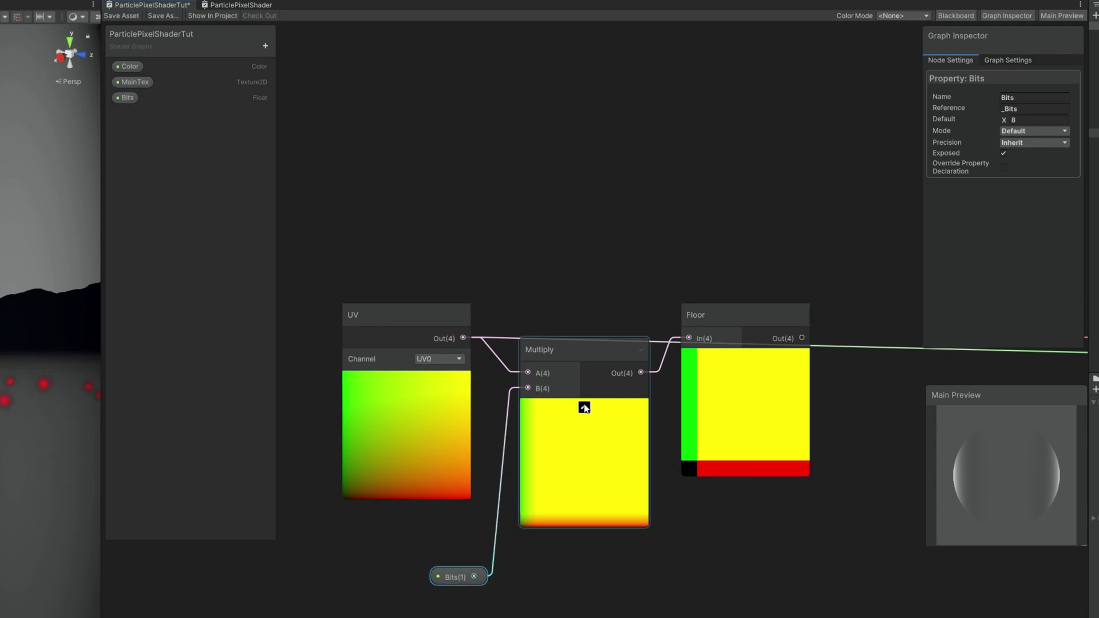
# - Set the Bits default to 8 and align the Multiply node with UV and Floor
pyautogui.write('4')
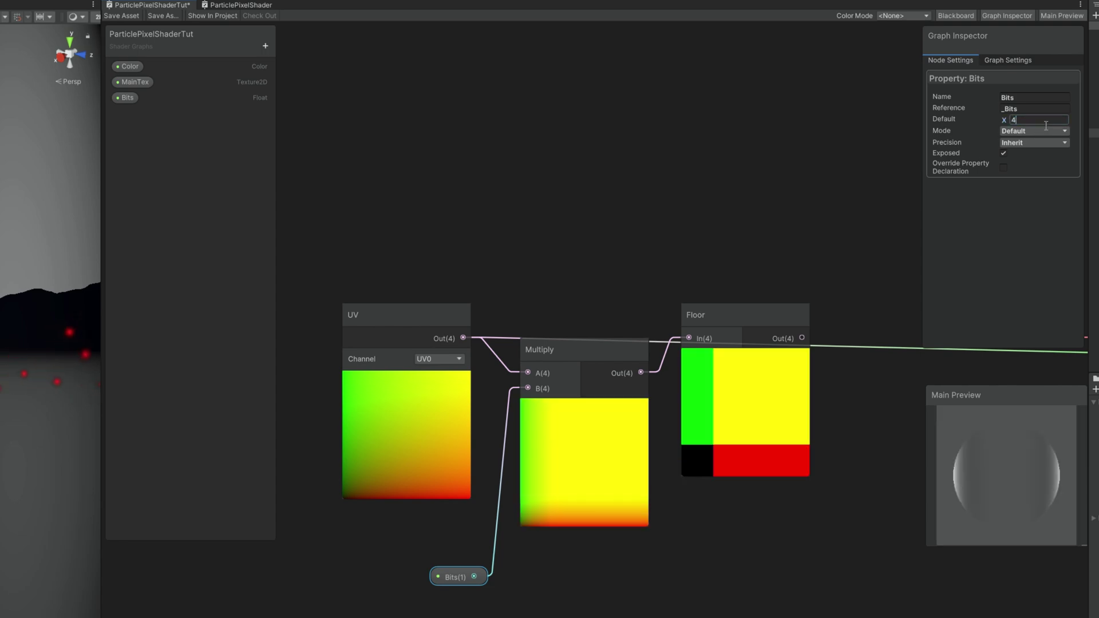
pyautogui.write('2')
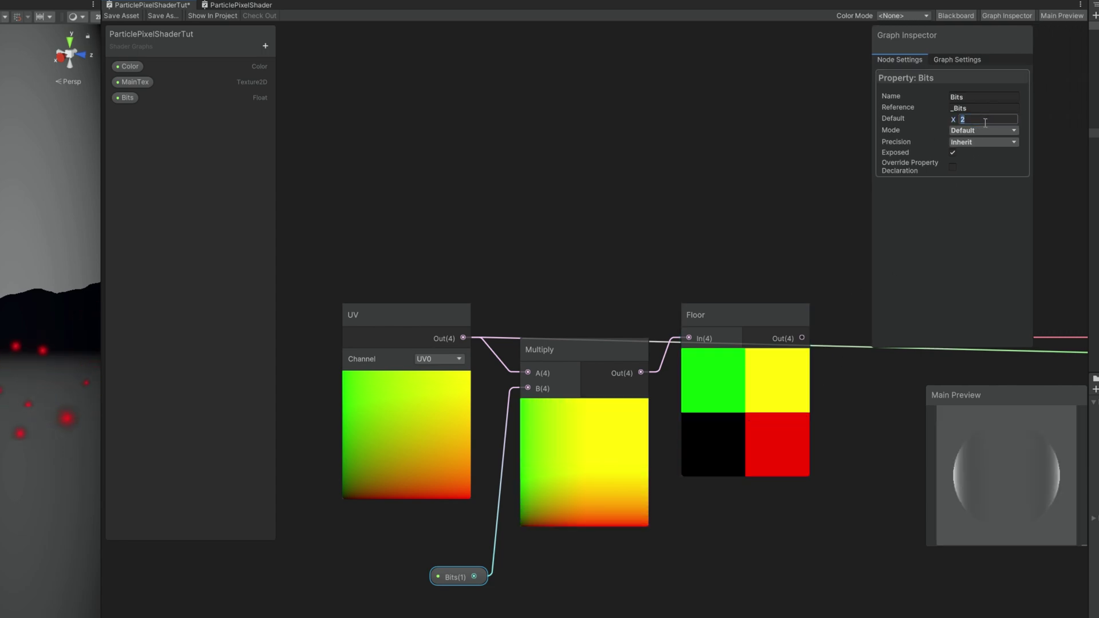
pyautogui.press('BackSpace')
pyautogui.write('4')
pyautogui.write('8')
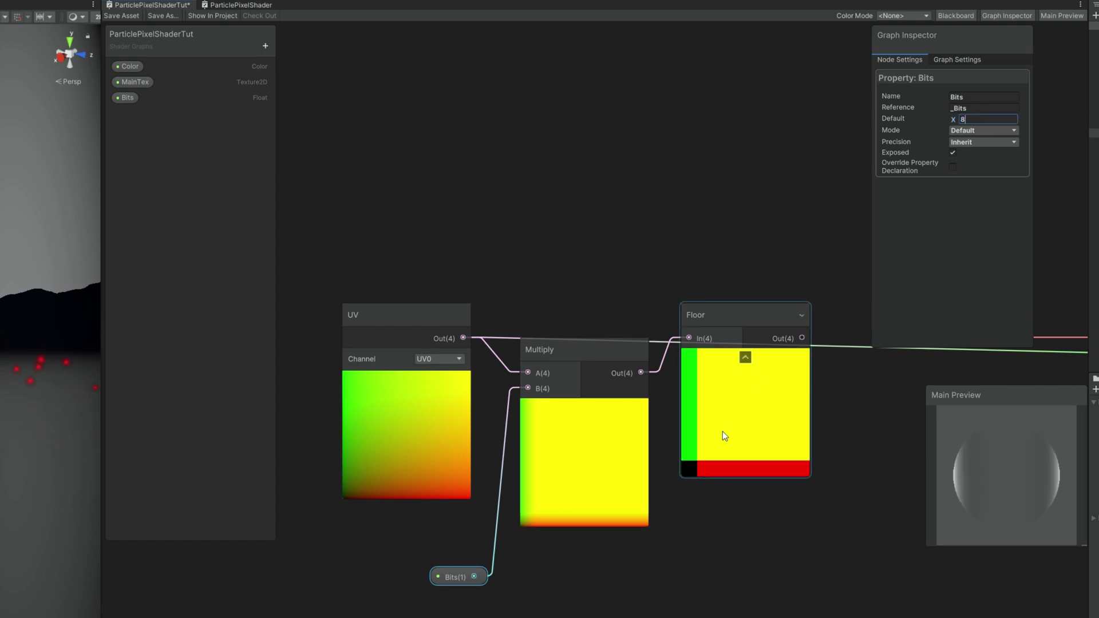
pyautogui.click(584, 408)
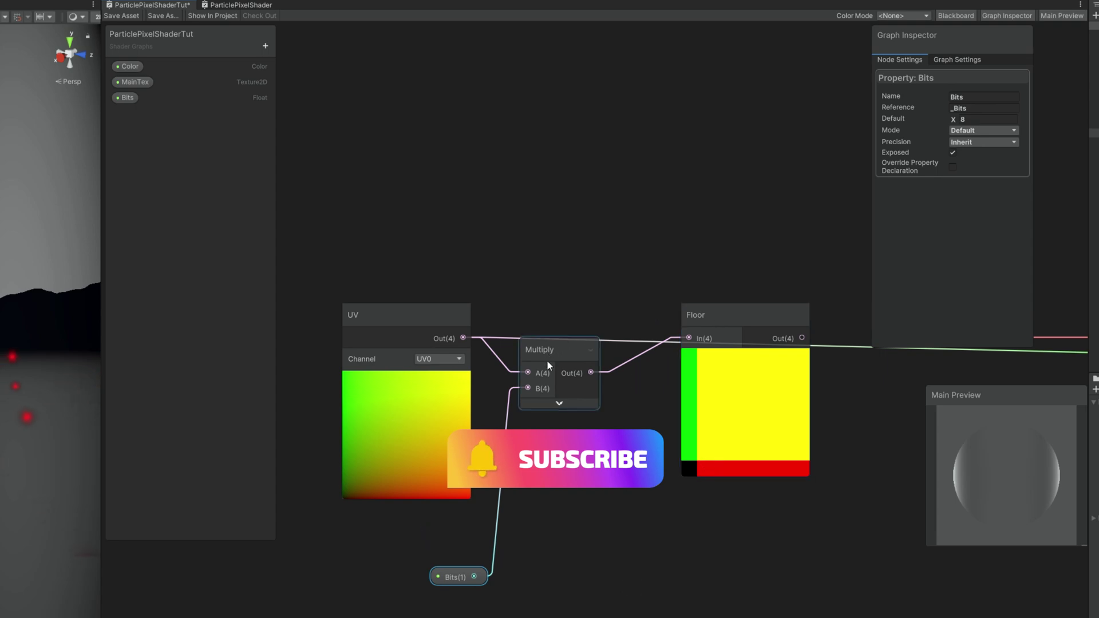
pyautogui.click(559, 403)
pyautogui.moveTo(560, 360); pyautogui.dragTo(562, 325)
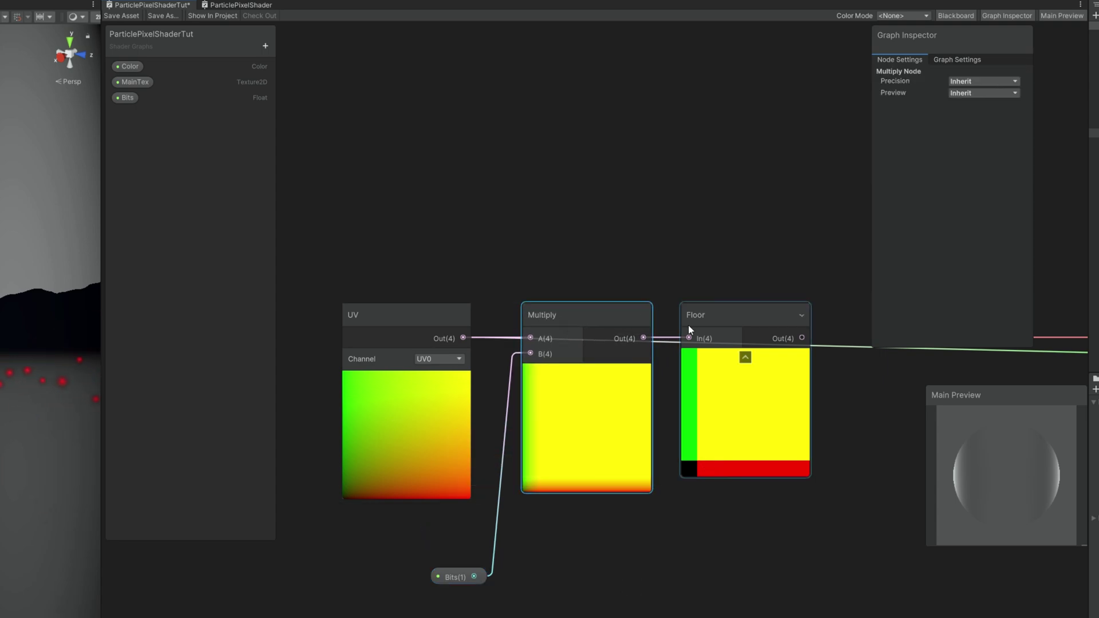
# - Connect the Floor output to the Sample Texture 2D's UV input
pyautogui.click(739, 291)
pyautogui.moveTo(738, 290); pyautogui.dragTo(418, 254, button='middle')
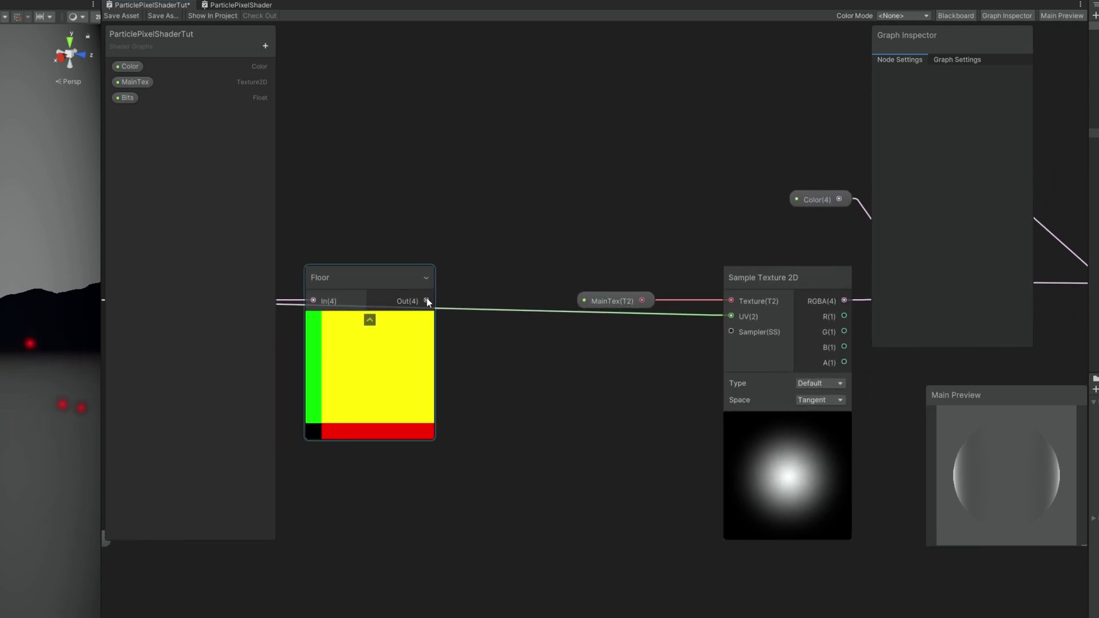
pyautogui.moveTo(427, 299); pyautogui.dragTo(732, 315)
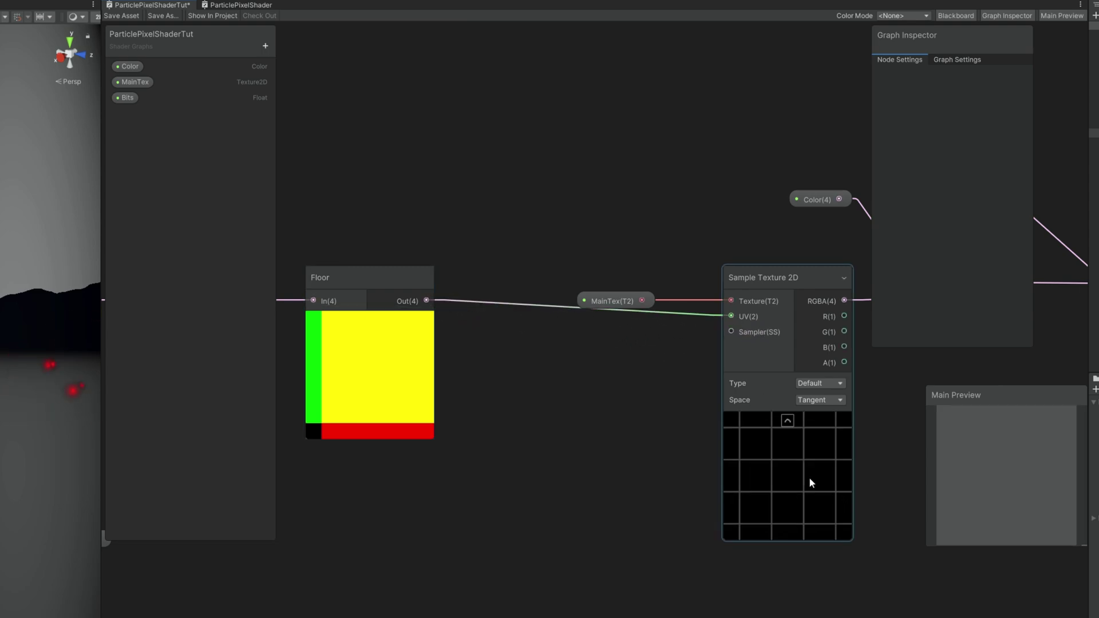
pyautogui.scroll(6, 791, 492)
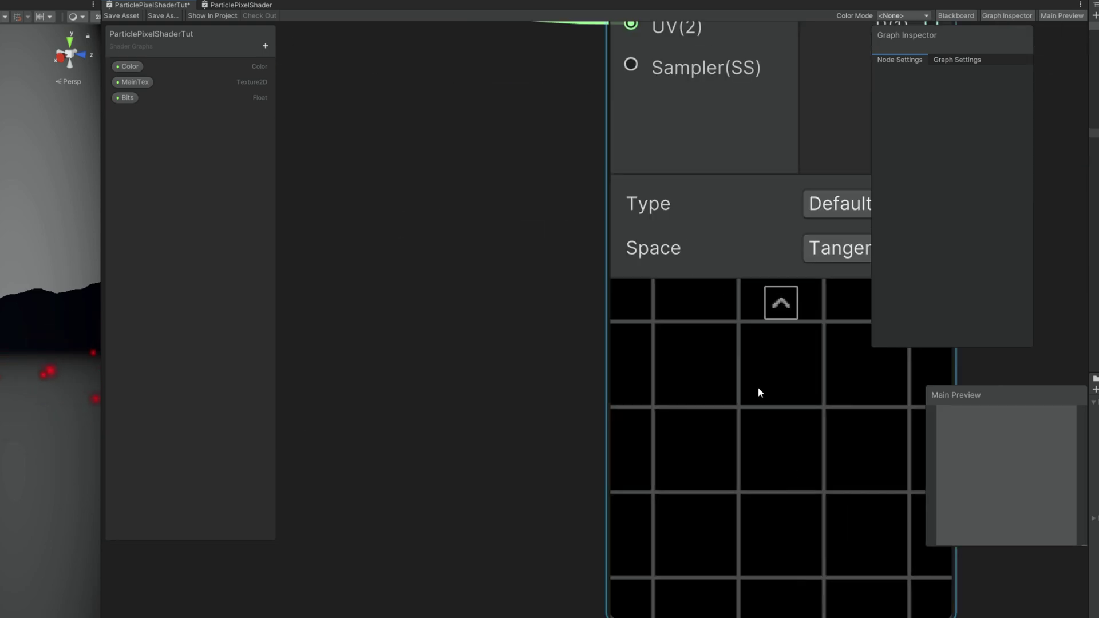
pyautogui.scroll(-6, 792, 461)
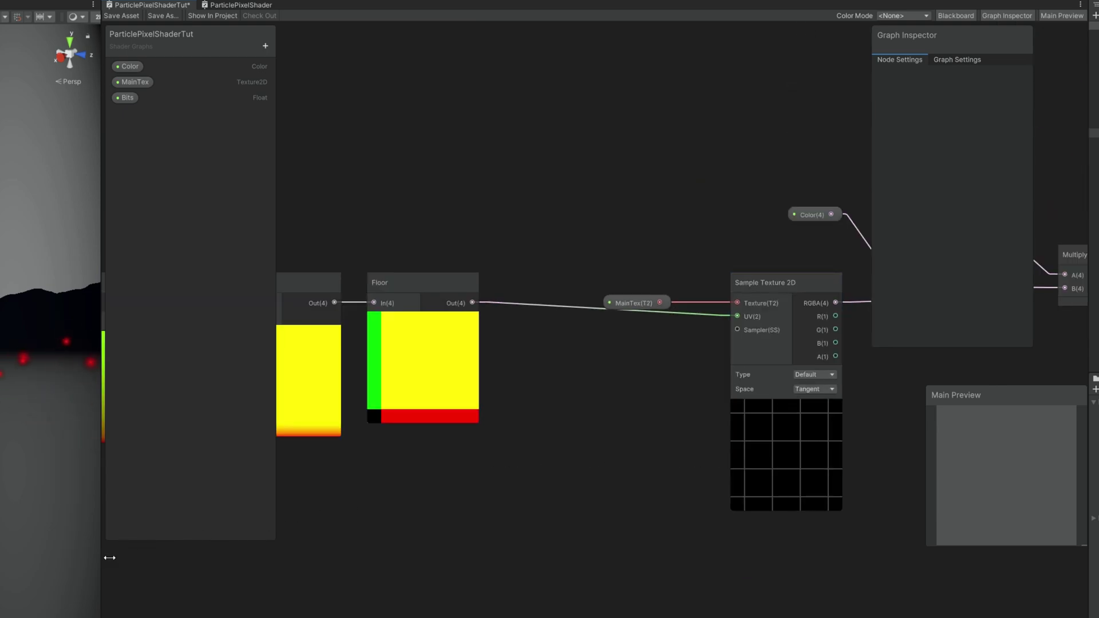
# - Pull a new wire from Floor's output into empty space to open the node search
pyautogui.moveTo(110, 557); pyautogui.dragTo(84, 558)
pyautogui.moveTo(383, 482); pyautogui.dragTo(583, 478, button='middle')
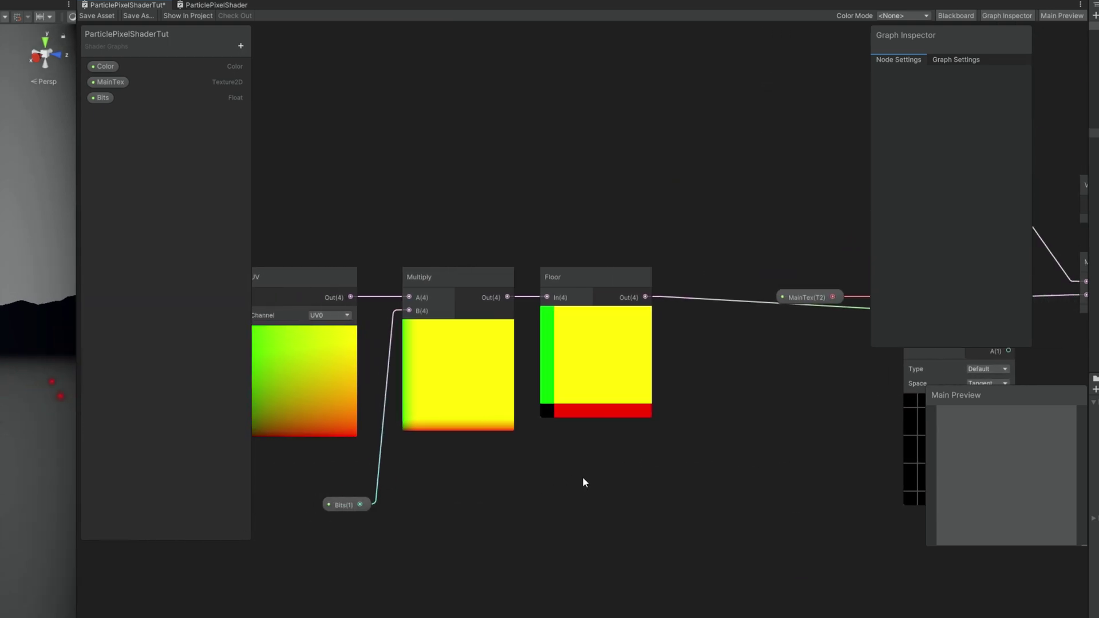
pyautogui.moveTo(617, 299); pyautogui.dragTo(675, 273)
# - Add a Divide node after Floor and wire Bits into its B input through a reroute
pyautogui.write('divi')
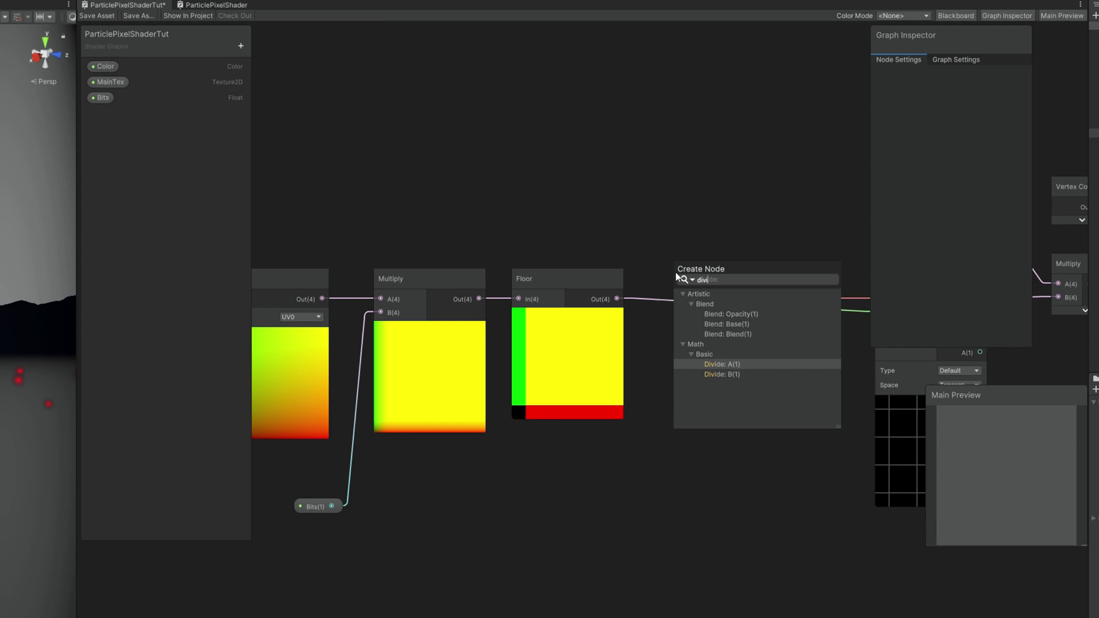
pyautogui.press('Return')
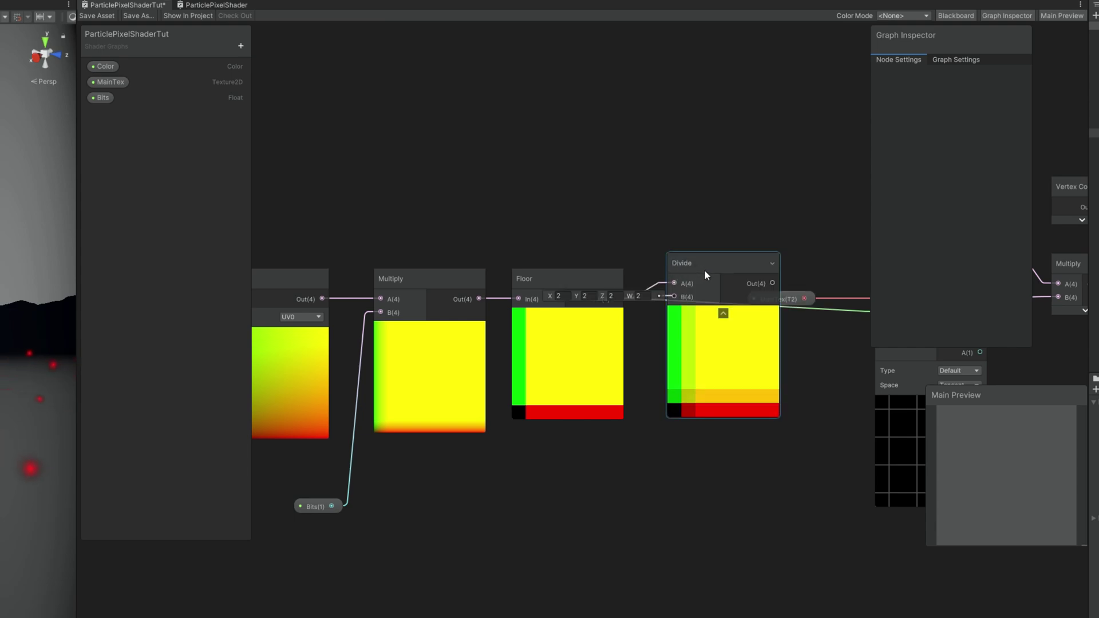
pyautogui.moveTo(788, 298); pyautogui.dragTo(849, 273)
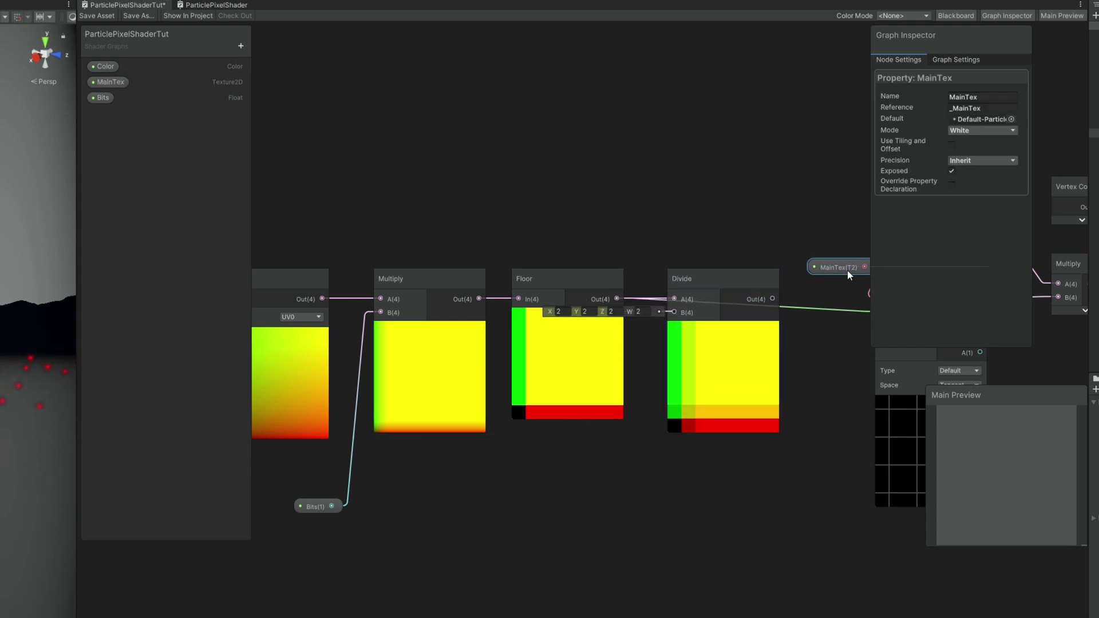
pyautogui.moveTo(843, 222); pyautogui.dragTo(844, 220)
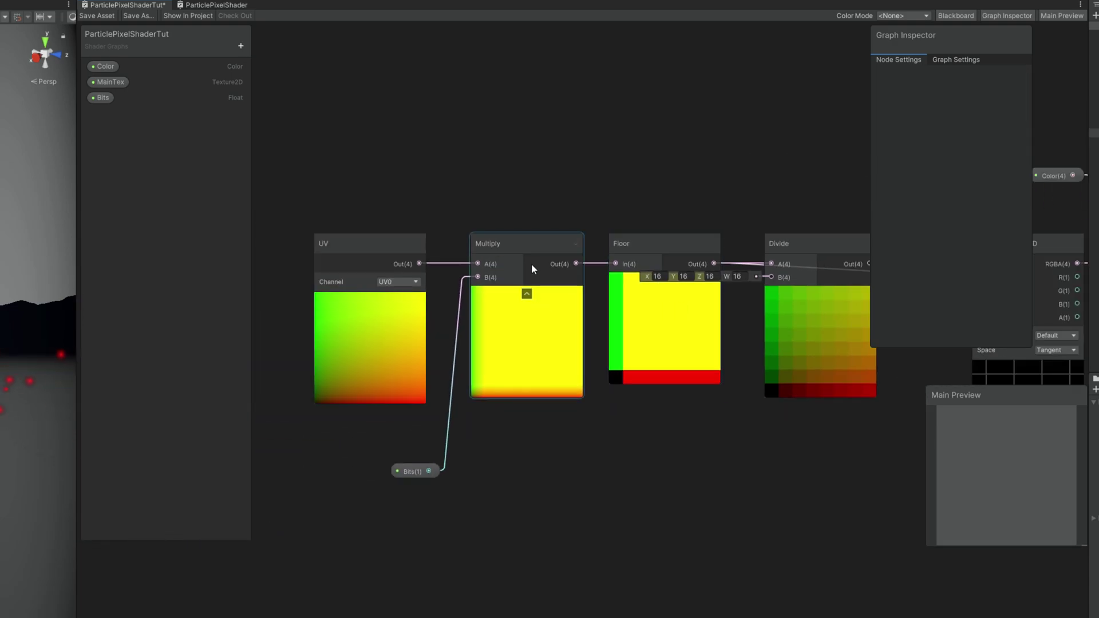
pyautogui.moveTo(430, 471); pyautogui.dragTo(773, 380)
pyautogui.moveTo(768, 282); pyautogui.dragTo(768, 277)
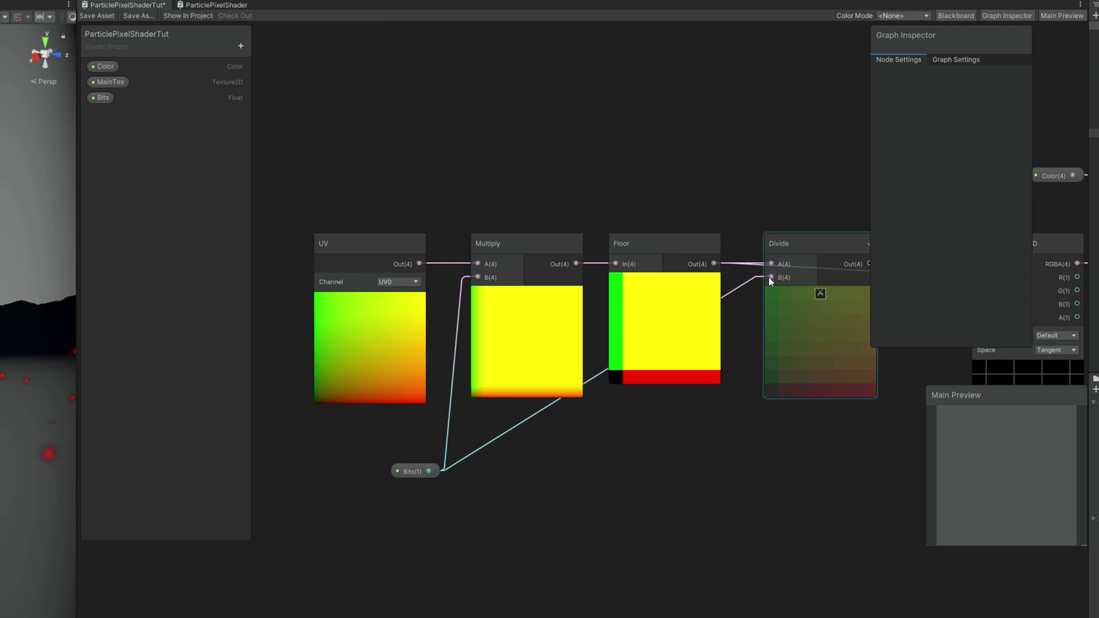
pyautogui.doubleClick(596, 378)
pyautogui.moveTo(597, 379); pyautogui.dragTo(728, 474)
# - Feed Divide's output into Sample Texture 2D's UV, save the graph, and widen the Scene view
pyautogui.moveTo(848, 268); pyautogui.dragTo(612, 277, button='middle')
pyautogui.moveTo(635, 275); pyautogui.dragTo(744, 285)
pyautogui.click(739, 331)
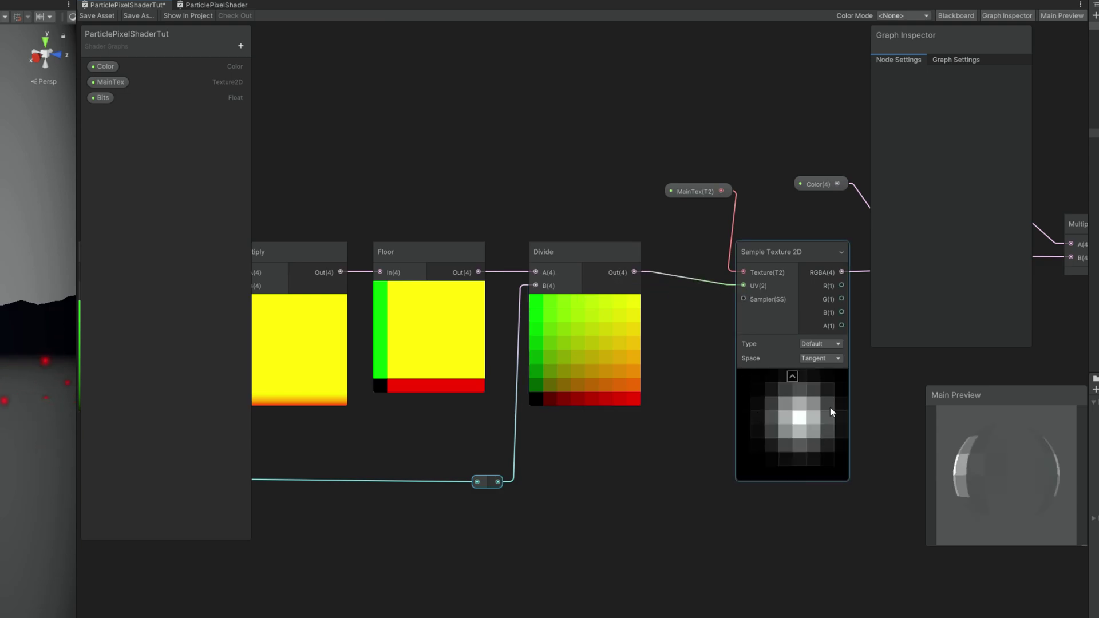
pyautogui.scroll(2, 753, 440)
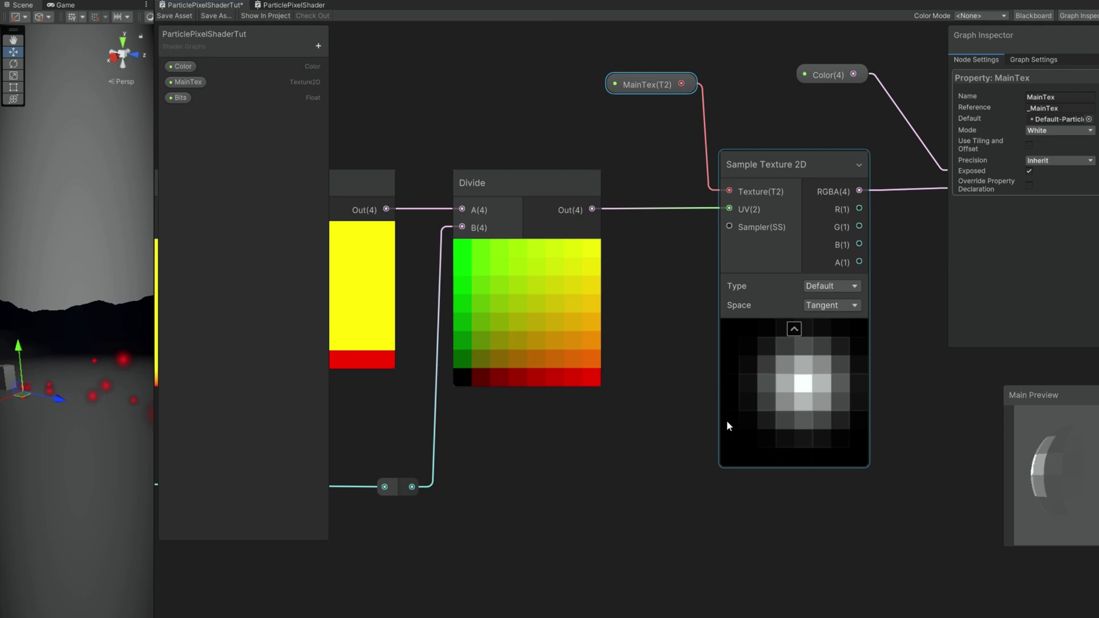
pyautogui.click(175, 15)
pyautogui.moveTo(162, 581); pyautogui.dragTo(681, 578)
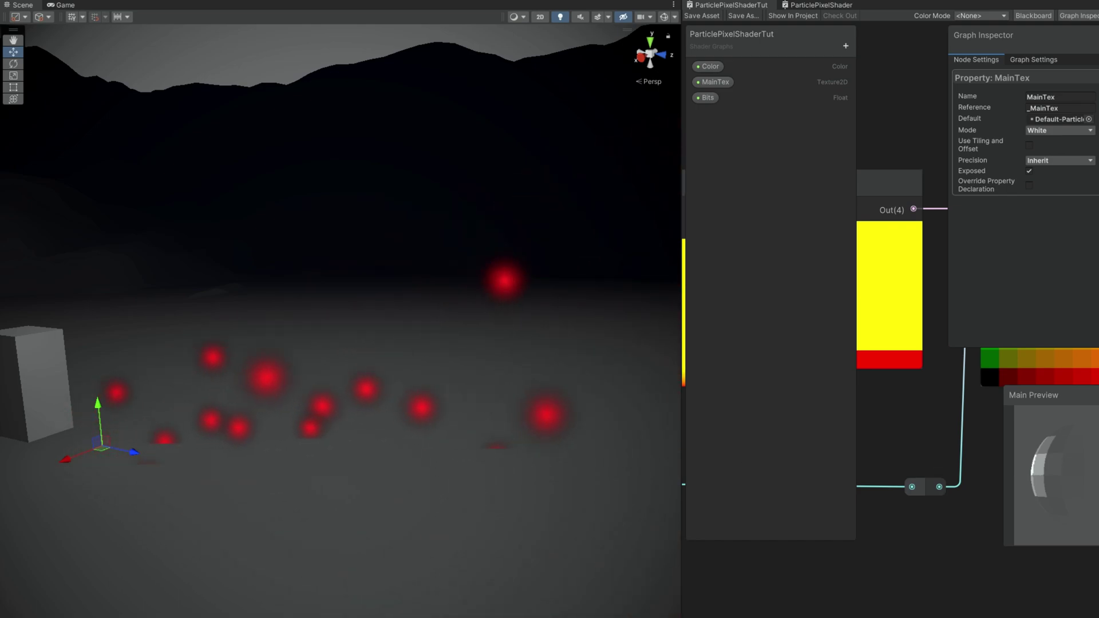
# - Shrink the Scene view back to a thin strip so Shader Graph fills the window
pyautogui.moveTo(682, 558); pyautogui.dragTo(216, 566)
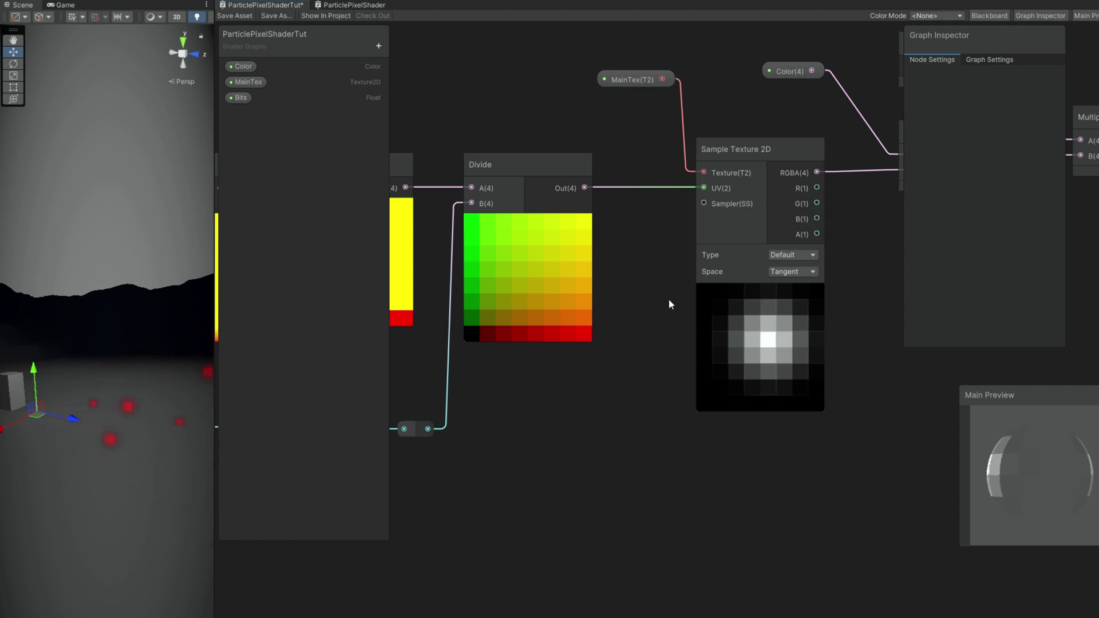
# - Move the UV, Multiply, Floor and Divide nodes left to make room after Divide
pyautogui.scroll(-2, 643, 309)
pyautogui.moveTo(642, 310); pyautogui.dragTo(851, 395, button='middle')
pyautogui.moveTo(822, 446); pyautogui.dragTo(429, 167)
pyautogui.moveTo(788, 223); pyautogui.dragTo(704, 211)
pyautogui.click(704, 206)
pyautogui.moveTo(704, 206); pyautogui.dragTo(630, 199, button='middle')
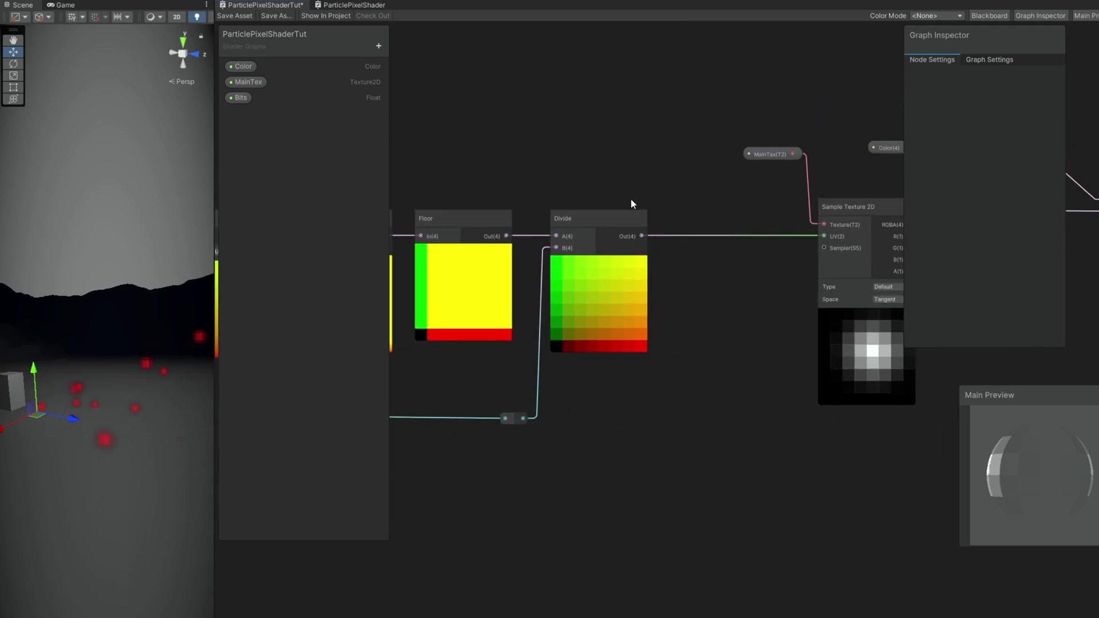
pyautogui.scroll(2, 657, 279)
# - Insert a Tiling And Offset node between Divide and Sample Texture 2D
pyautogui.press('space')
pyautogui.write('tiling')
pyautogui.press('Return')
pyautogui.scroll(1, 658, 280)
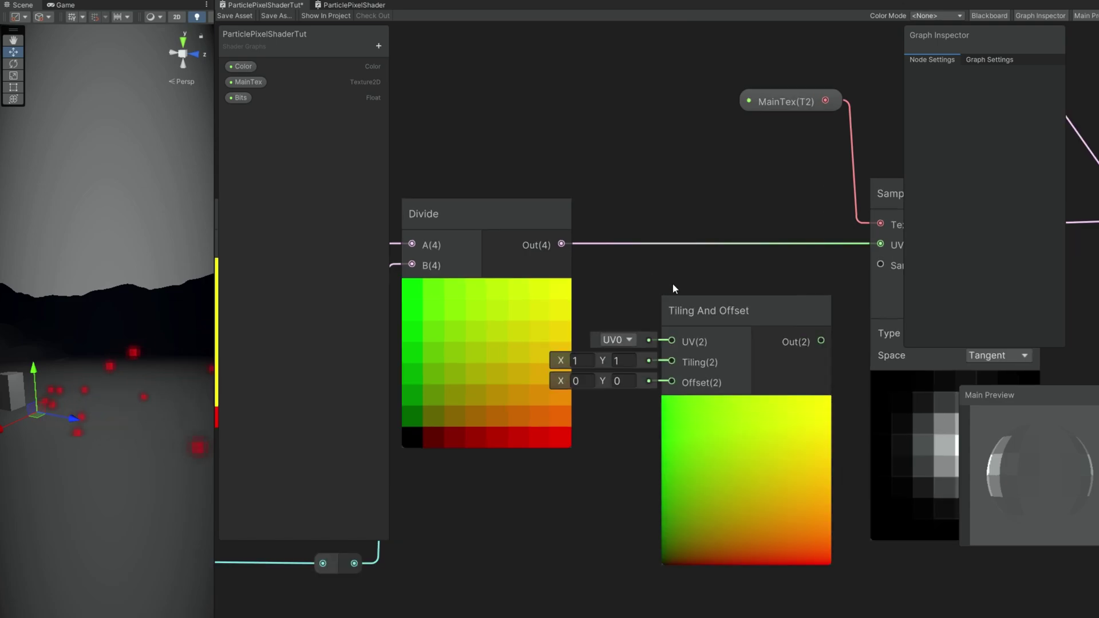
pyautogui.moveTo(679, 293); pyautogui.dragTo(705, 233)
pyautogui.moveTo(560, 244); pyautogui.dragTo(661, 257)
pyautogui.moveTo(814, 249); pyautogui.dragTo(709, 251, button='middle')
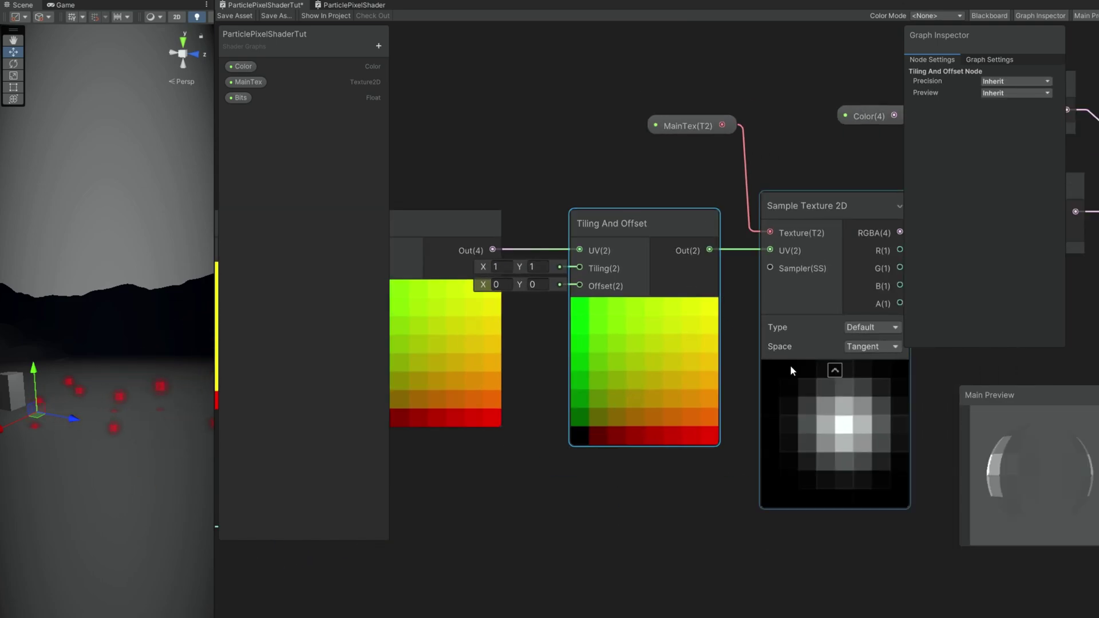
# - Try Tiling And Offset offset values, settling near 0.06 on X and Y
pyautogui.write('05')
pyautogui.click(540, 286)
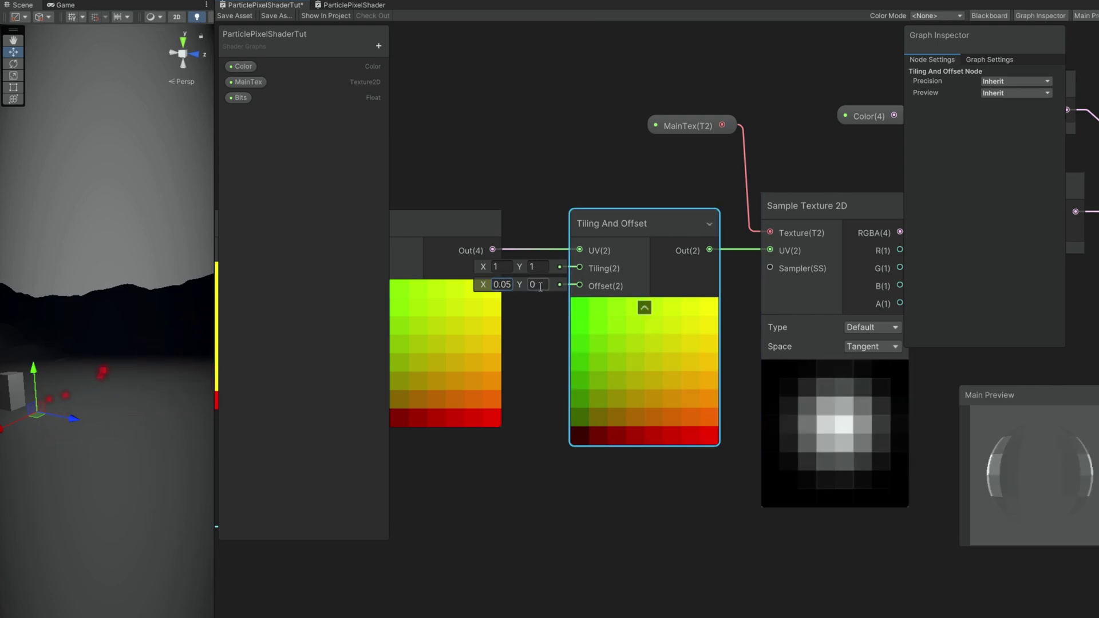
pyautogui.write('.05')
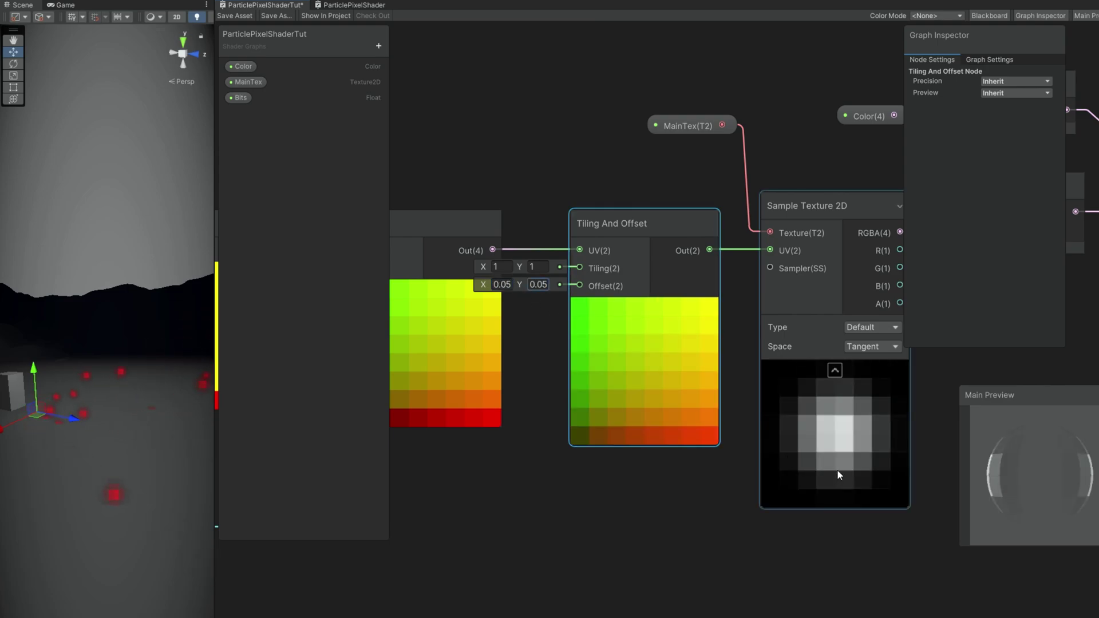
pyautogui.click(241, 98)
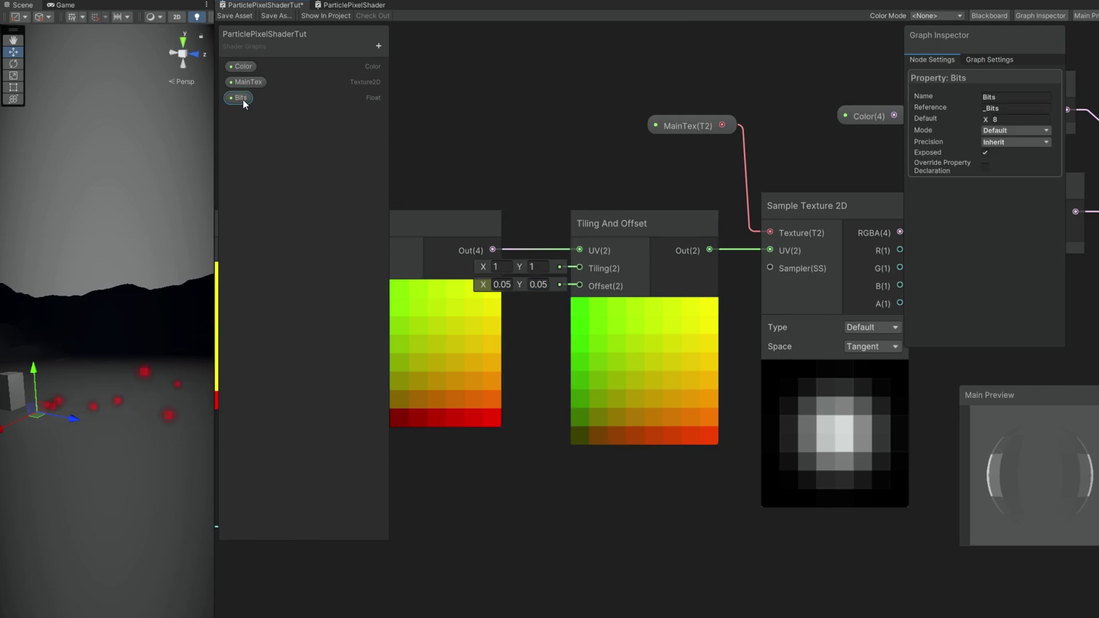
pyautogui.write('4')
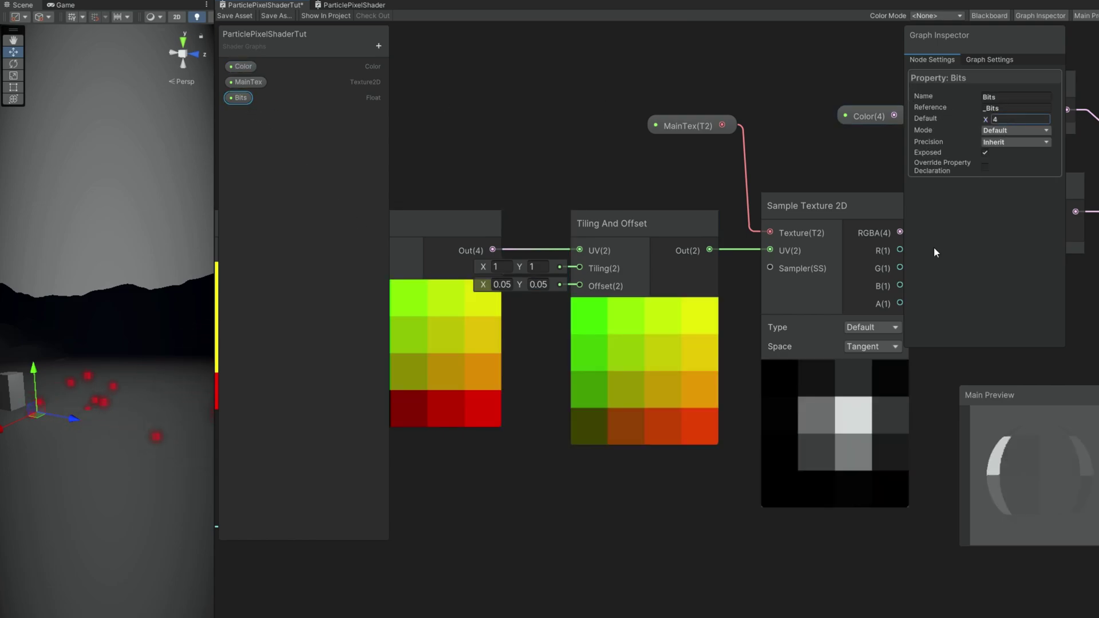
pyautogui.click(504, 286)
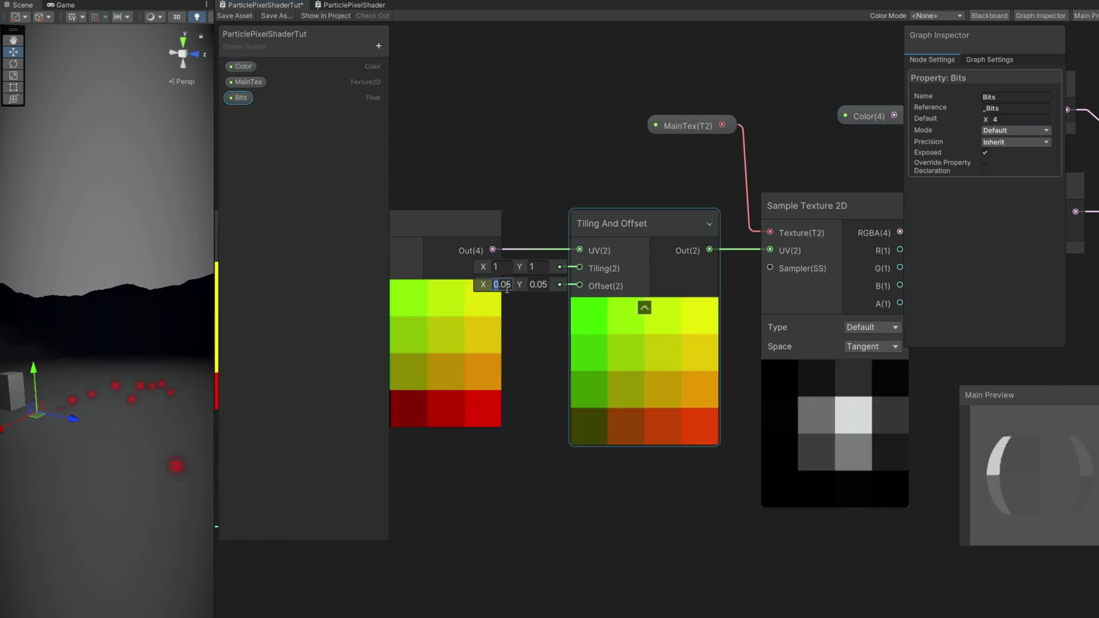
pyautogui.write('0.1')
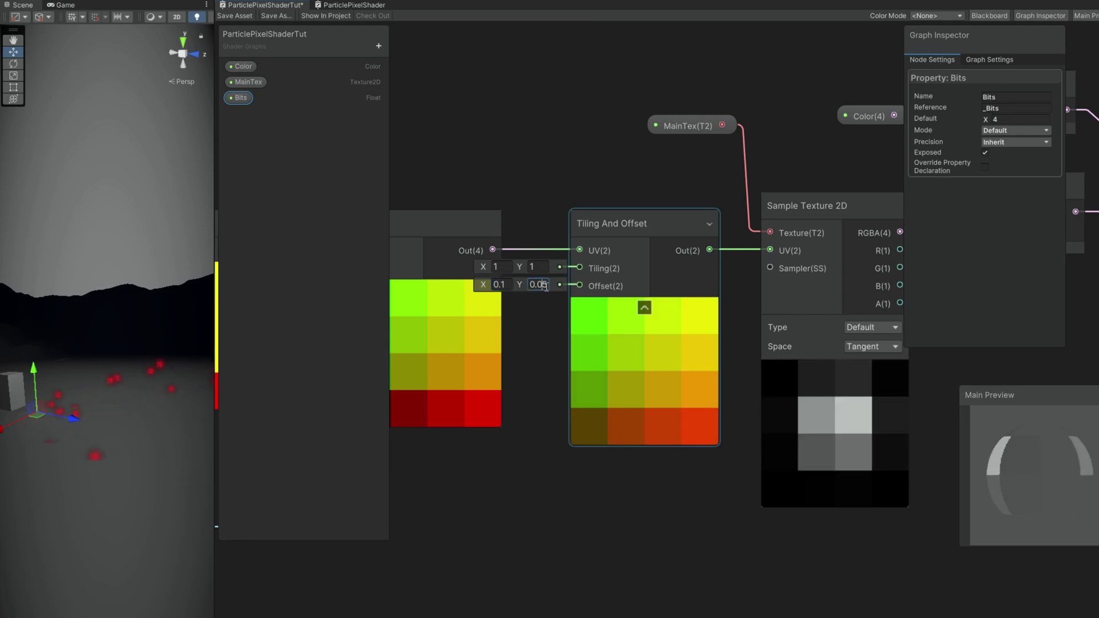
pyautogui.write('0.1')
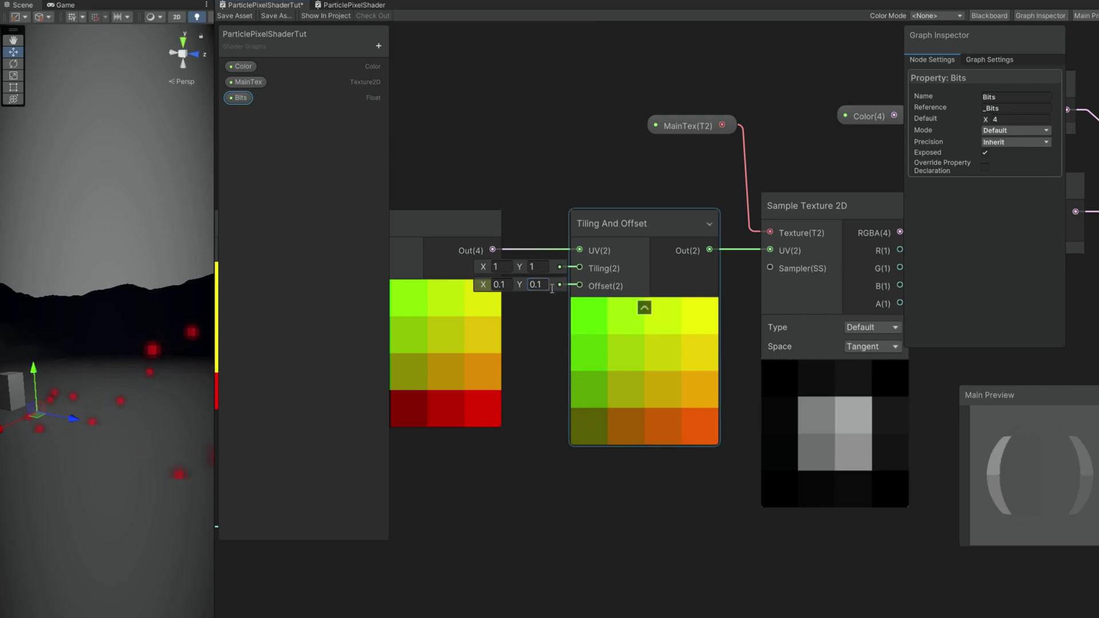
pyautogui.write('2')
pyautogui.click(502, 284)
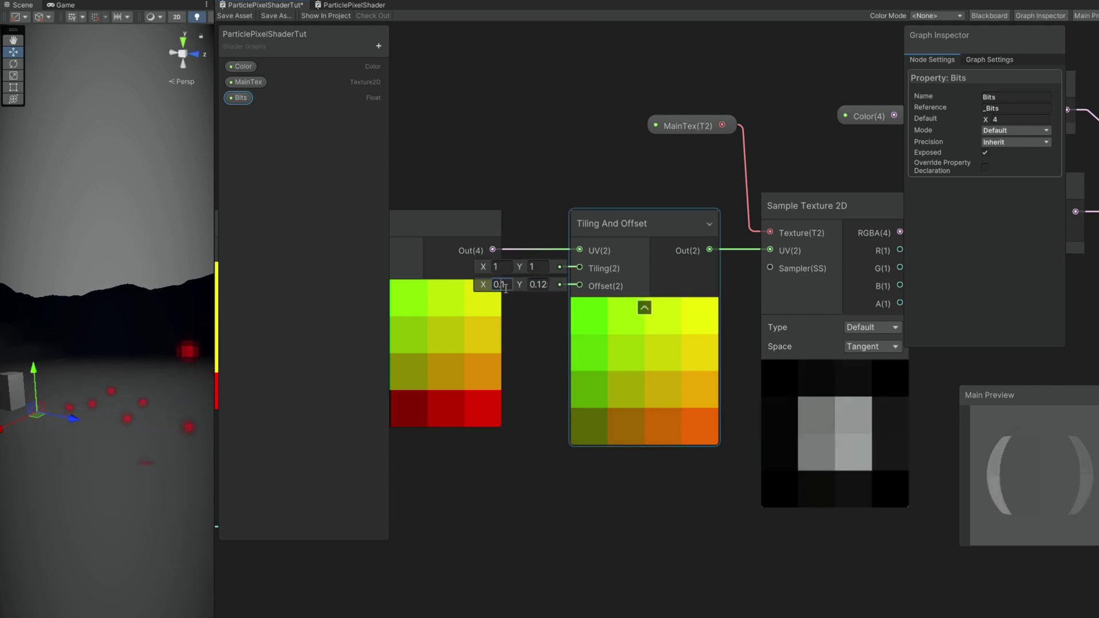
pyautogui.write('25')
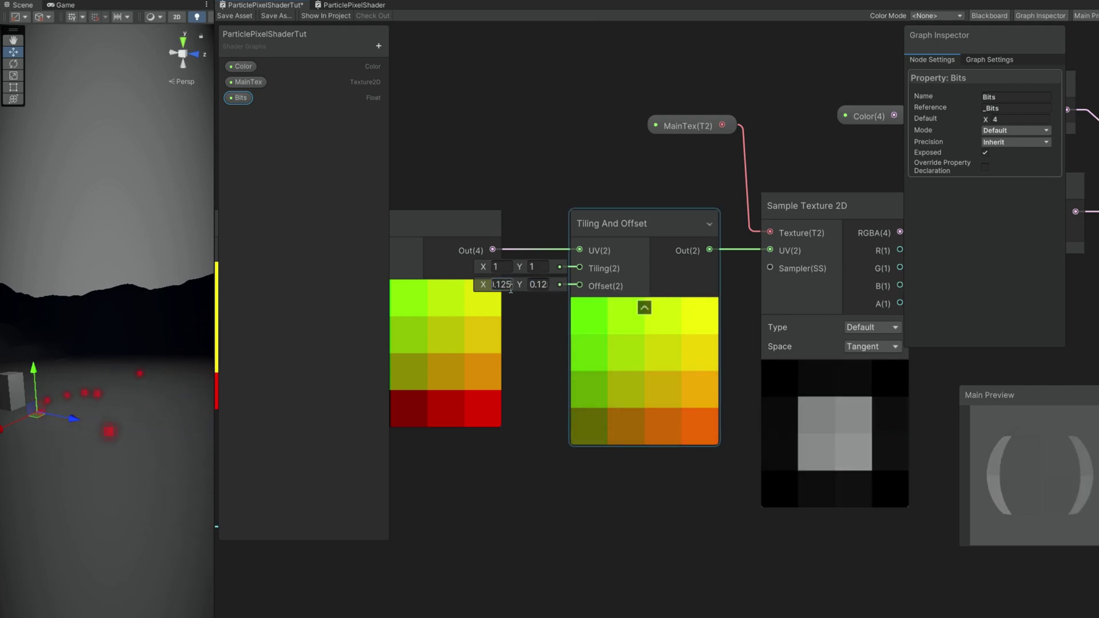
pyautogui.click(439, 395)
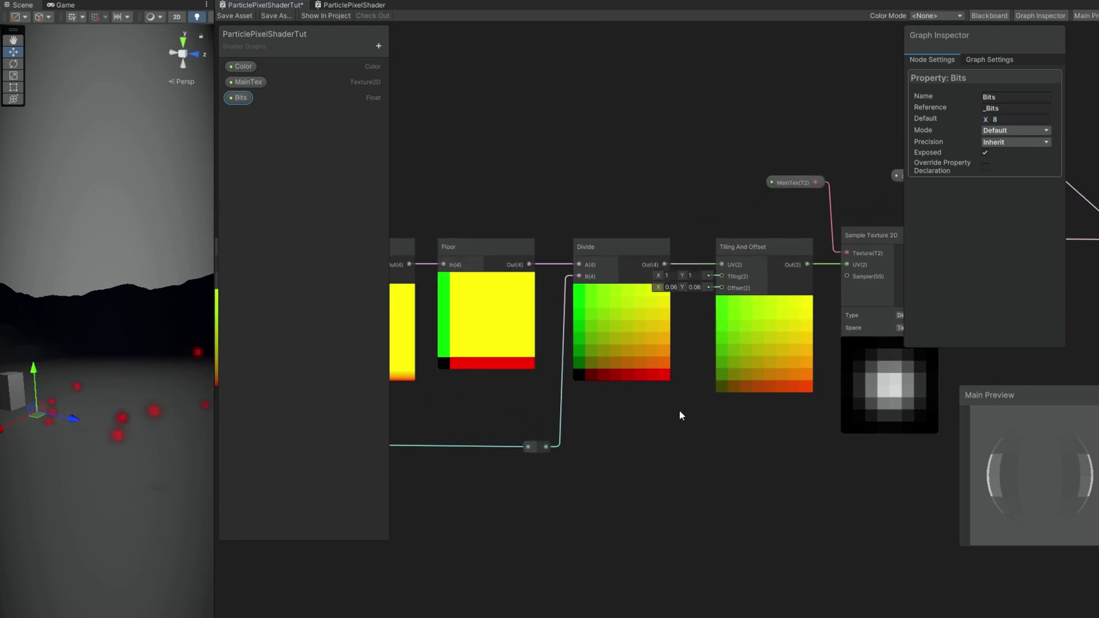
# - Add a second Divide node with Bits as B and 0.45 as A
pyautogui.moveTo(394, 454); pyautogui.dragTo(591, 397, button='middle')
pyautogui.scroll(2, 497, 389)
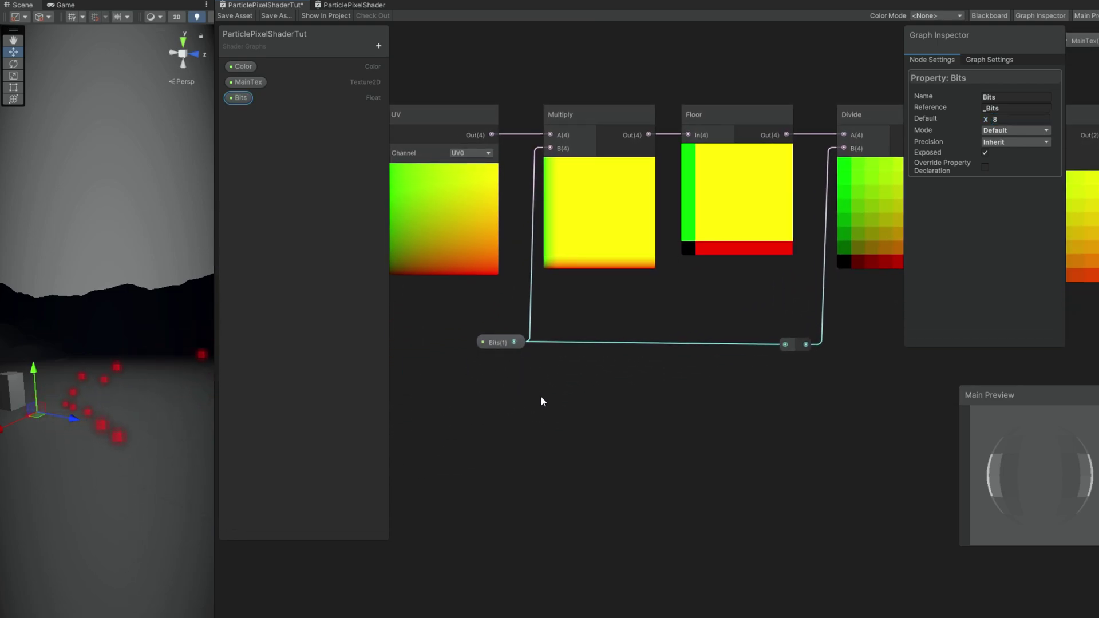
pyautogui.click(542, 397)
pyautogui.press('space')
pyautogui.write('dvi')
pyautogui.press('BackSpace')
pyautogui.press('BackSpace')
pyautogui.write('ivide')
pyautogui.press('Return')
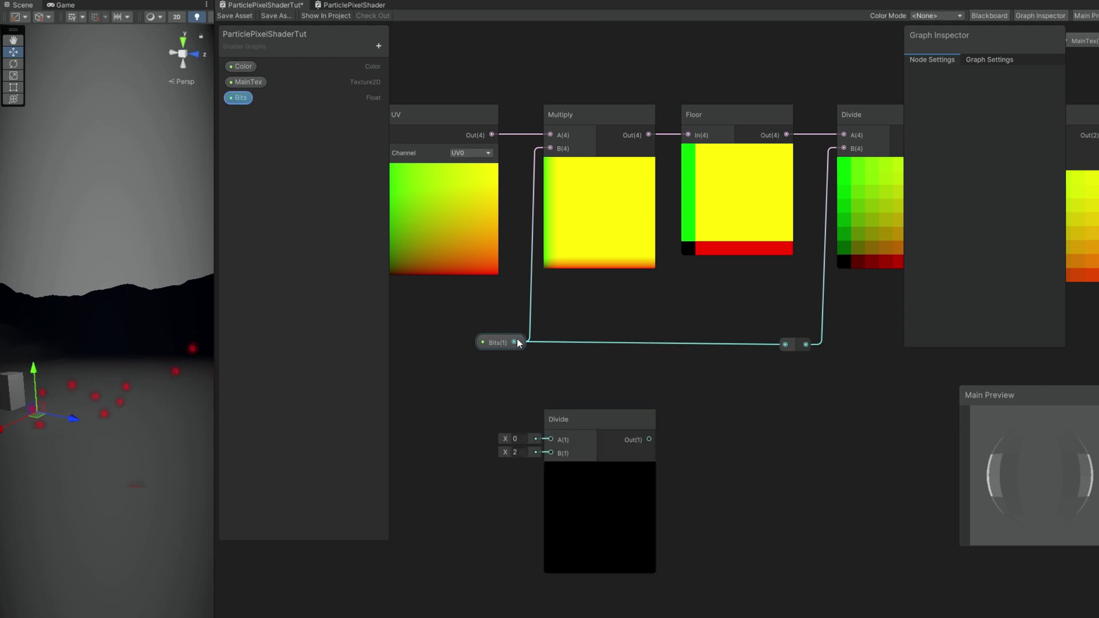
pyautogui.moveTo(514, 342); pyautogui.dragTo(550, 453)
pyautogui.scroll(2, 531, 448)
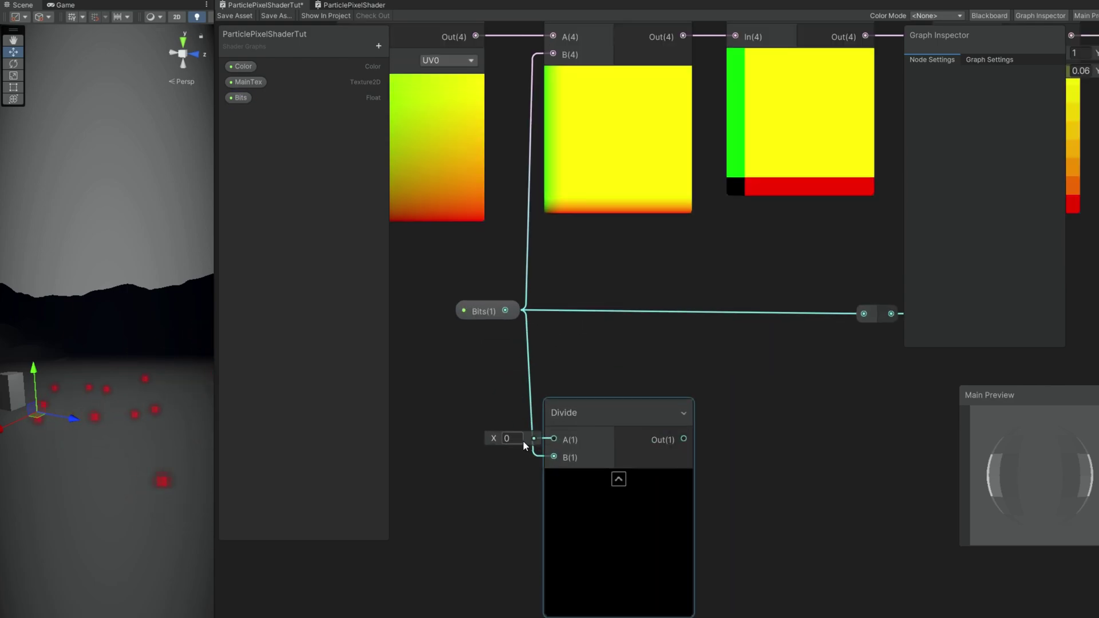
pyautogui.write('0.4')
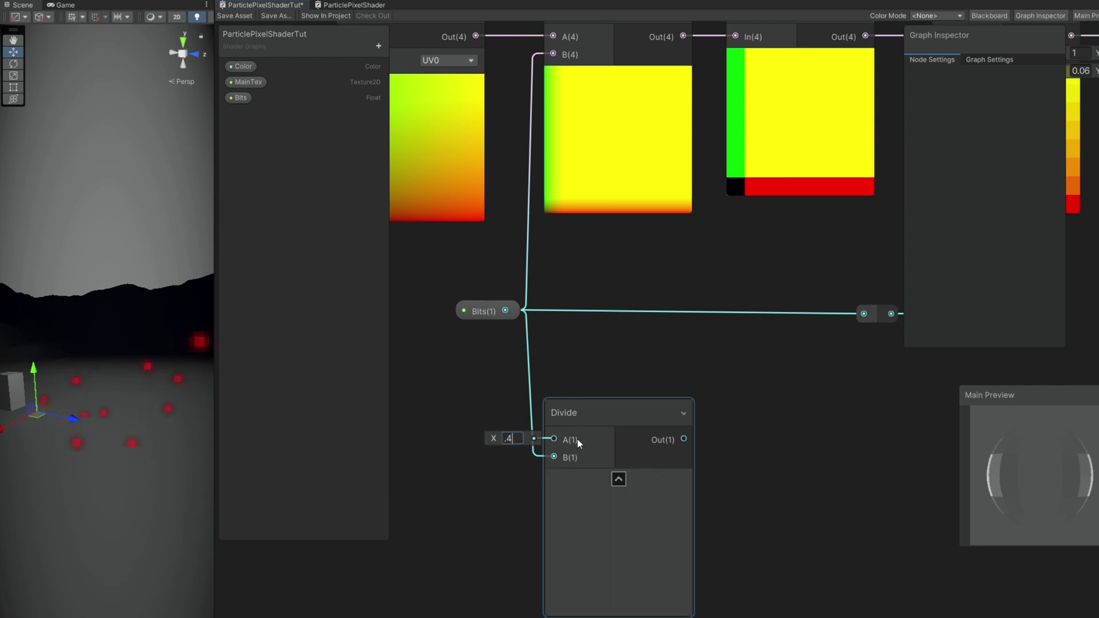
pyautogui.scroll(-3, 753, 441)
# - Feed that Divide result into Tiling And Offset's Offset, tidied with a reroute point
pyautogui.moveTo(655, 453); pyautogui.dragTo(691, 217)
pyautogui.moveTo(946, 43); pyautogui.dragTo(997, 43)
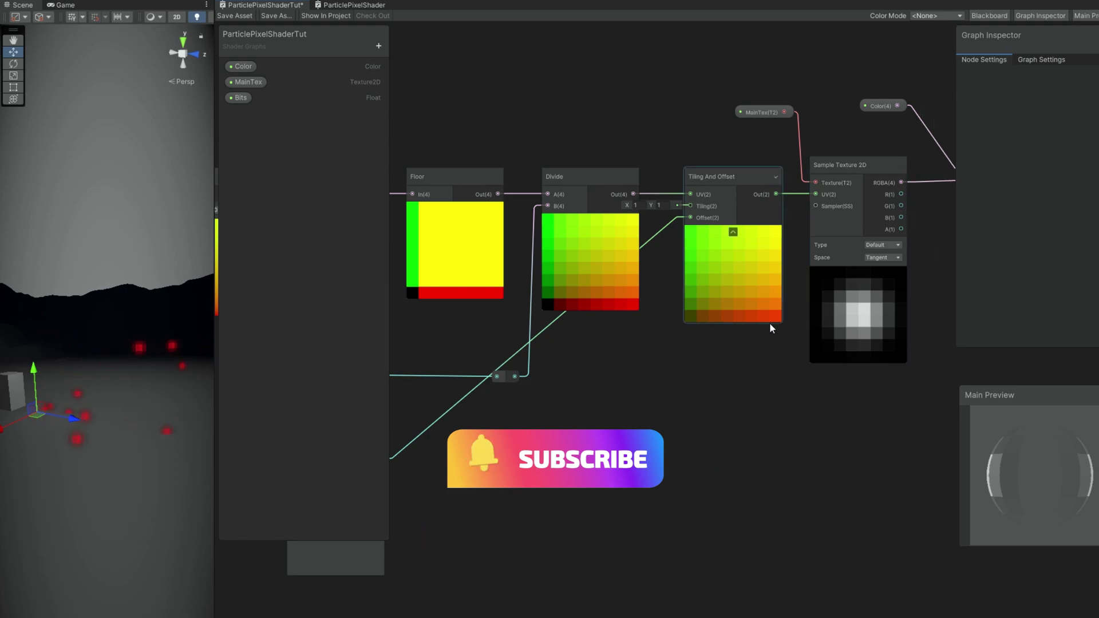
pyautogui.doubleClick(651, 458)
pyautogui.scroll(4, 887, 312)
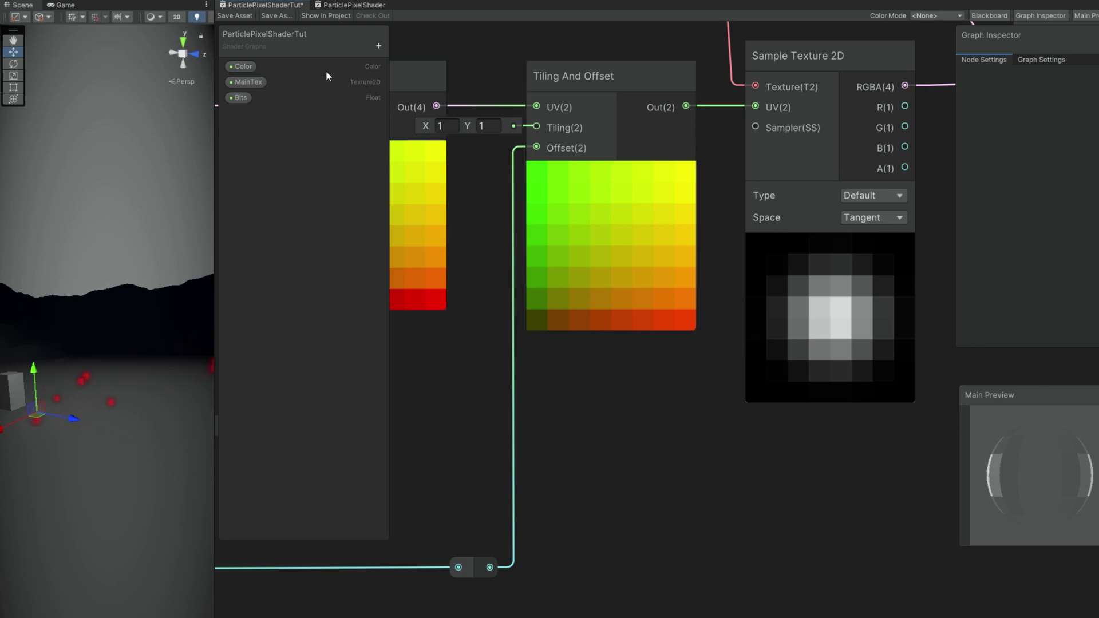
# - Confirm the 0.45 divide value and set the Bits default to 32 in the Graph Inspector
pyautogui.click(241, 98)
pyautogui.click(1065, 118)
pyautogui.write('4')
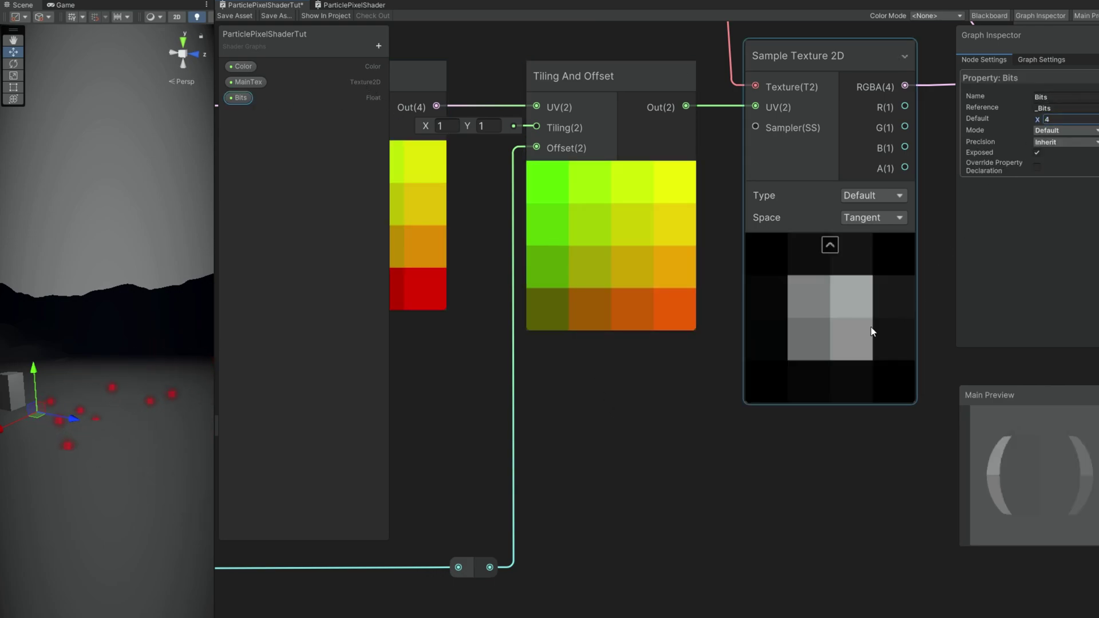
pyautogui.scroll(-4, 813, 378)
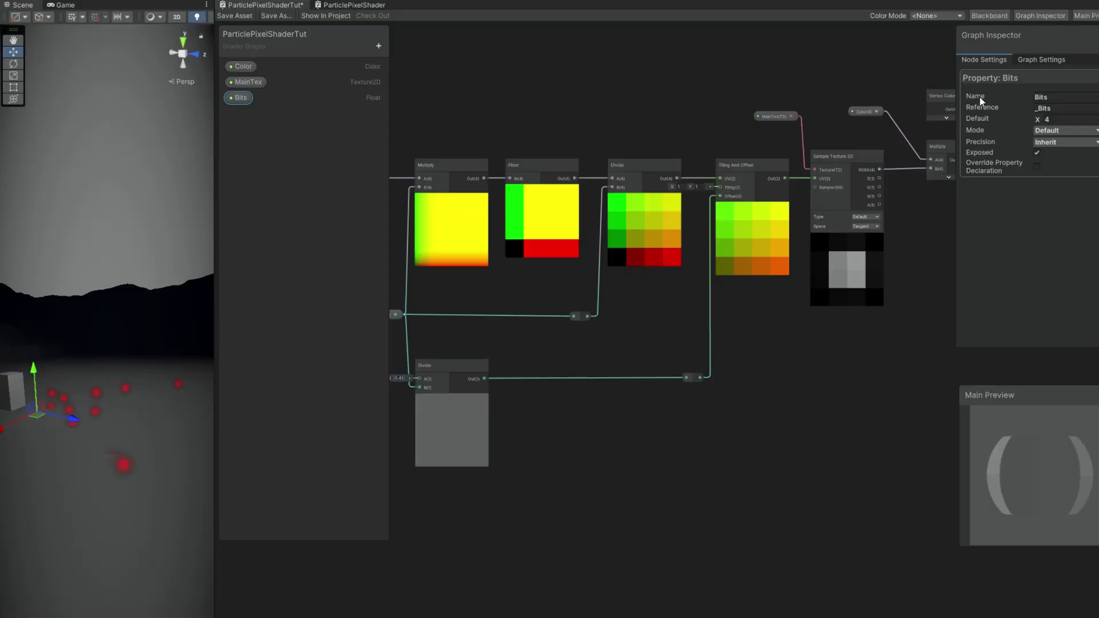
pyautogui.write('8')
pyautogui.scroll(5, 845, 277)
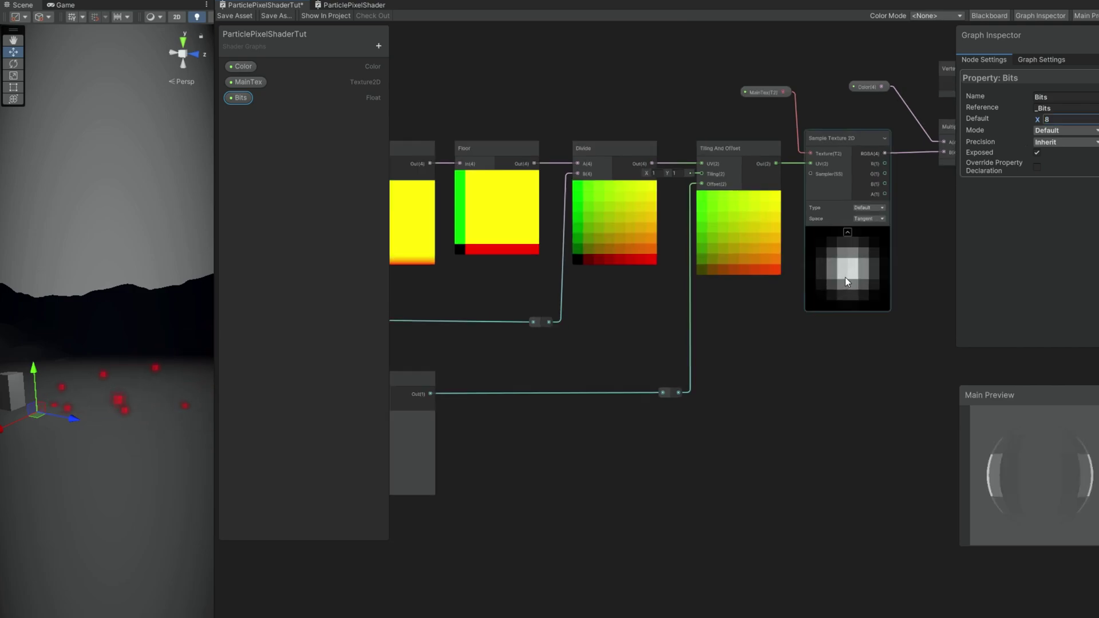
pyautogui.scroll(-2, 864, 451)
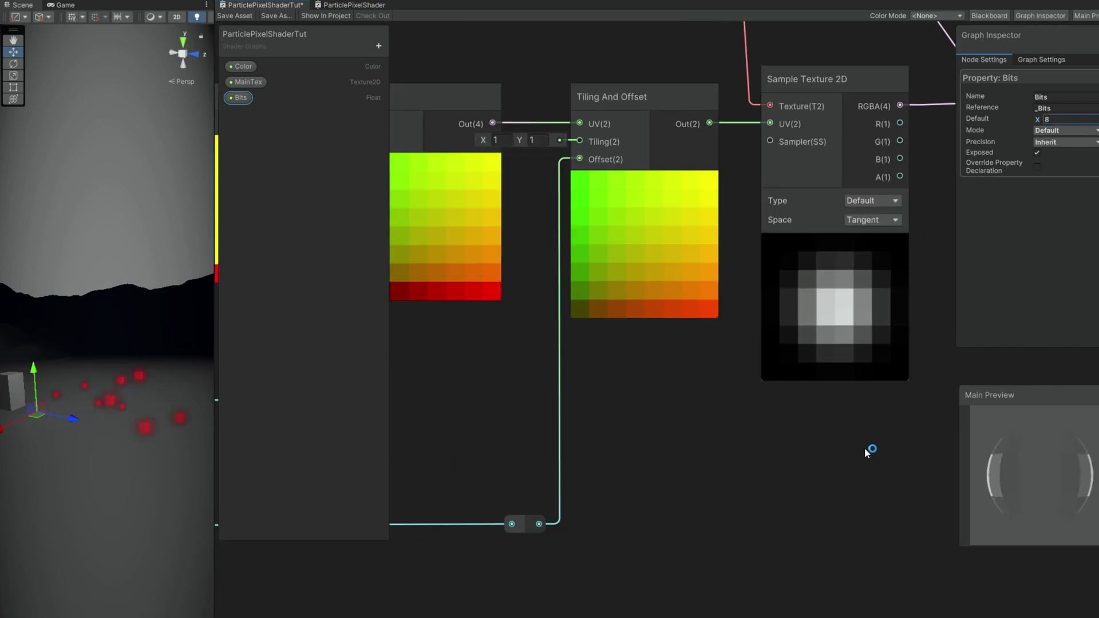
pyautogui.scroll(-2, 863, 445)
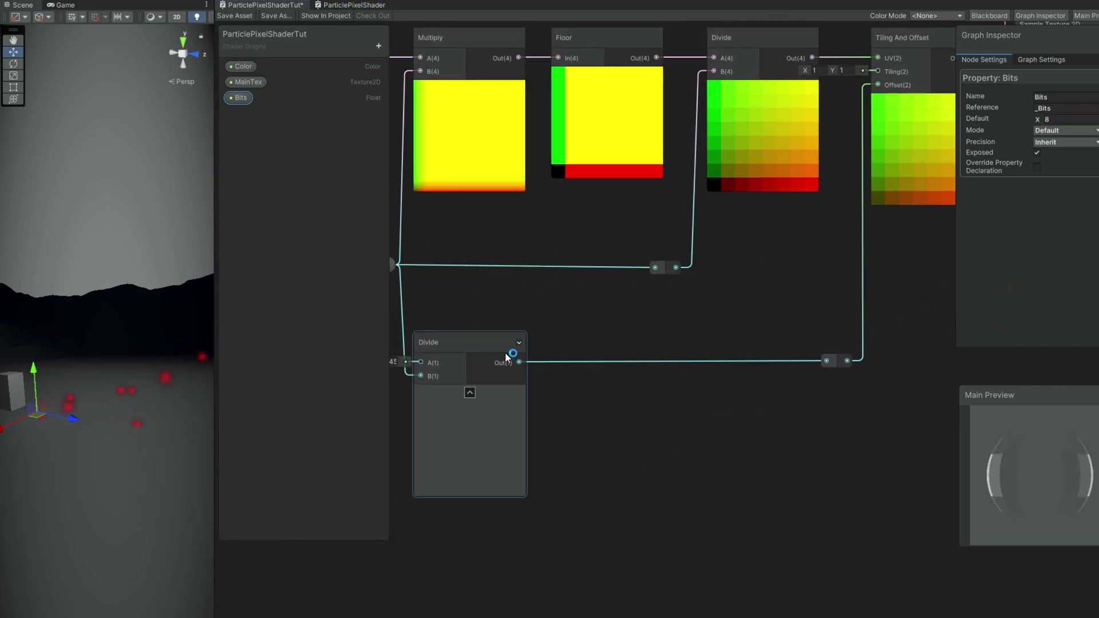
pyautogui.scroll(4, 511, 351)
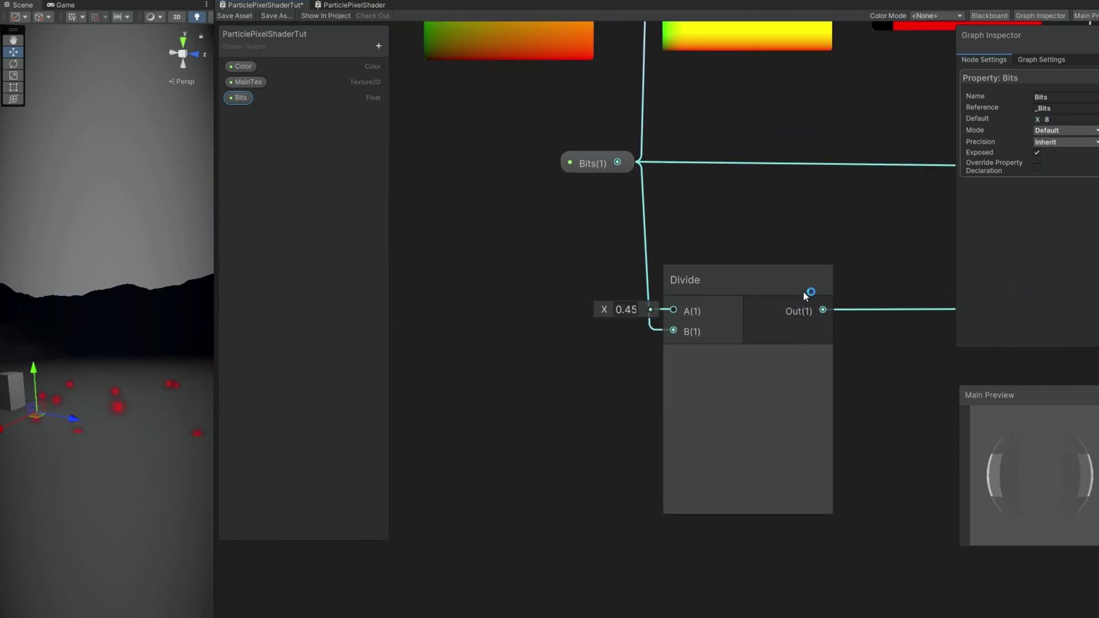
pyautogui.click(650, 368)
pyautogui.scroll(-2, 647, 356)
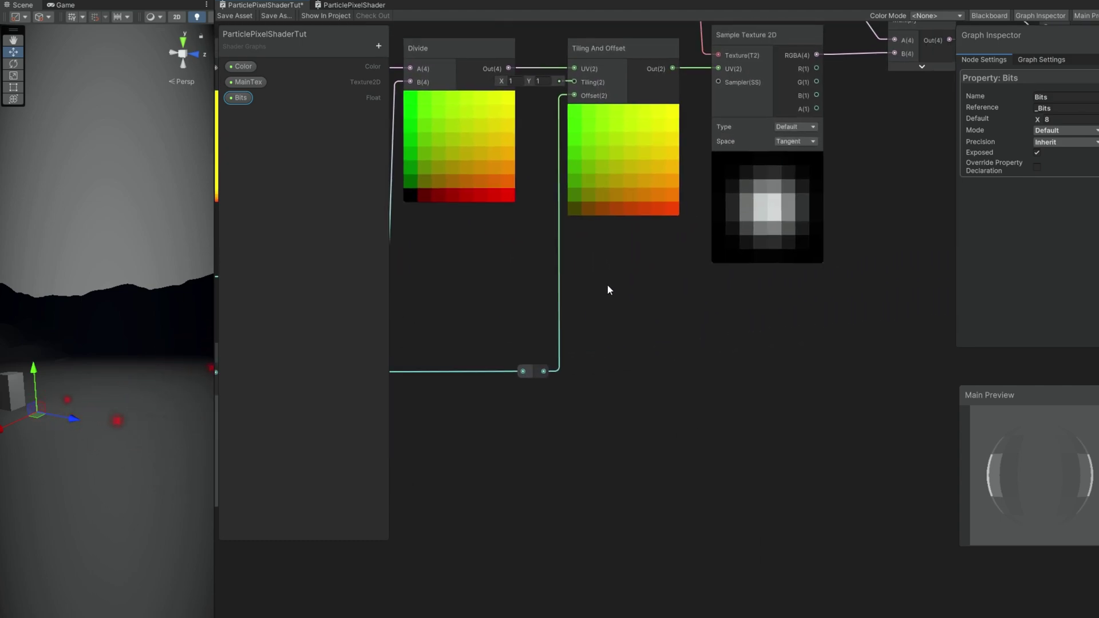
pyautogui.doubleClick(1068, 124)
pyautogui.write('16')
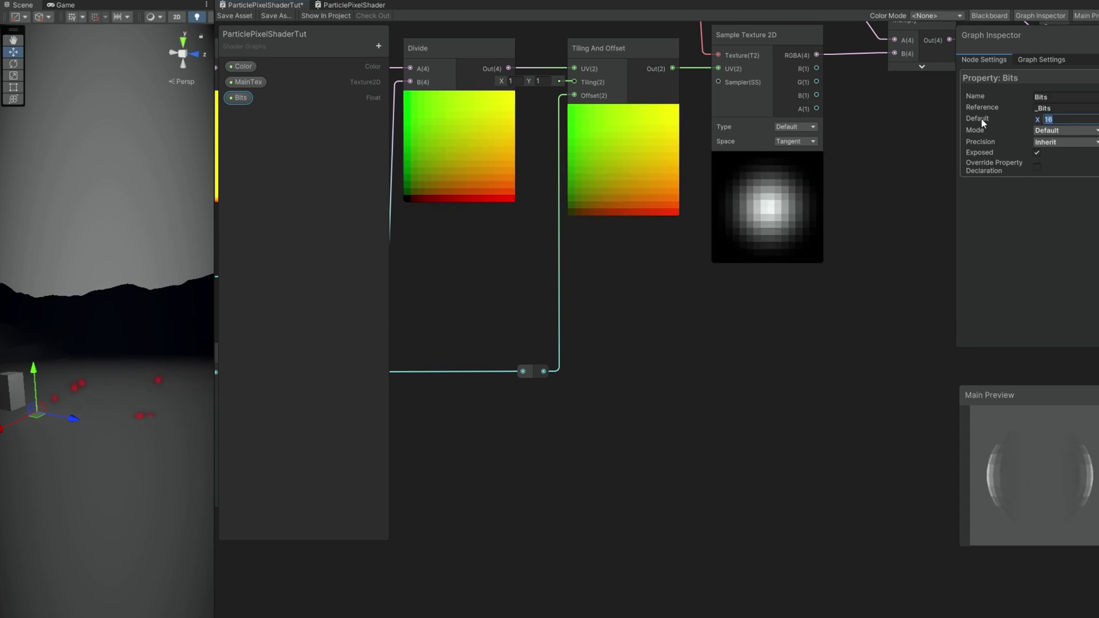
pyautogui.write('32')
pyautogui.scroll(3, 814, 212)
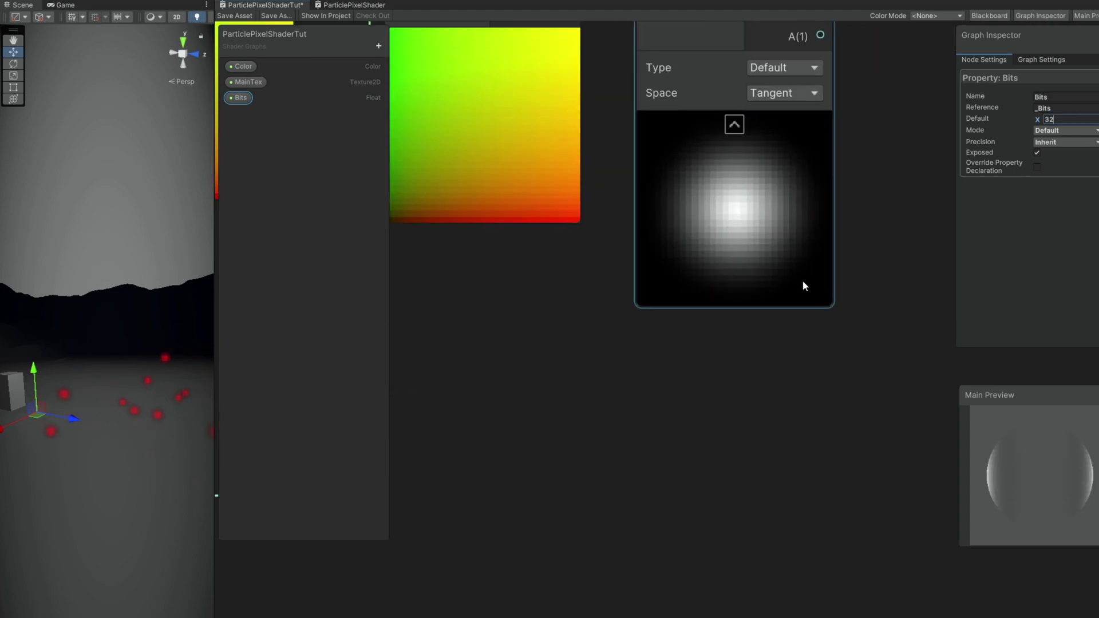
pyautogui.scroll(-3, 804, 286)
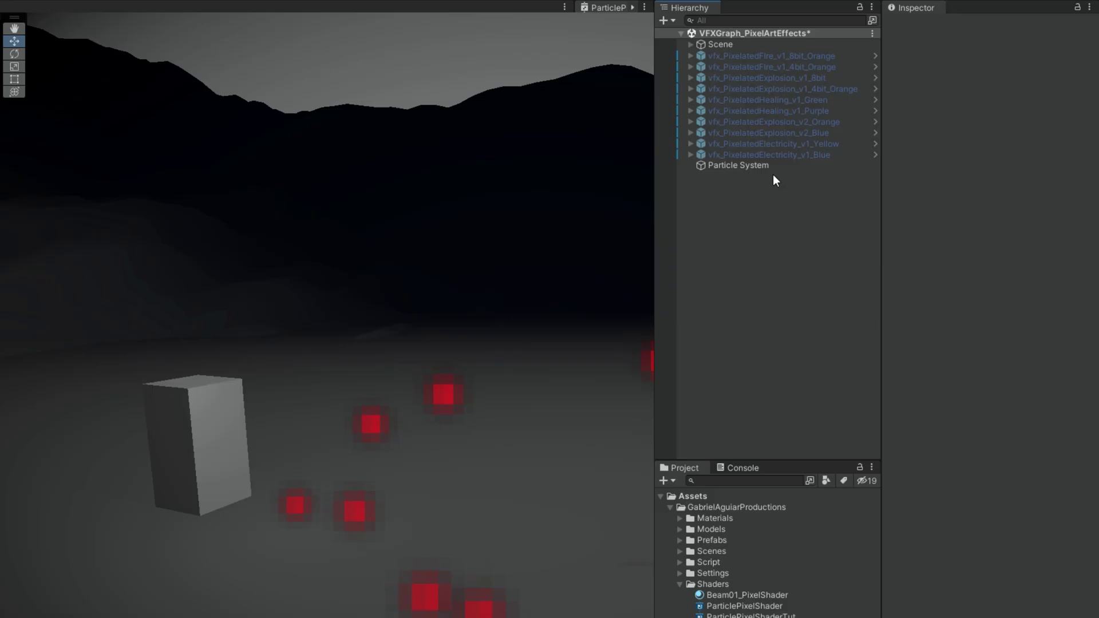
# - Rotate the Particle System to X -90 and randomize Start Lifetime between 0.5 and 1.5
pyautogui.click(739, 166)
pyautogui.click(993, 92)
pyautogui.write('-90')
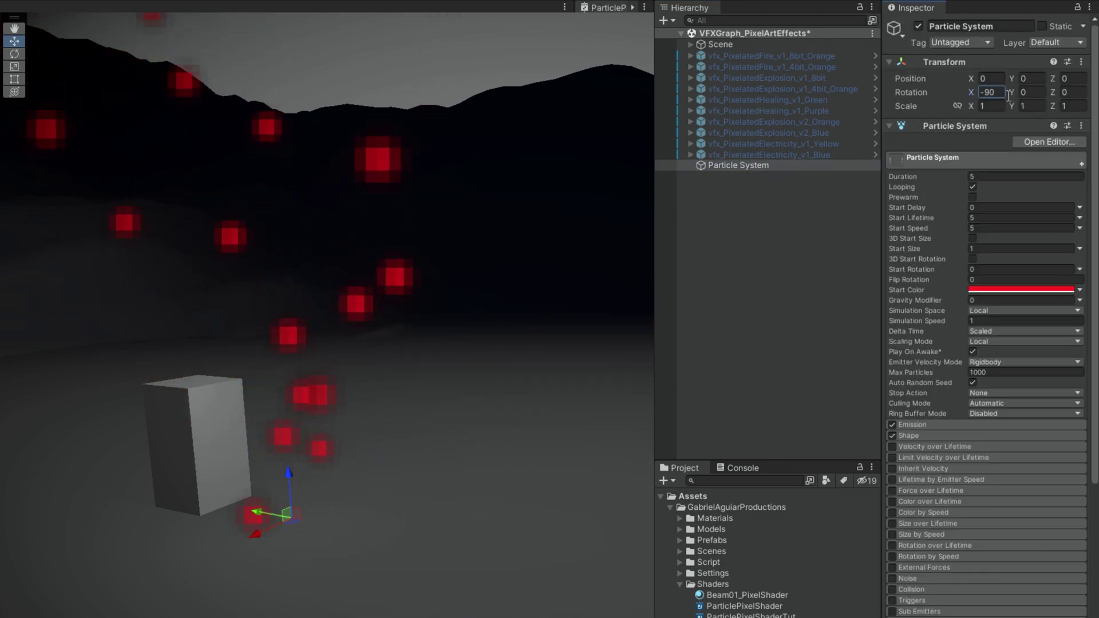
pyautogui.click(1080, 217)
pyautogui.click(984, 255)
pyautogui.click(1003, 222)
pyautogui.write('0.5')
pyautogui.press('Tab')
pyautogui.write('1.5')
pyautogui.press('Return')
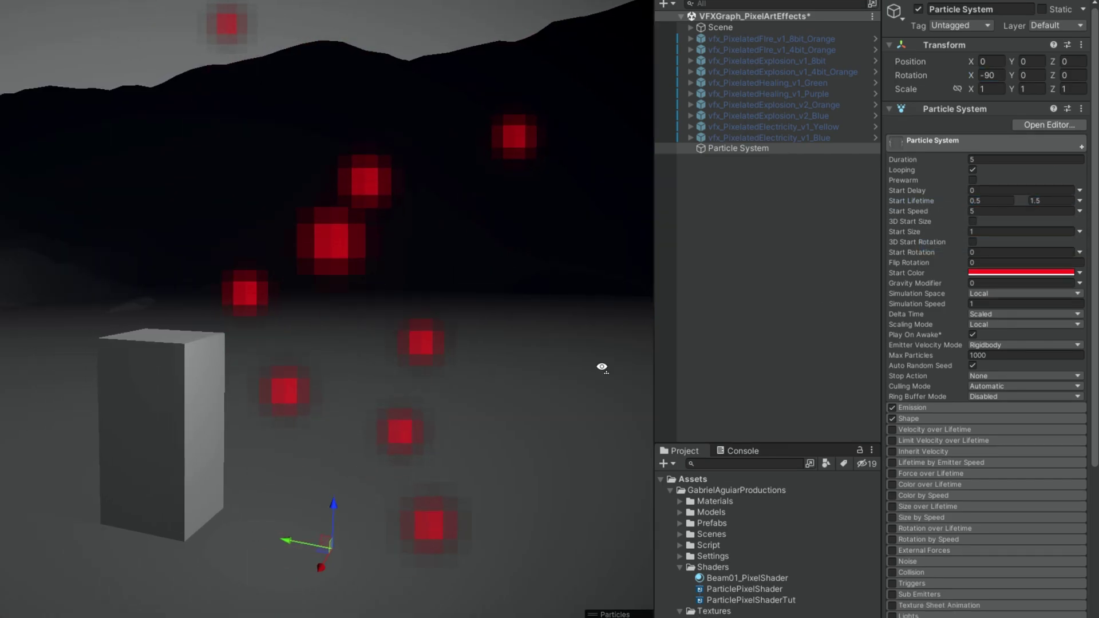
# - Randomize Start Speed between 0.3 and 0.7 and Start Size between 0.5 and 1
pyautogui.click(1080, 210)
pyautogui.click(1002, 254)
pyautogui.click(990, 211)
pyautogui.write('0.3')
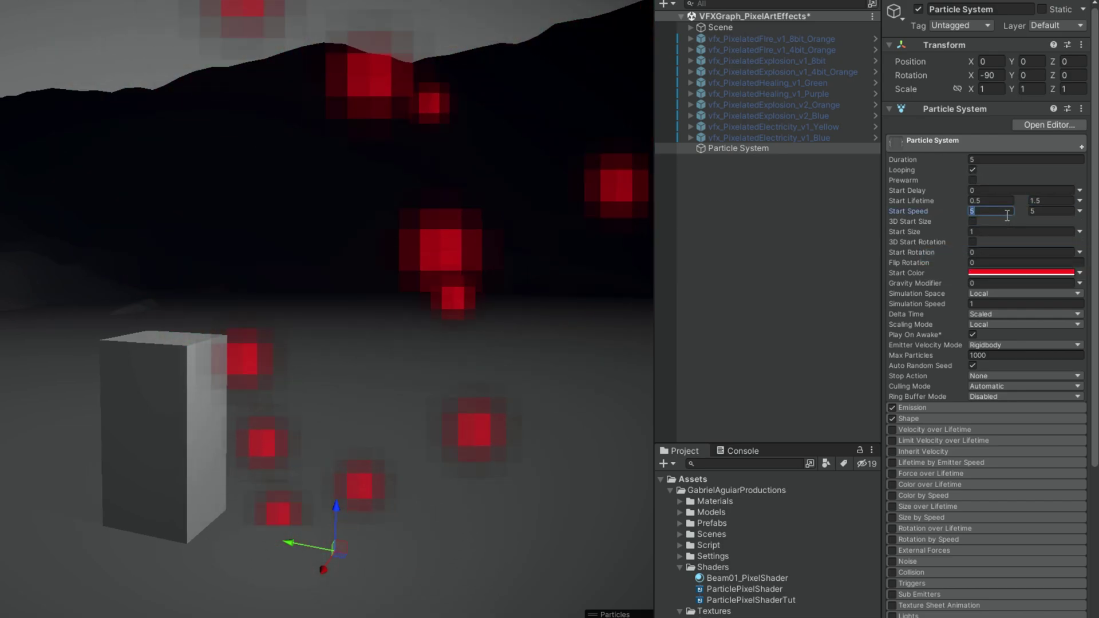
pyautogui.click(1051, 214)
pyautogui.write('7')
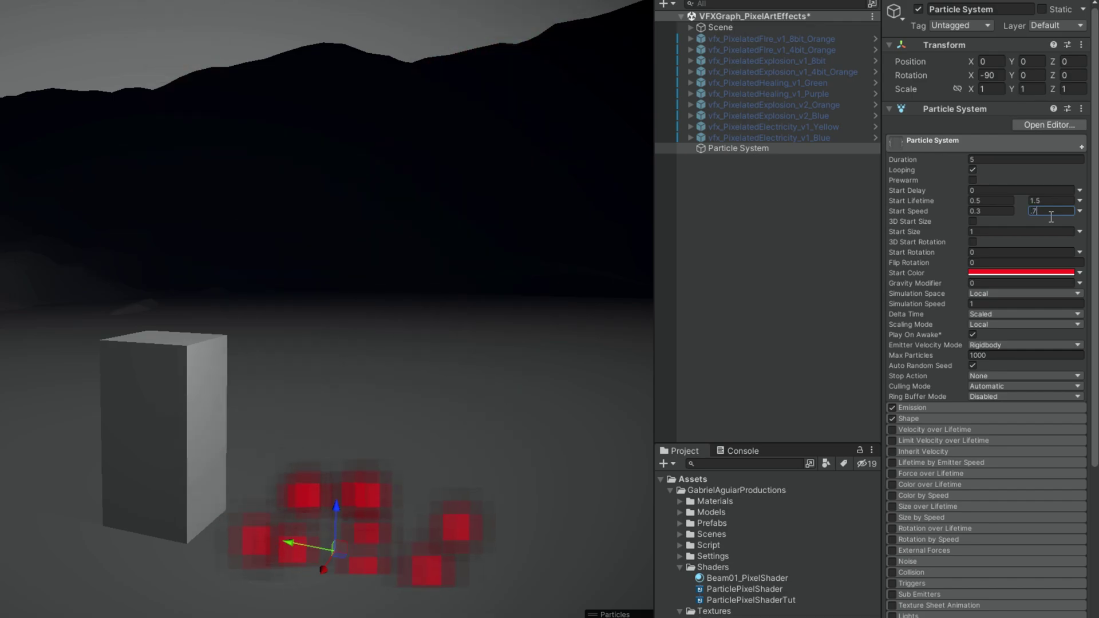
pyautogui.click(1078, 231)
pyautogui.click(991, 273)
pyautogui.click(1002, 232)
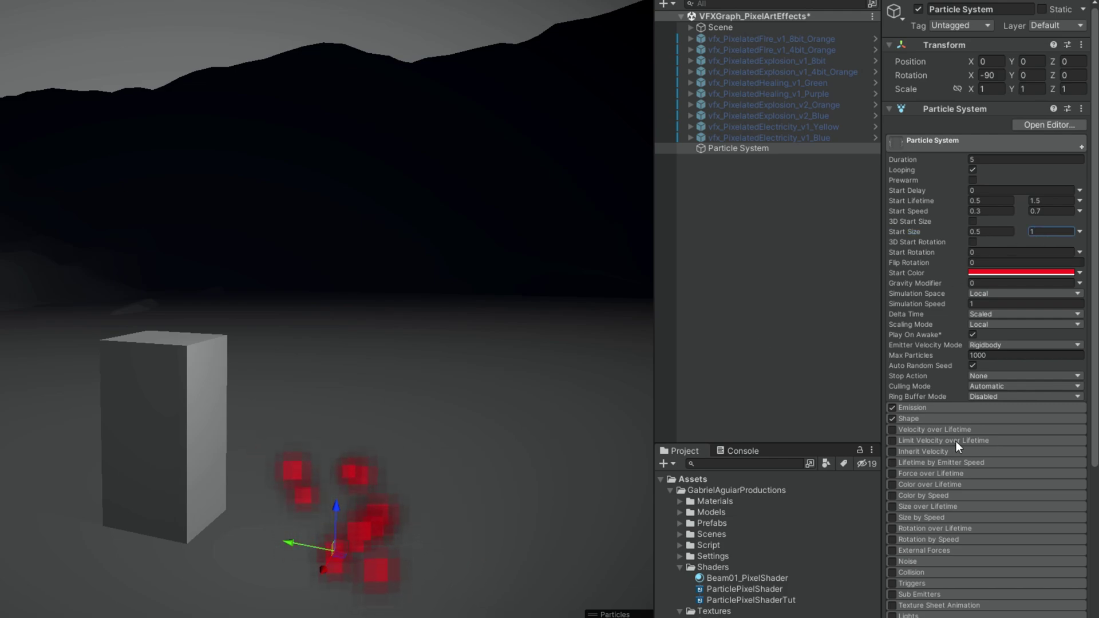
# - Set Emission Rate over Time to 30 and Start Color to white
pyautogui.click(959, 408)
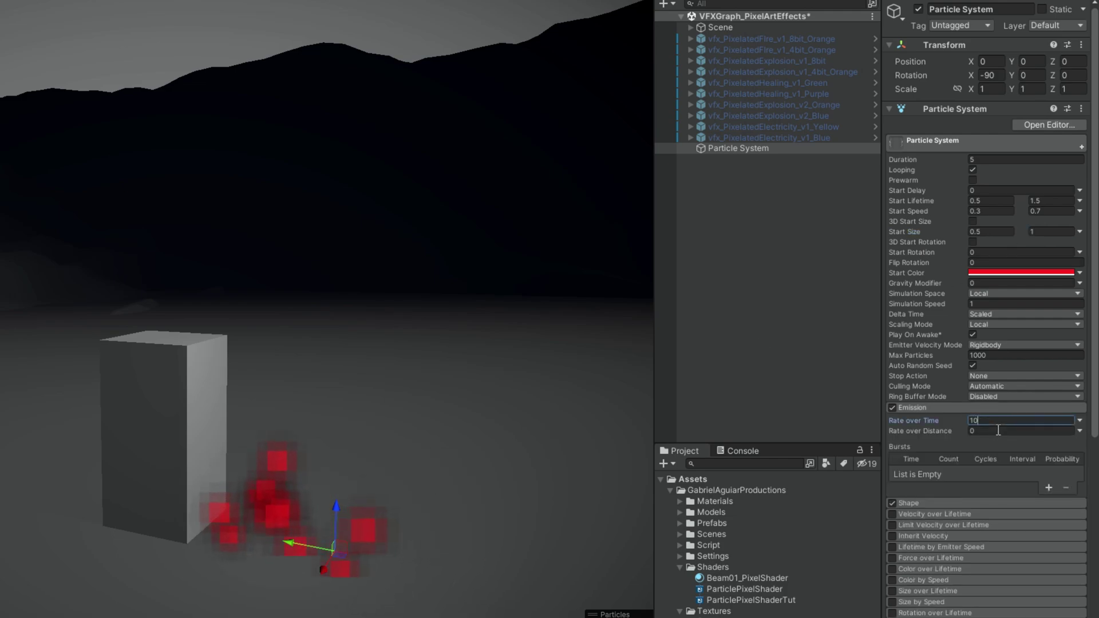
pyautogui.write('30')
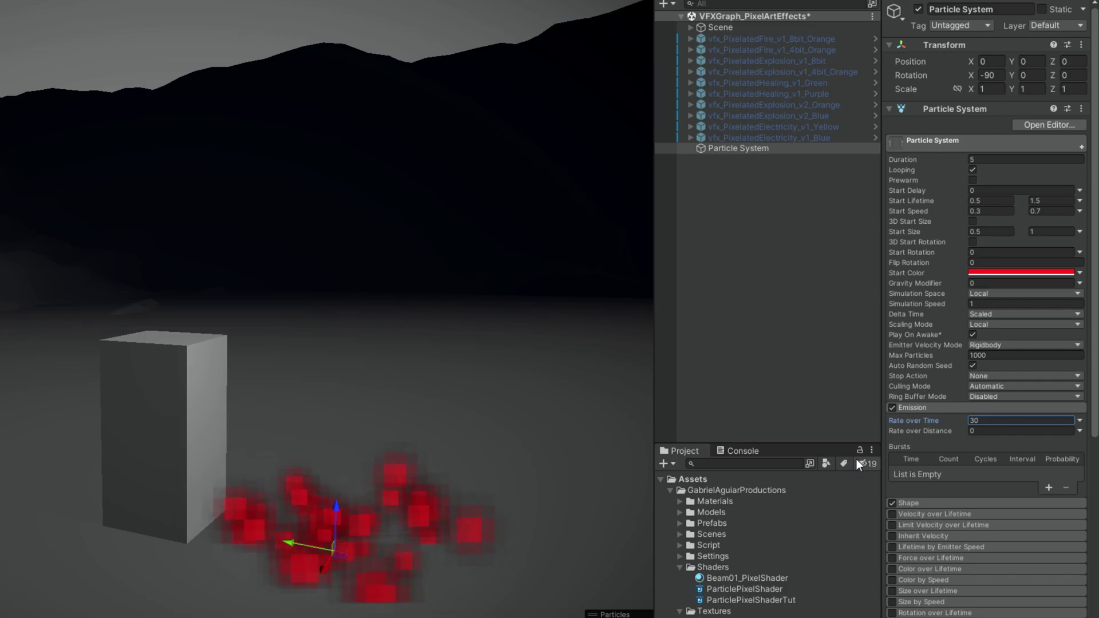
pyautogui.click(991, 272)
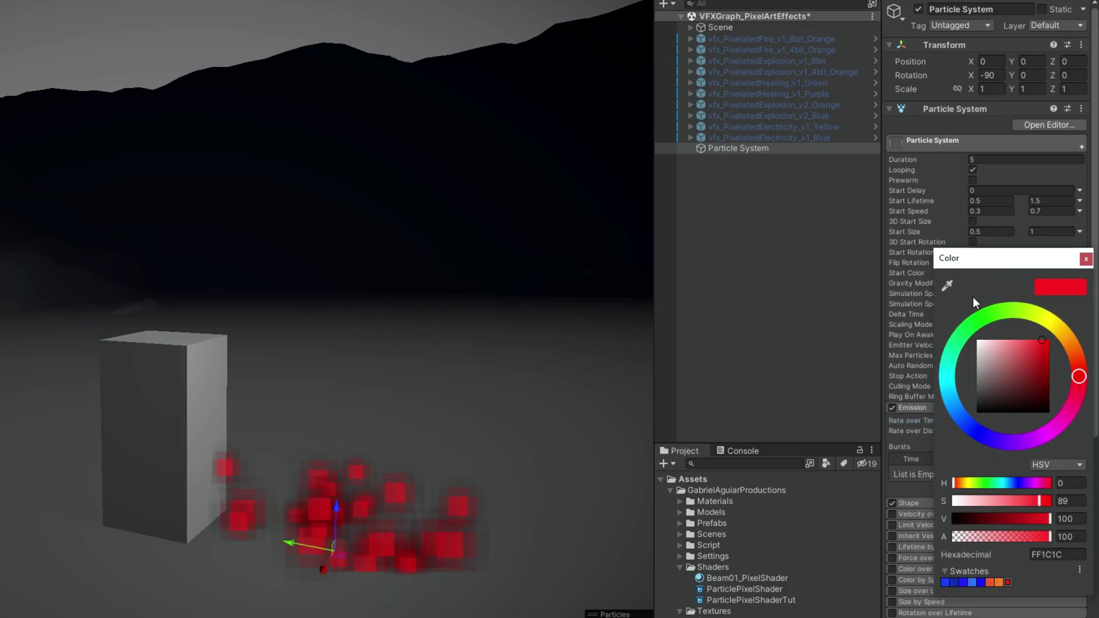
pyautogui.moveTo(978, 342); pyautogui.dragTo(936, 314)
pyautogui.click(1085, 259)
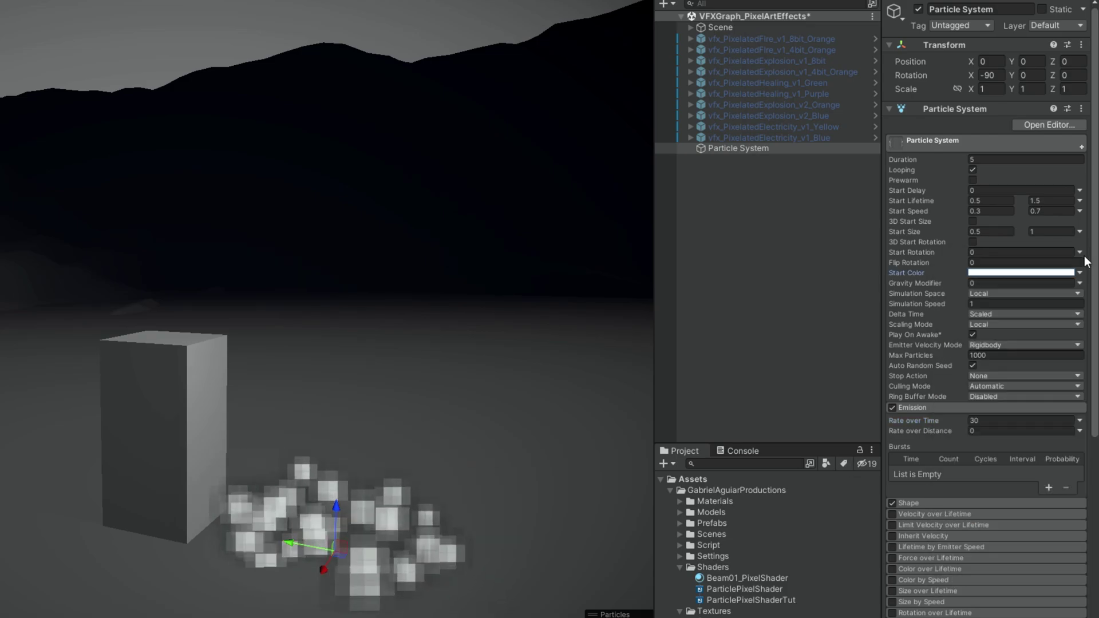
# - Randomize Start Rotation between 360 and -360
pyautogui.click(1080, 253)
pyautogui.click(1064, 293)
pyautogui.click(990, 252)
pyautogui.write('360')
pyautogui.click(1040, 248)
pyautogui.write('-360')
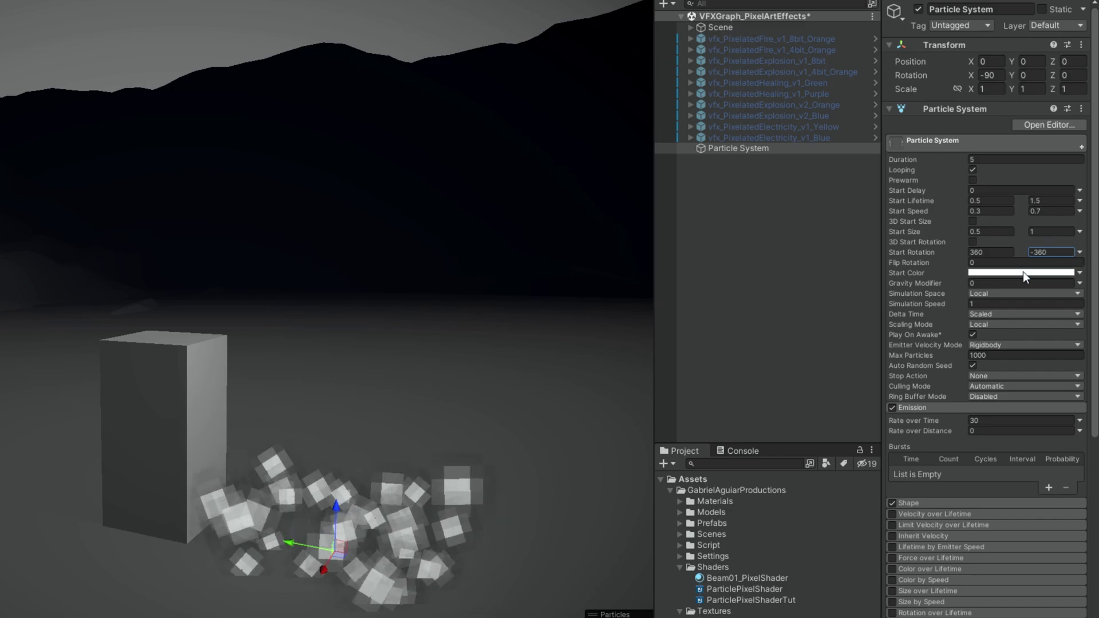
pyautogui.scroll(-5, 985, 438)
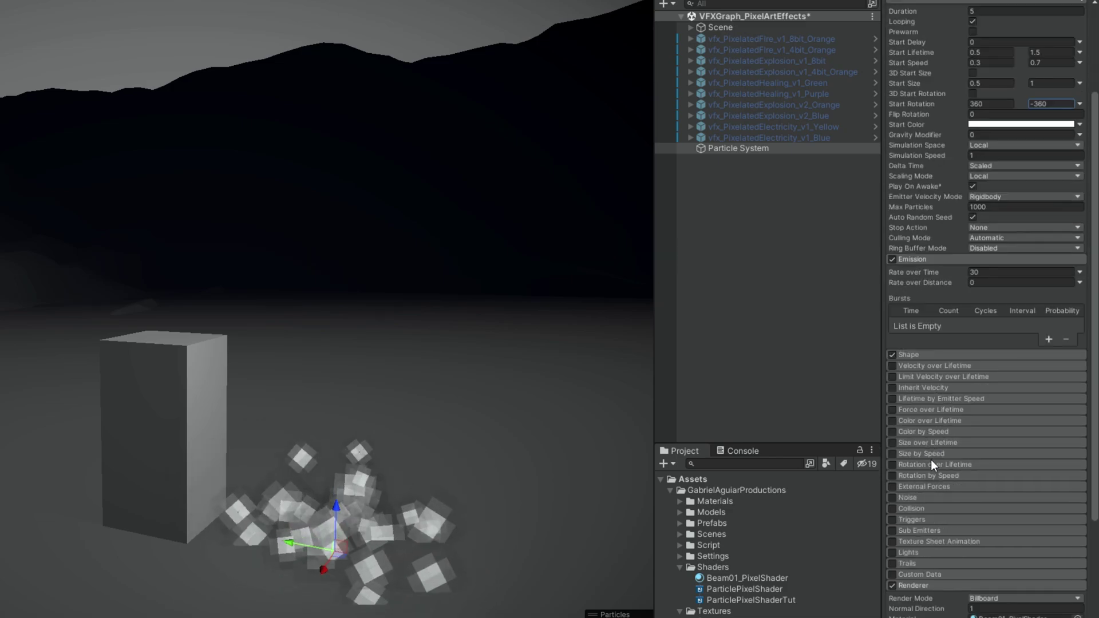
# - Enable Color over Lifetime and set its gradient to run from orange to black
pyautogui.click(892, 422)
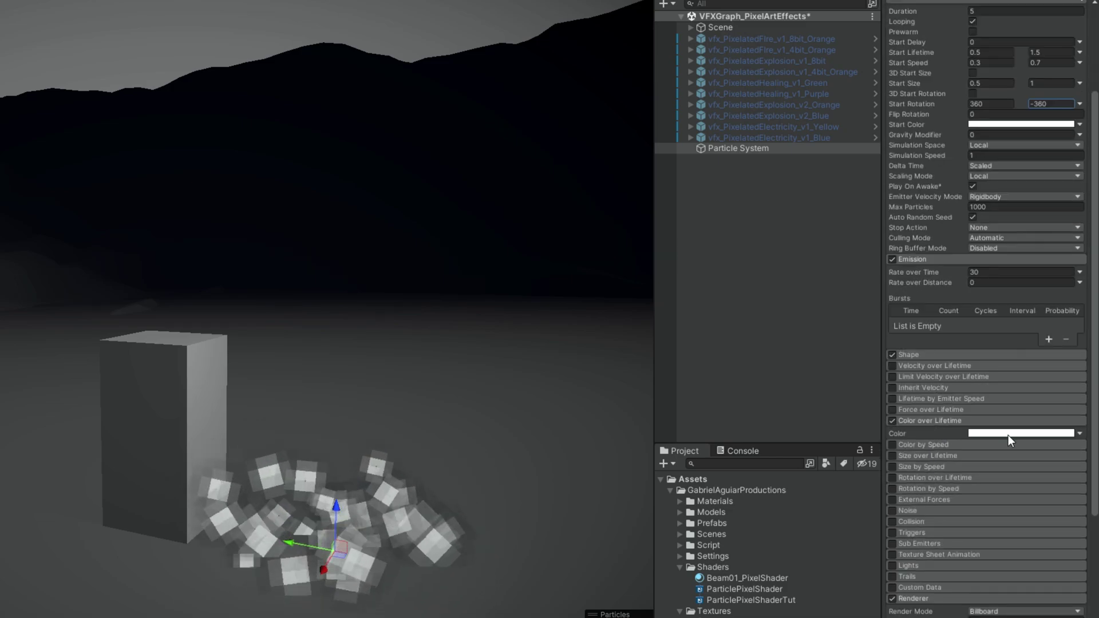
pyautogui.click(998, 433)
pyautogui.click(564, 304)
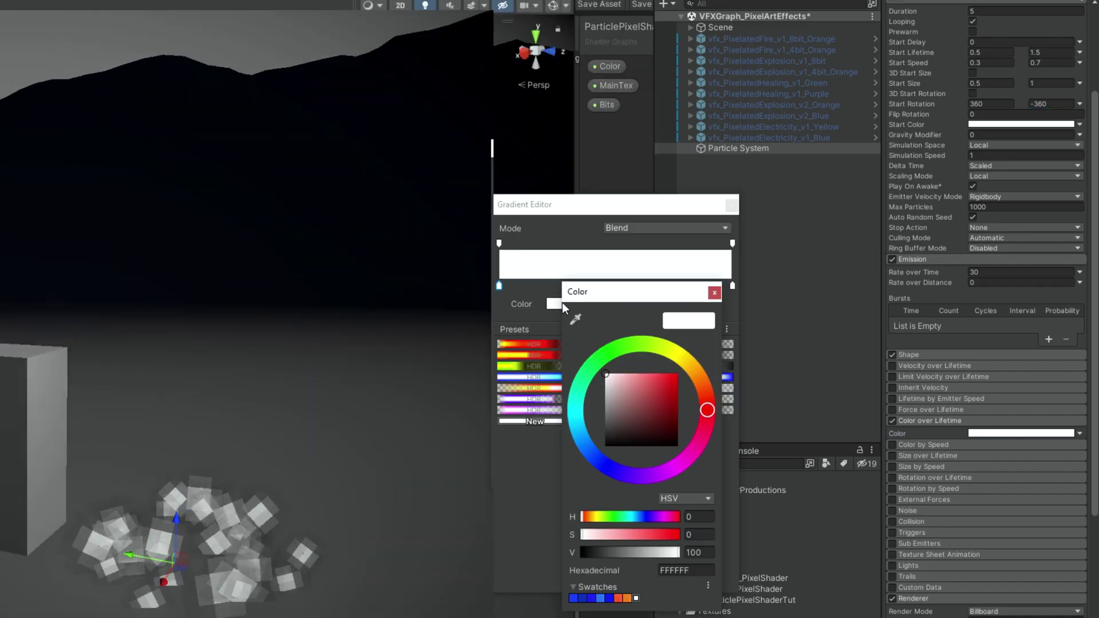
pyautogui.click(715, 292)
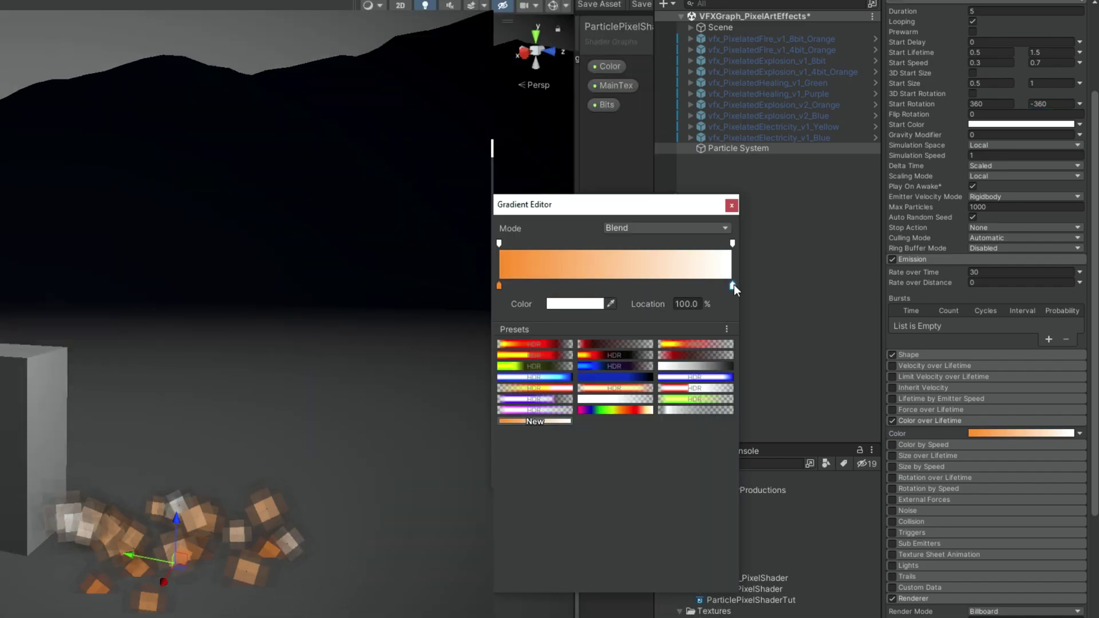
pyautogui.click(579, 305)
pyautogui.moveTo(689, 404); pyautogui.dragTo(681, 449)
pyautogui.click(728, 297)
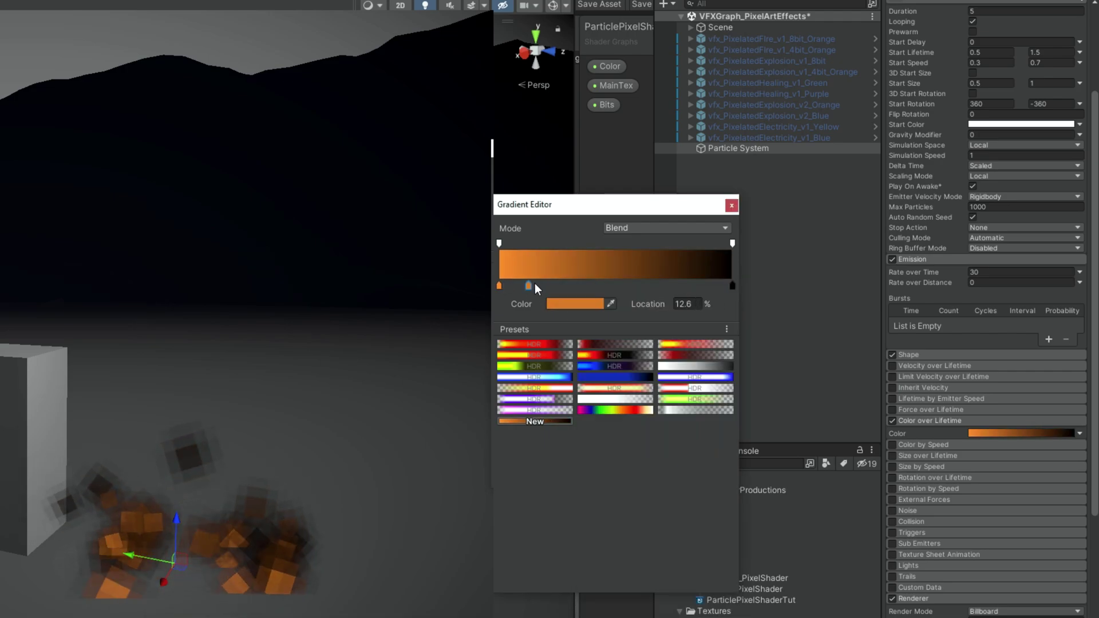
# - Make the middle gradient key red, and move the black key to ~92% and the orange key to ~7.9%
pyautogui.click(572, 303)
pyautogui.moveTo(711, 387); pyautogui.dragTo(717, 404)
pyautogui.click(726, 299)
pyautogui.moveTo(731, 285); pyautogui.dragTo(714, 286)
pyautogui.moveTo(498, 286)
pyautogui.mouseDown()
pyautogui.moveTo(518, 286)
pyautogui.moveTo(491, 287)
pyautogui.mouseUp()
# - Shift the leftmost gradient key to yellow-orange and close the Gradient Editor
pyautogui.click(576, 305)
pyautogui.moveTo(701, 384); pyautogui.dragTo(709, 376)
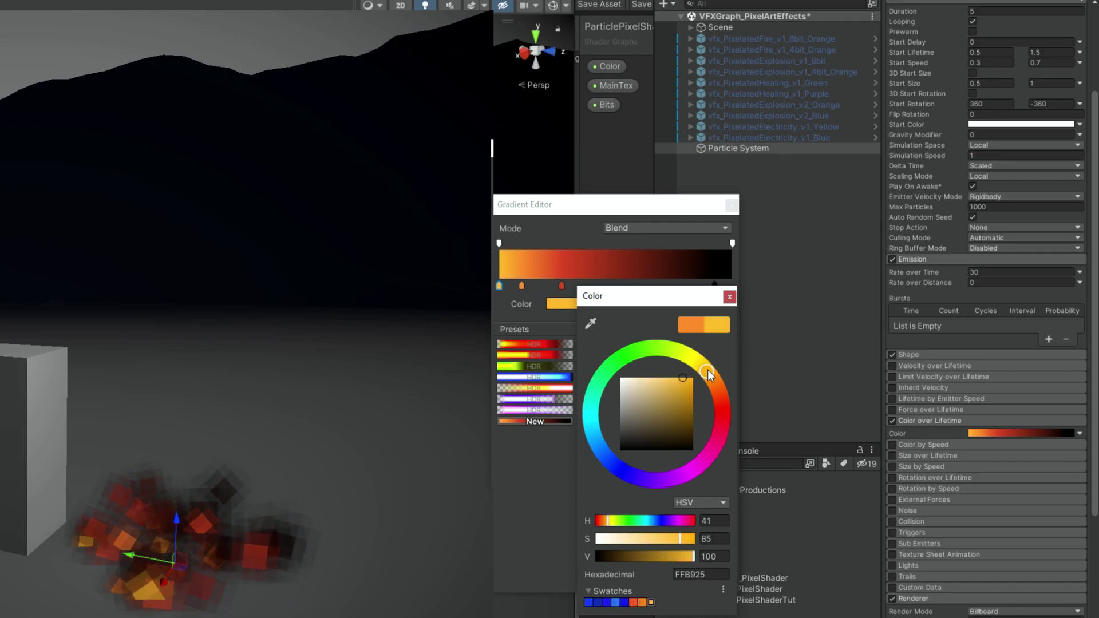
pyautogui.click(728, 295)
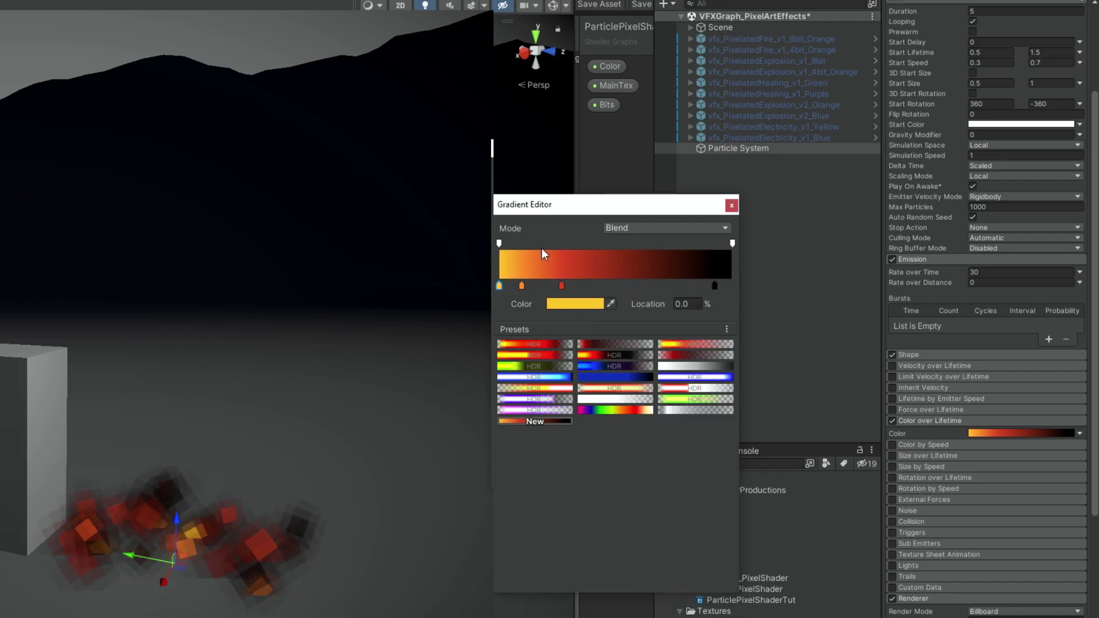
pyautogui.click(731, 207)
pyautogui.scroll(-15, 951, 561)
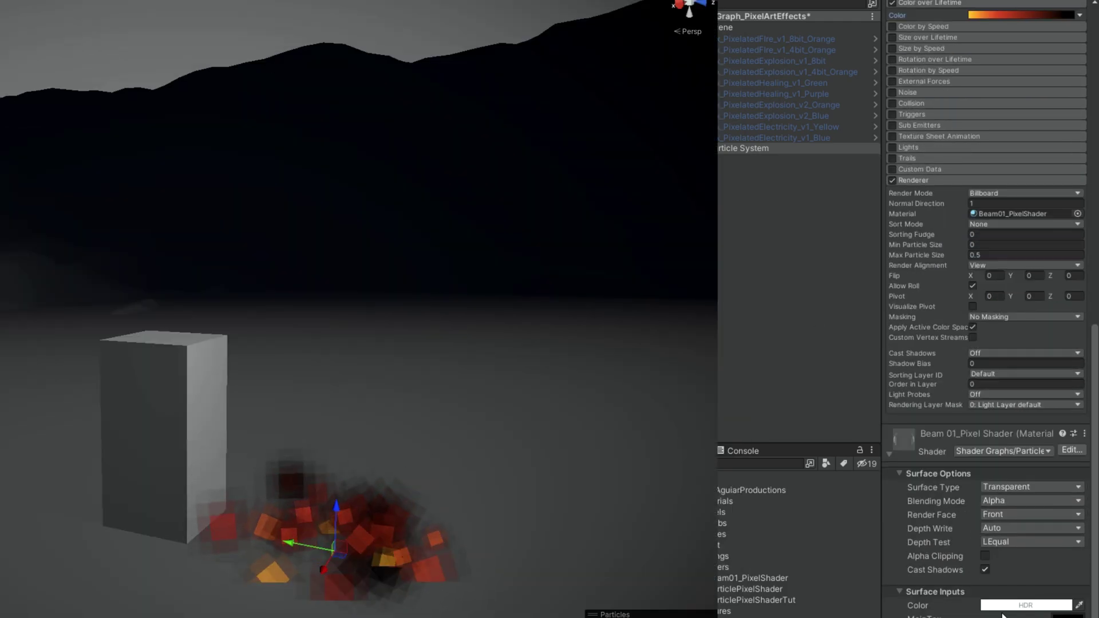
# - Raise the material Color's HDR intensity to about 4.9
pyautogui.click(1016, 605)
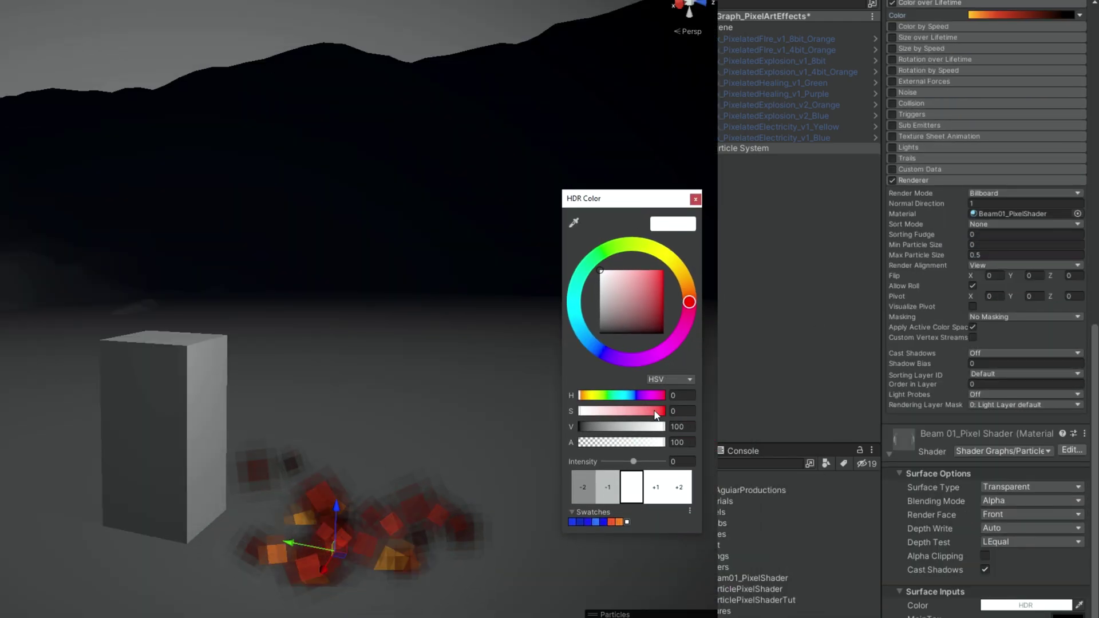
pyautogui.moveTo(633, 462); pyautogui.dragTo(650, 462)
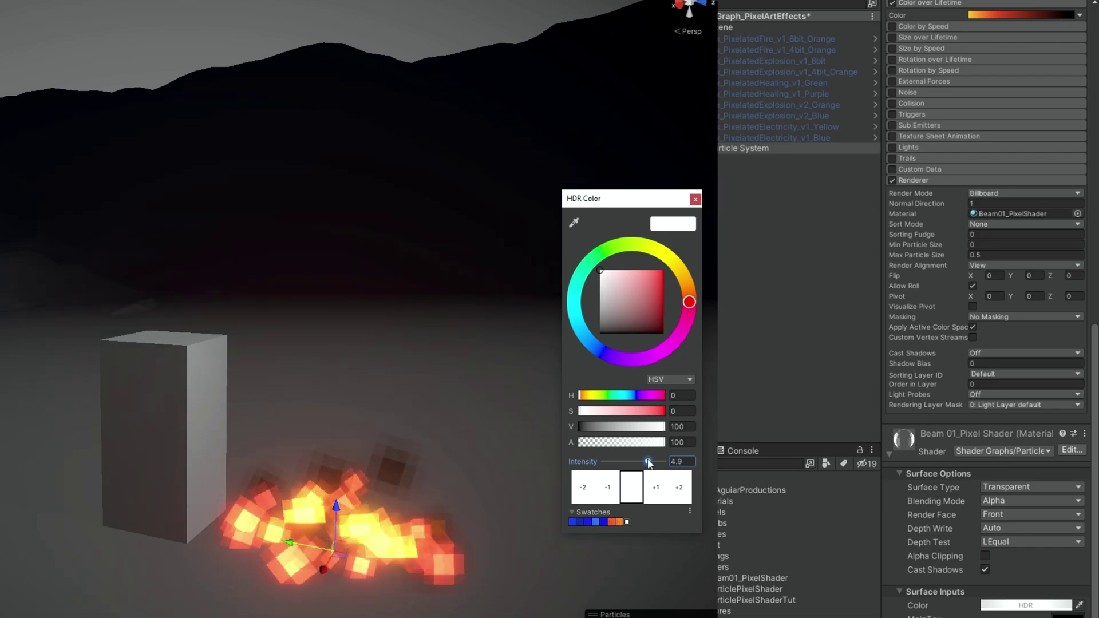
pyautogui.click(695, 199)
# - Check the Global Volume's Bloom override, then reselect the Particle System
pyautogui.click(691, 26)
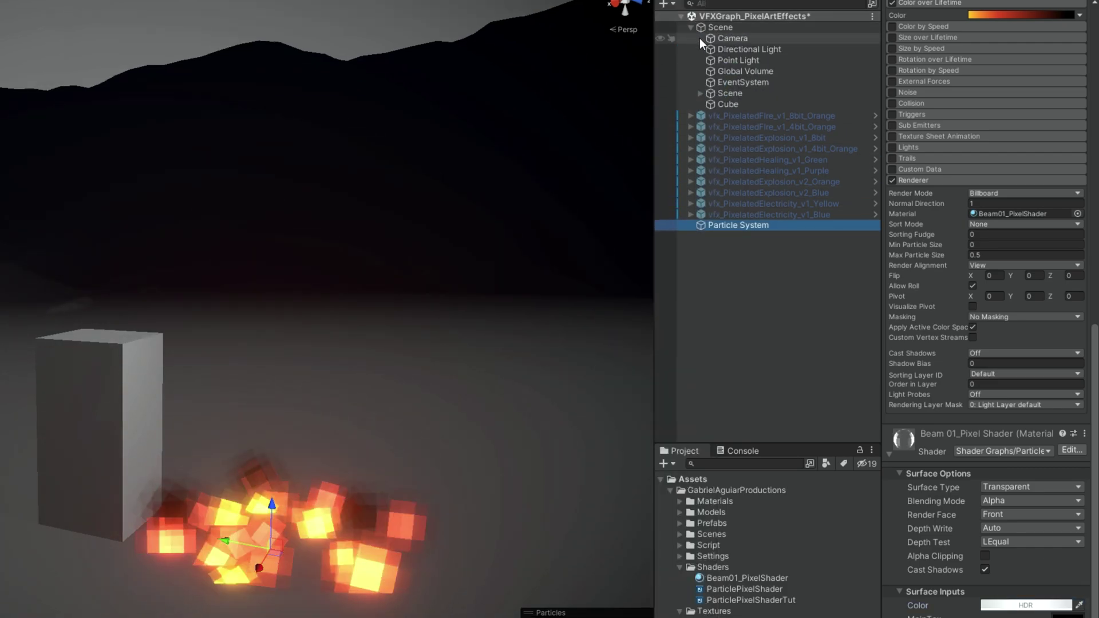
pyautogui.click(728, 70)
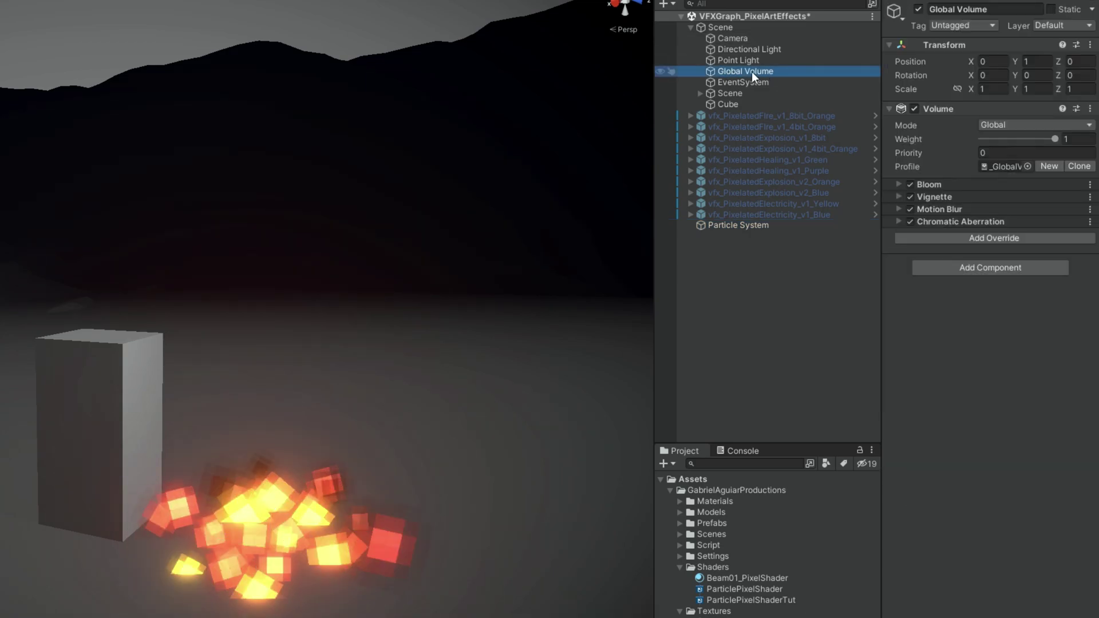
pyautogui.click(897, 184)
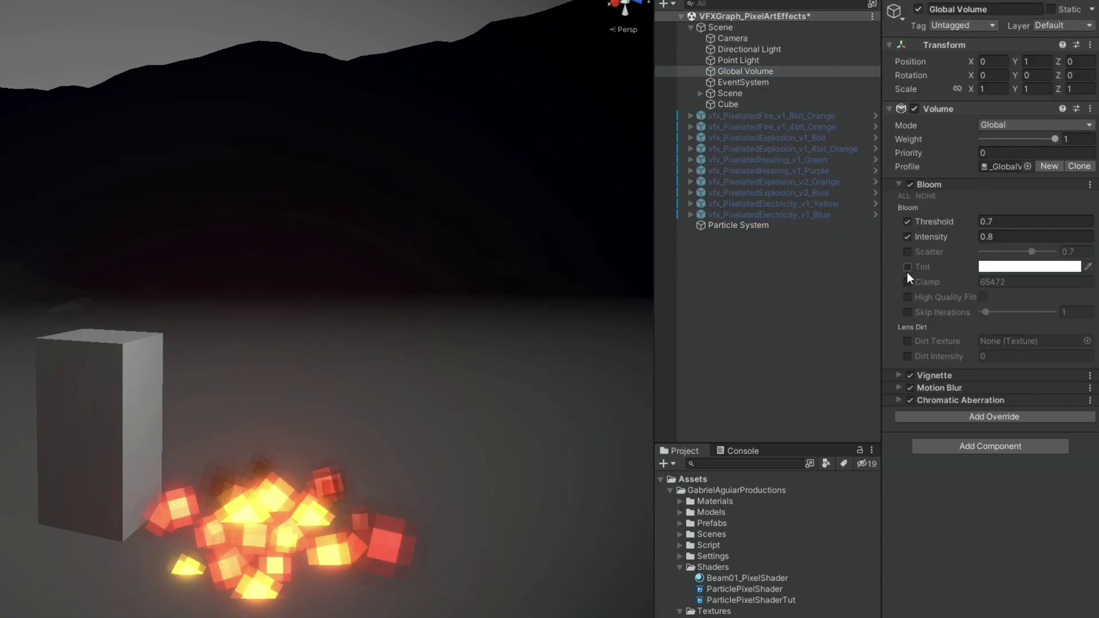
pyautogui.click(689, 27)
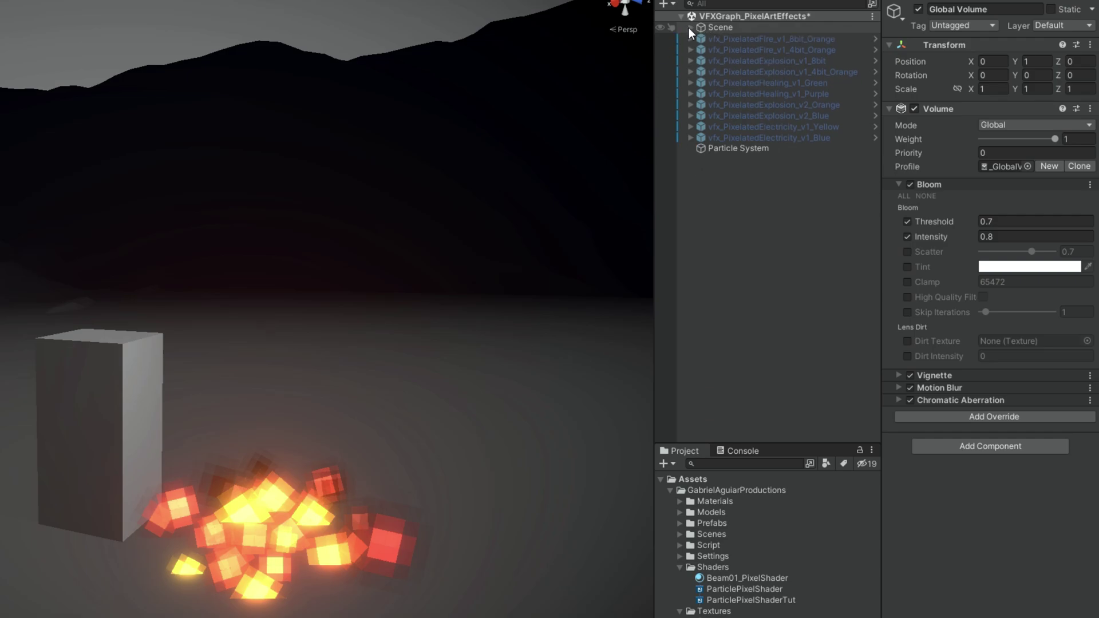
pyautogui.click(719, 148)
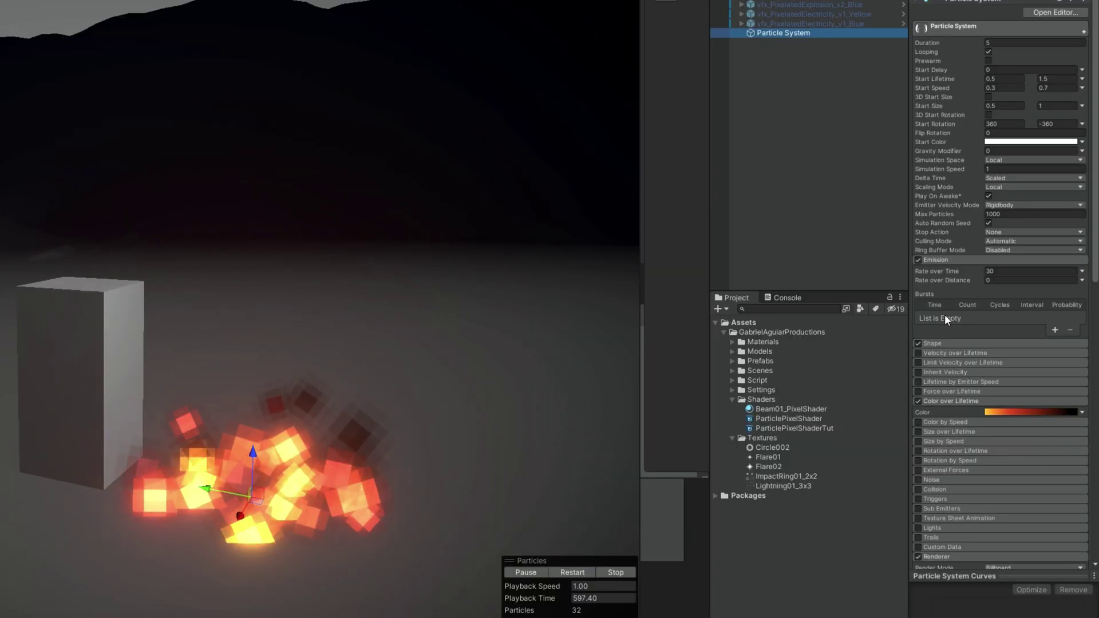
# - Review the Shape module settings and widen the particle settings panel
pyautogui.scroll(-4, 945, 315)
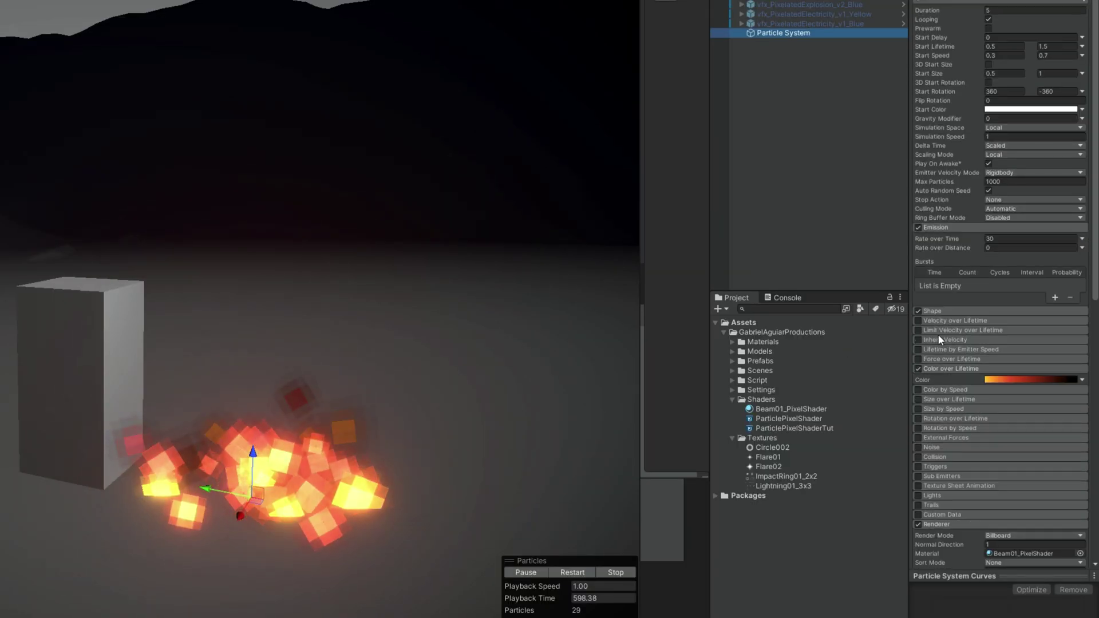
pyautogui.click(936, 248)
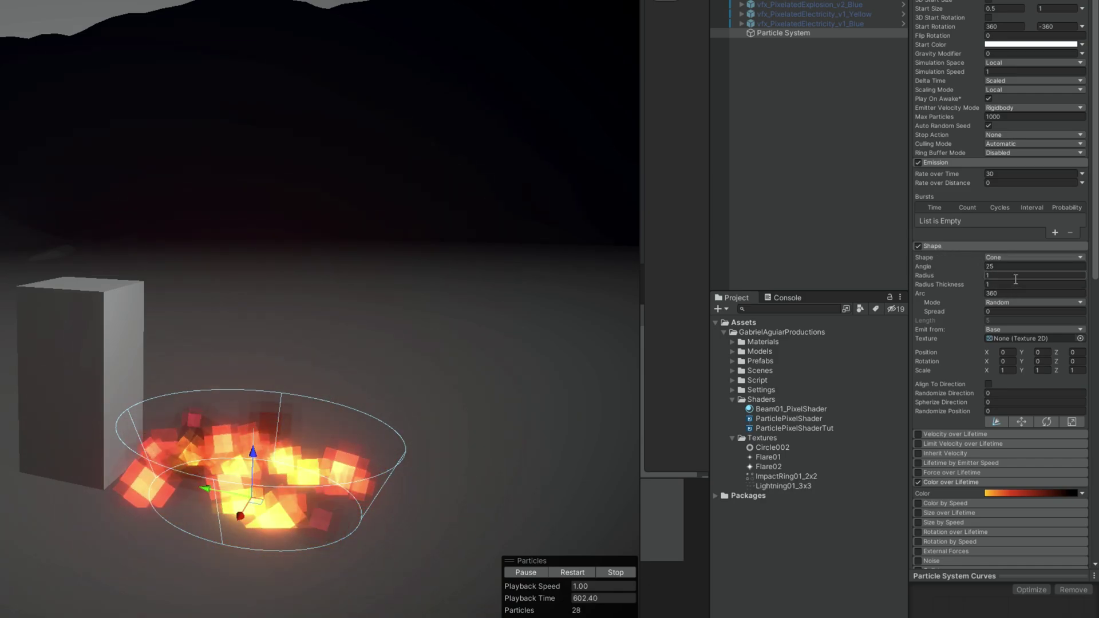
pyautogui.click(961, 248)
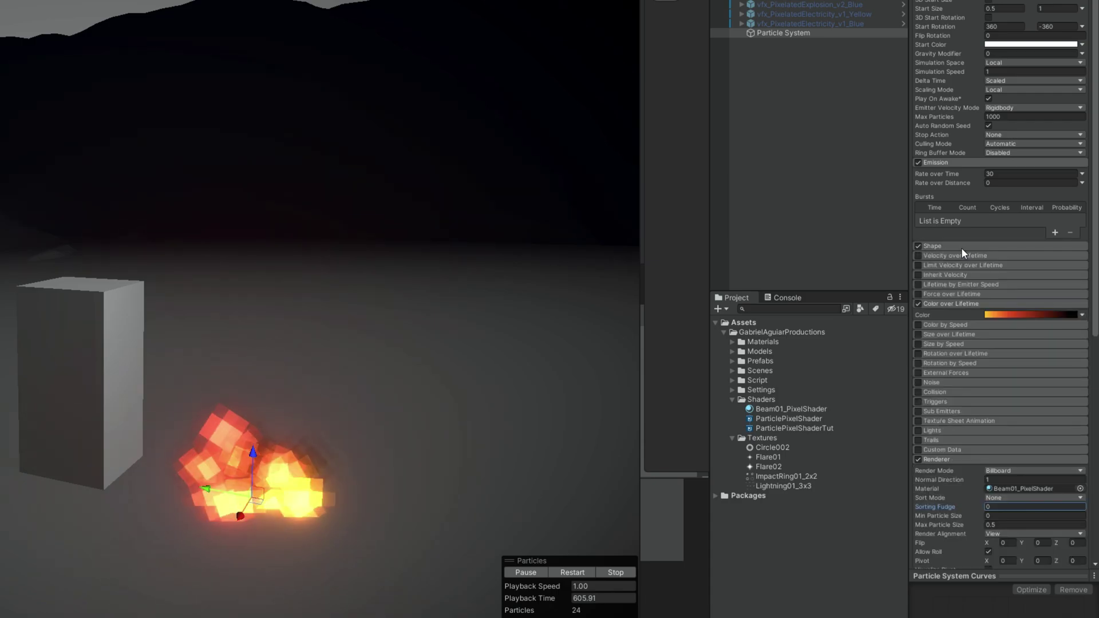
pyautogui.moveTo(911, 267); pyautogui.dragTo(855, 261)
# - Enable Velocity over Lifetime with Linear set to Random Between Two Constants, up to 2 on Z
pyautogui.click(908, 255)
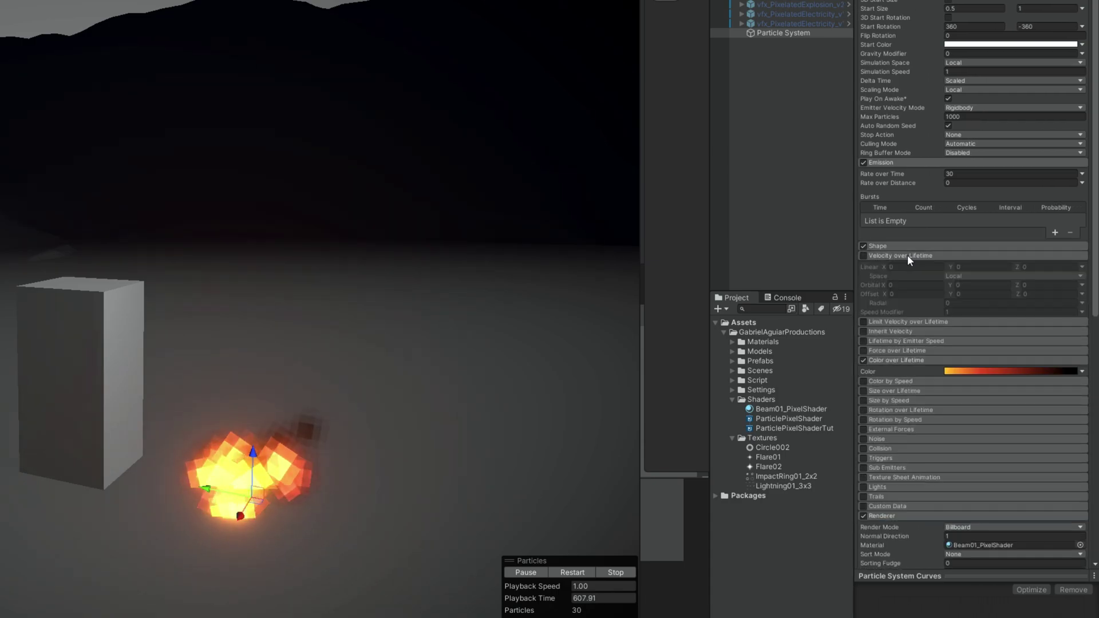
pyautogui.click(863, 256)
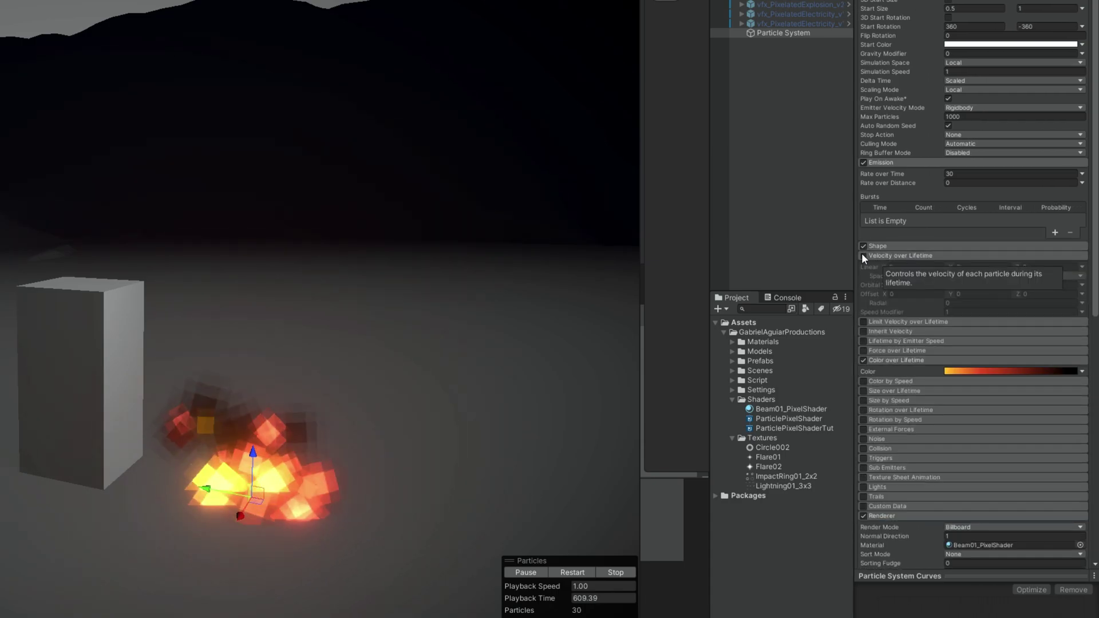
pyautogui.click(1082, 267)
pyautogui.click(1054, 305)
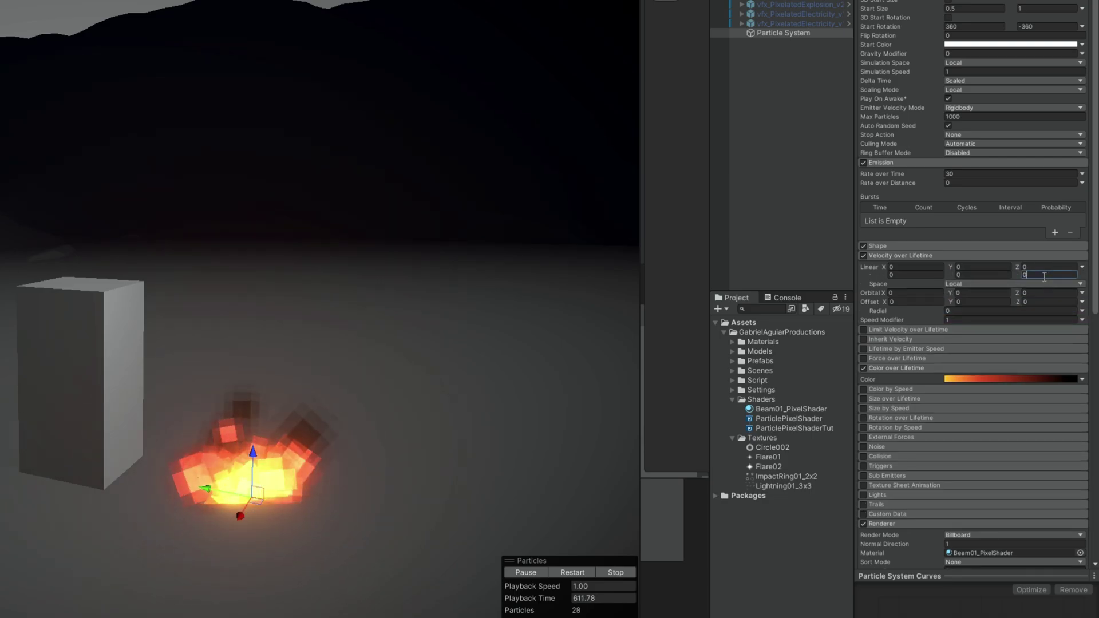
pyautogui.moveTo(309, 436); pyautogui.dragTo(254, 466, button='right')
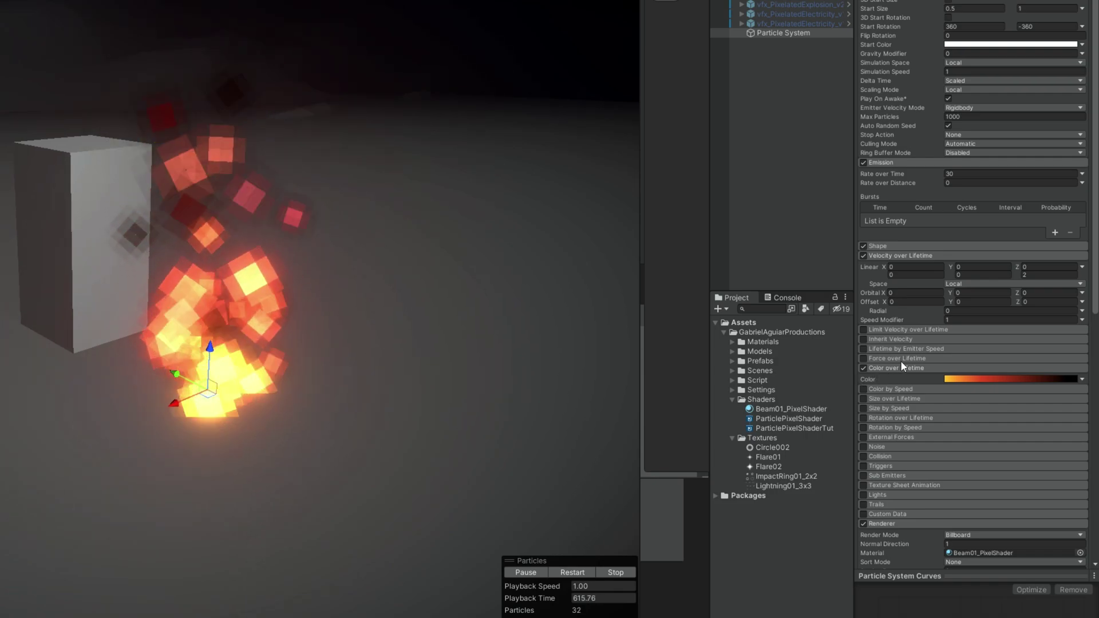
# - Increase the material Color's HDR intensity to 6.1
pyautogui.scroll(-10, 956, 401)
pyautogui.scroll(-2, 960, 414)
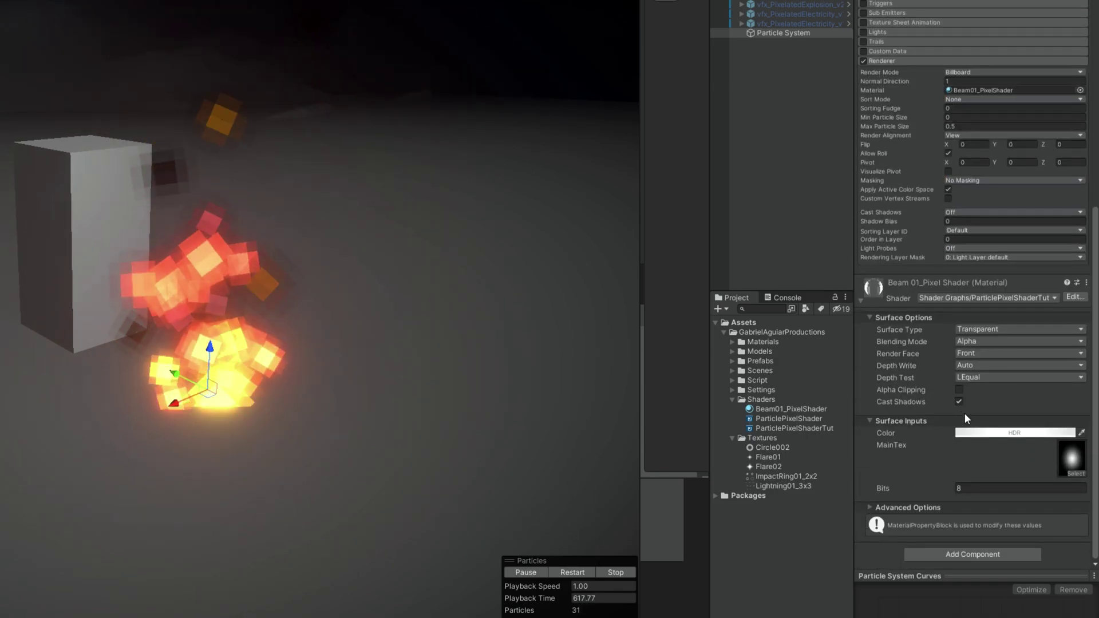
pyautogui.click(1013, 433)
pyautogui.moveTo(1045, 614); pyautogui.dragTo(1046, 614)
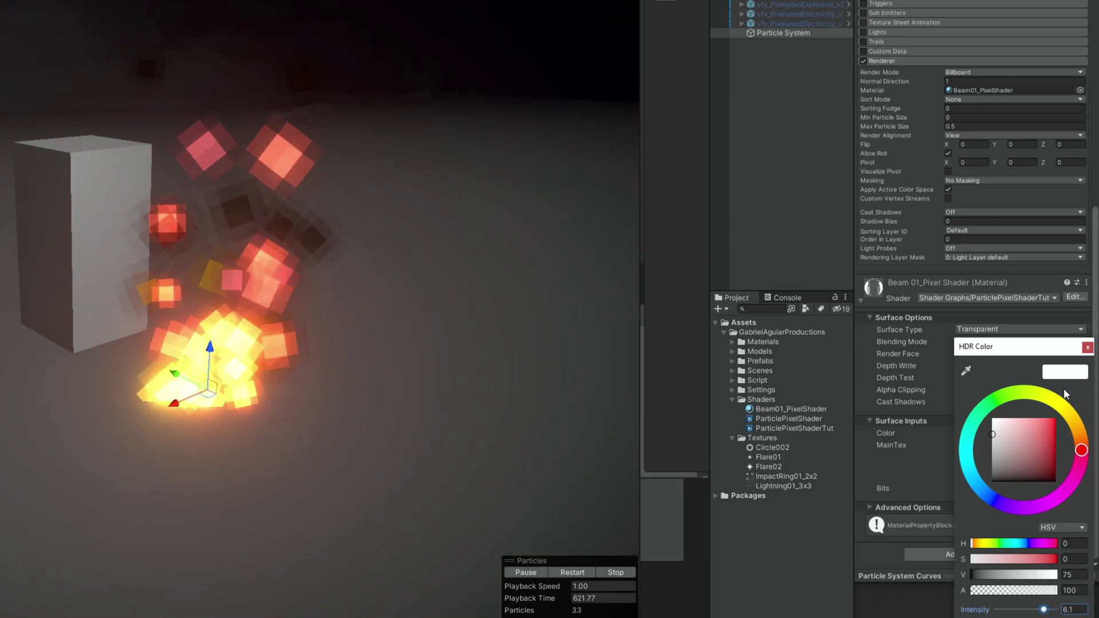
pyautogui.click(1087, 347)
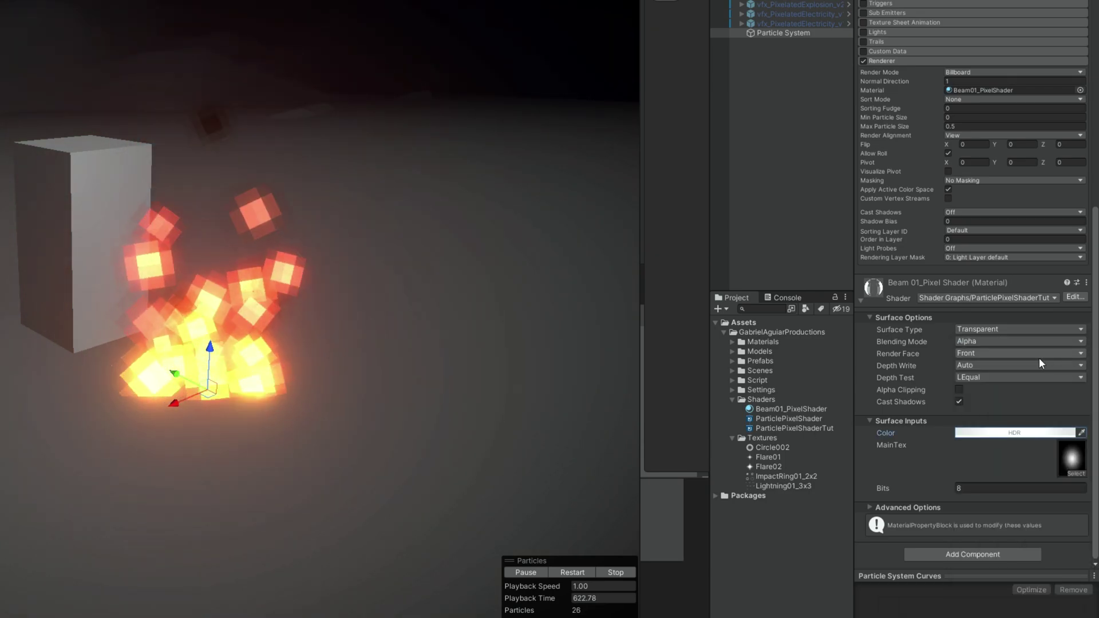
# - Try Bits values of 2 and 16, then settle on 8
pyautogui.click(972, 490)
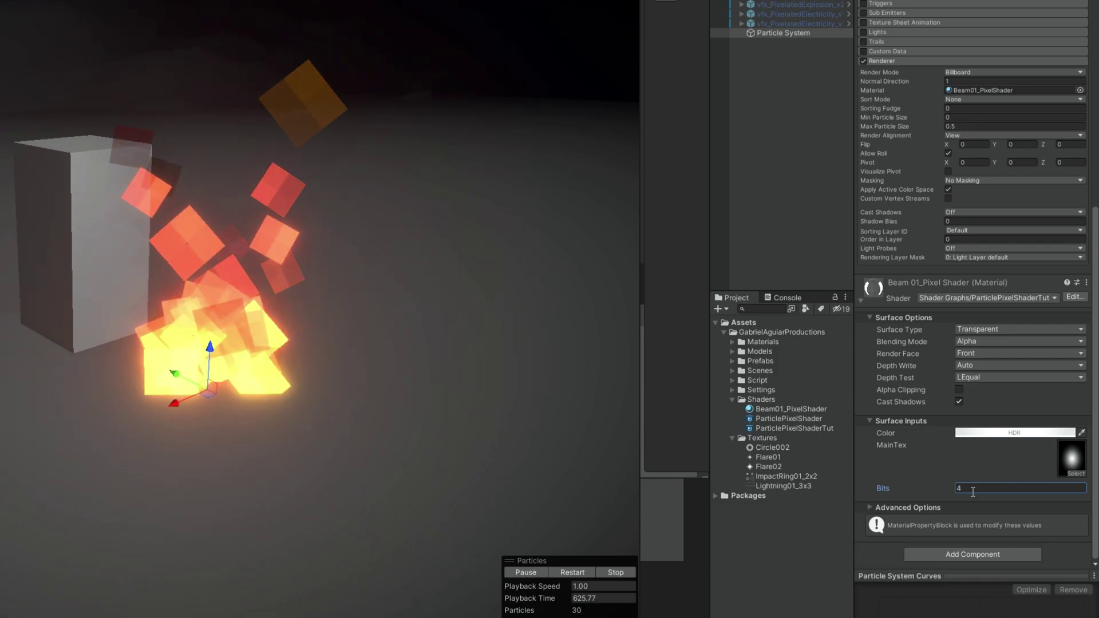
pyautogui.press('BackSpace')
pyautogui.write('2')
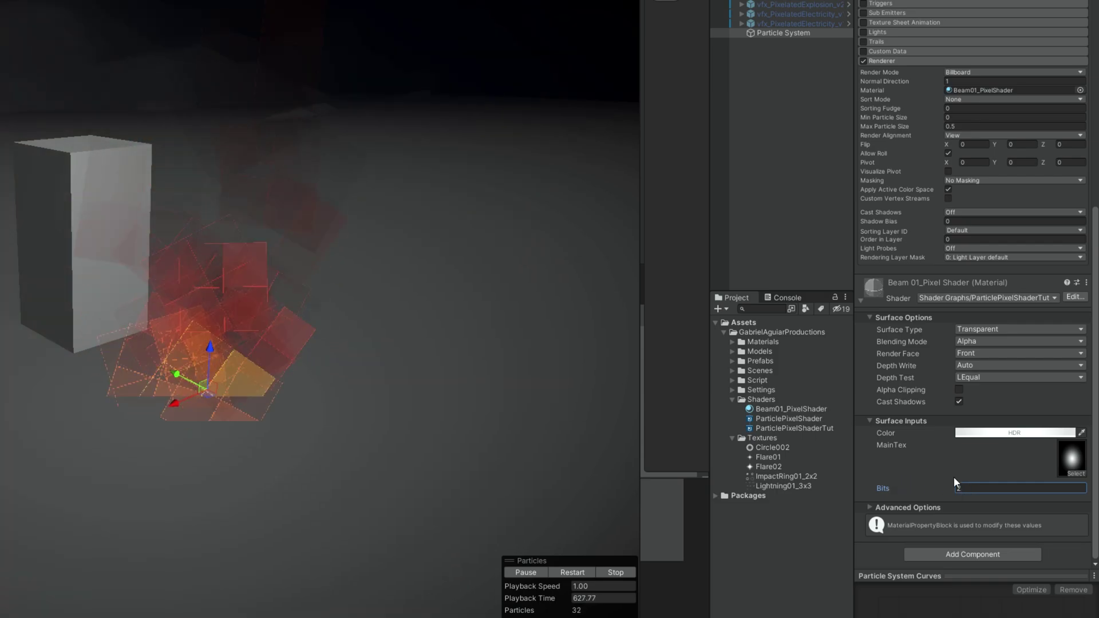
pyautogui.doubleClick(970, 490)
pyautogui.write('16')
pyautogui.press('Return')
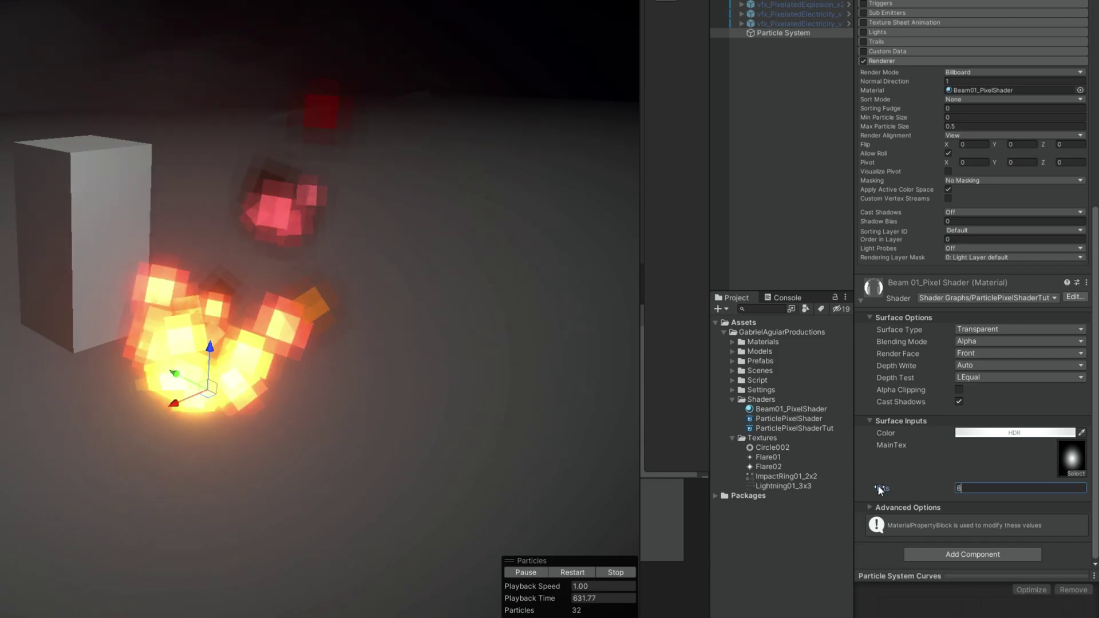
pyautogui.moveTo(877, 486); pyautogui.dragTo(861, 473)
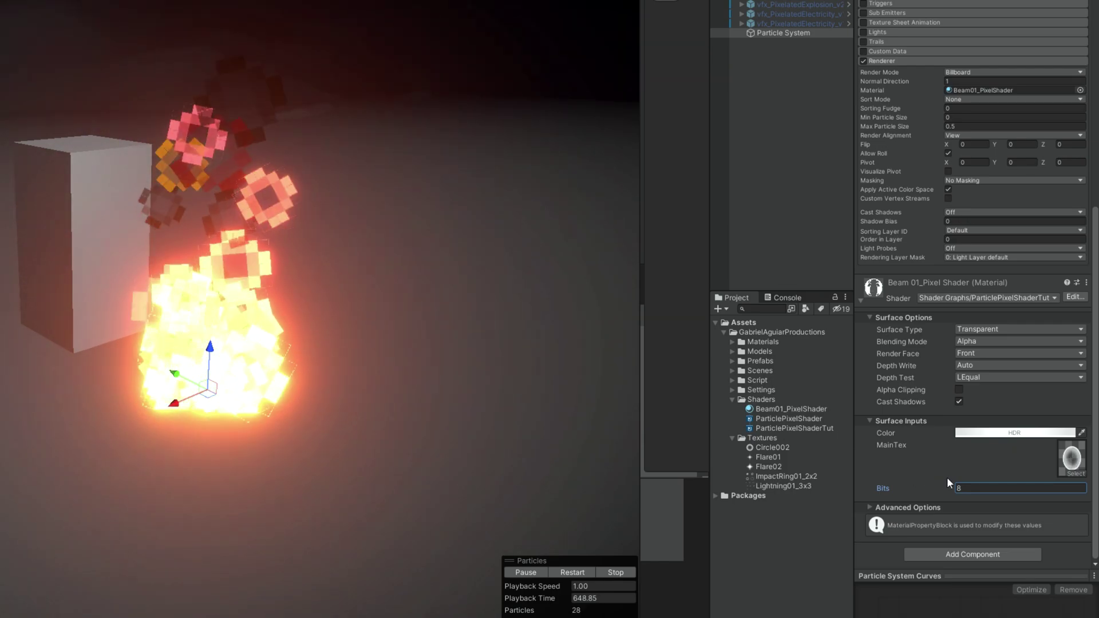
# - Set Bits to 16, assign Flare02 as MainTex, then set Bits back to 8
pyautogui.doubleClick(970, 486)
pyautogui.write('16')
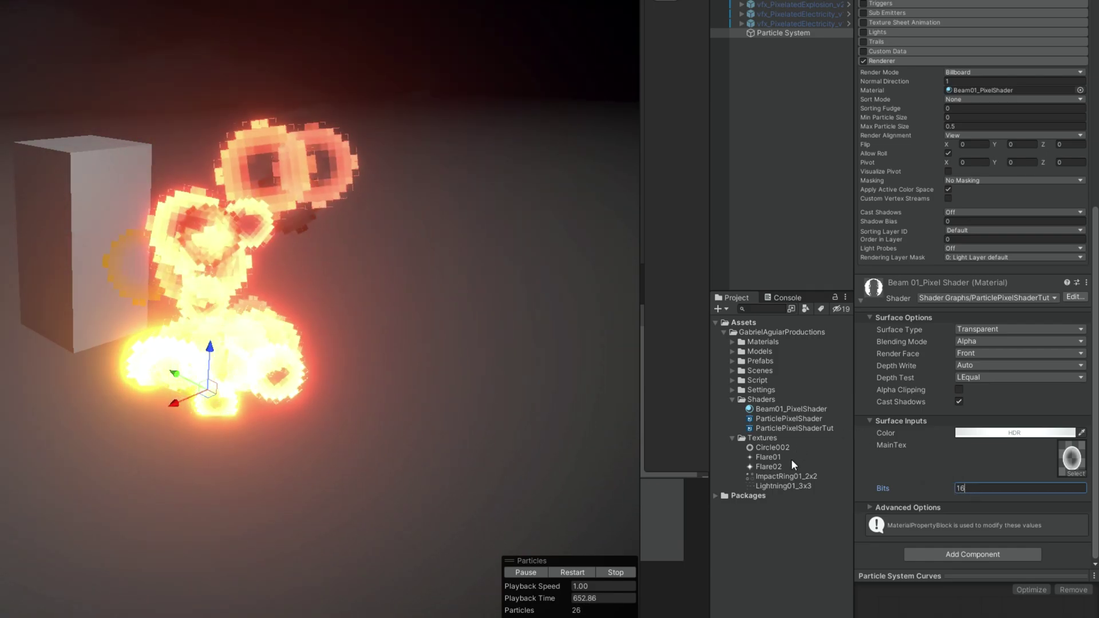
pyautogui.moveTo(773, 465); pyautogui.dragTo(1062, 454)
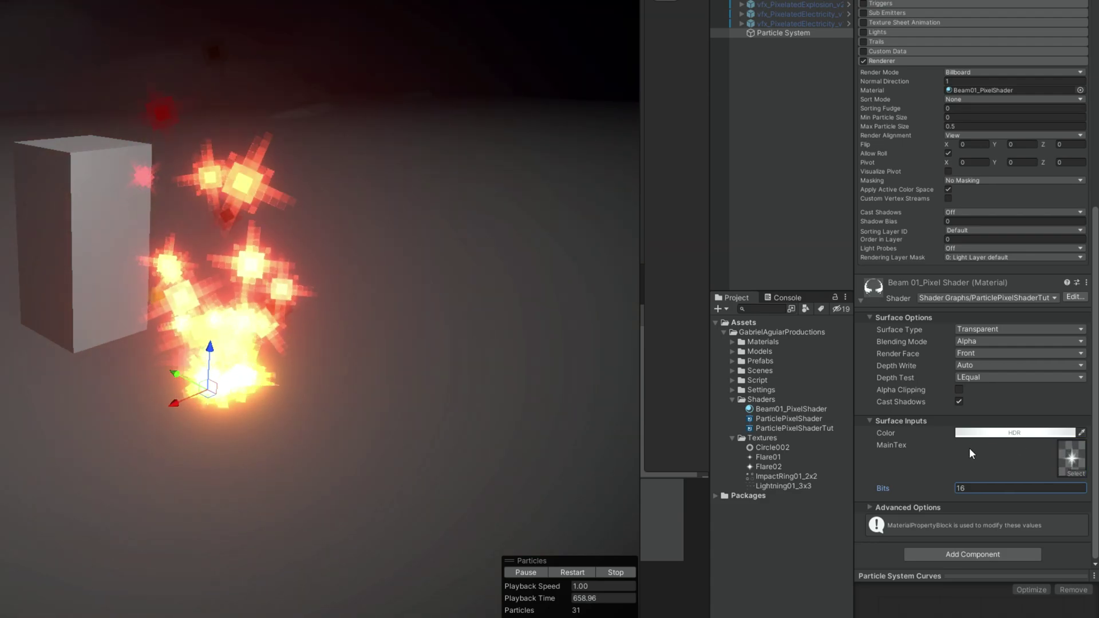
pyautogui.doubleClick(981, 490)
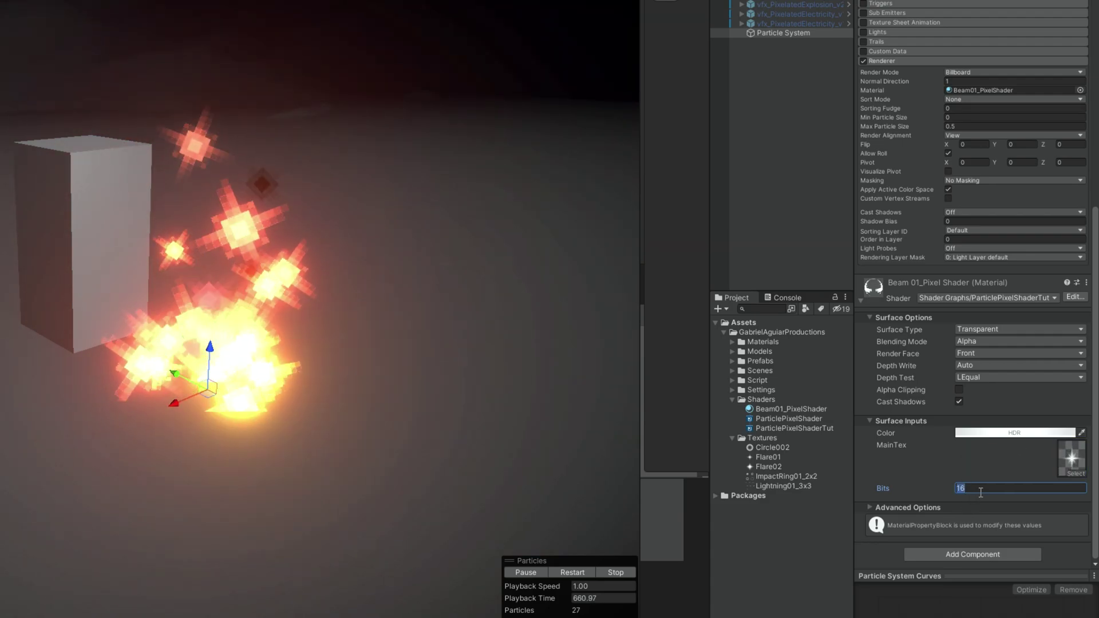
pyautogui.write('8')
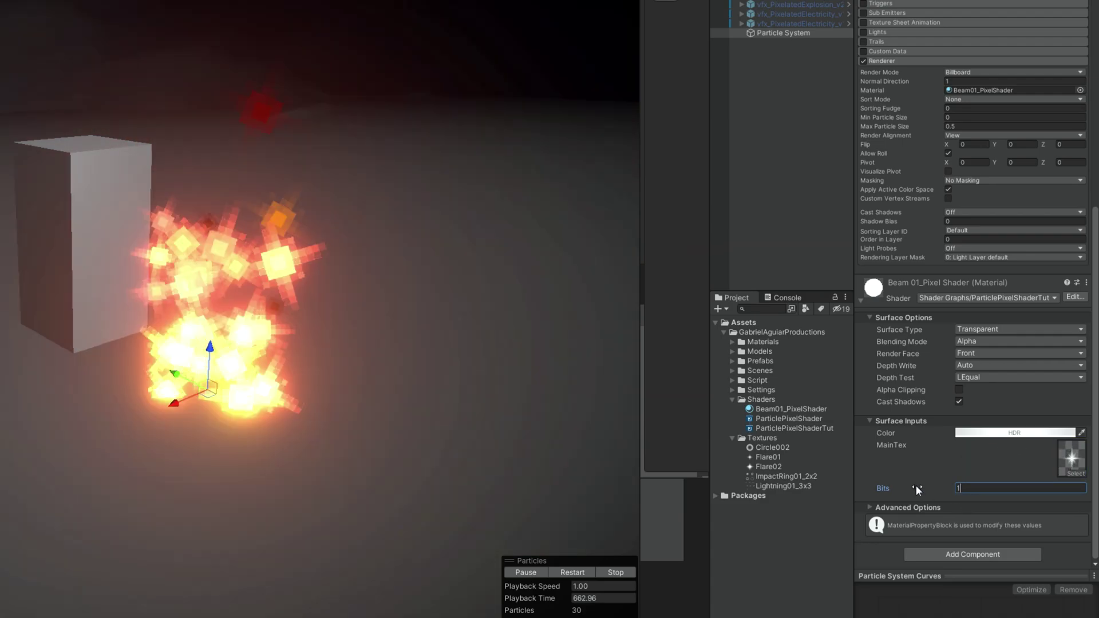
# - Assign ImpactRing01_2x2 as MainTex and enable Texture Sheet Animation with 2x2 tiles
pyautogui.moveTo(773, 476); pyautogui.dragTo(1070, 458)
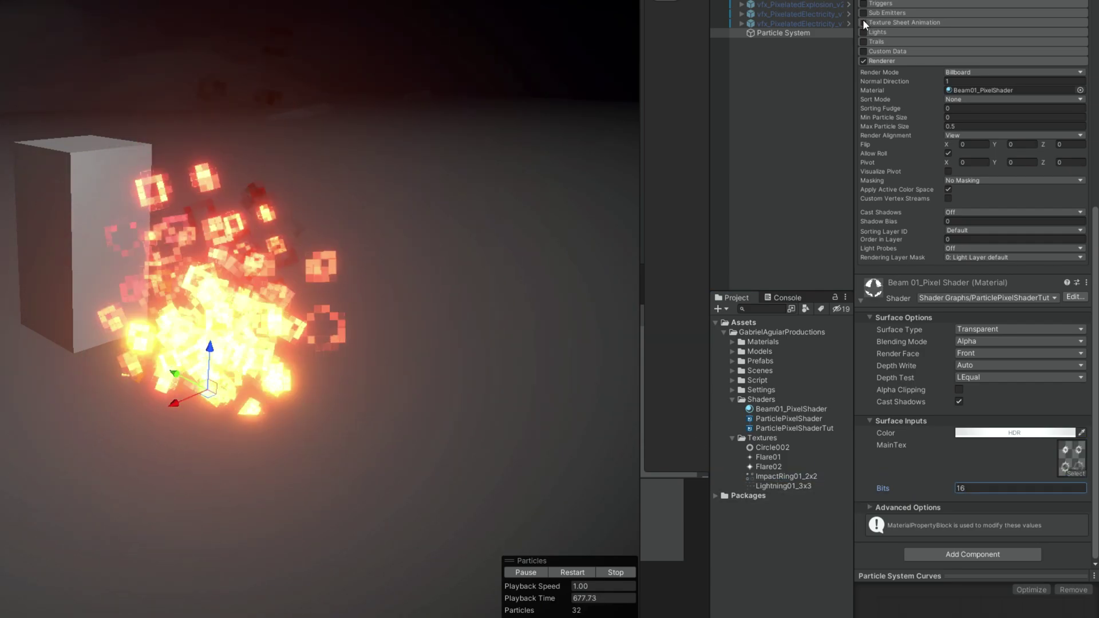
pyautogui.click(863, 22)
pyautogui.click(887, 22)
pyautogui.click(977, 43)
pyautogui.write('2')
pyautogui.click(1025, 43)
pyautogui.write('2')
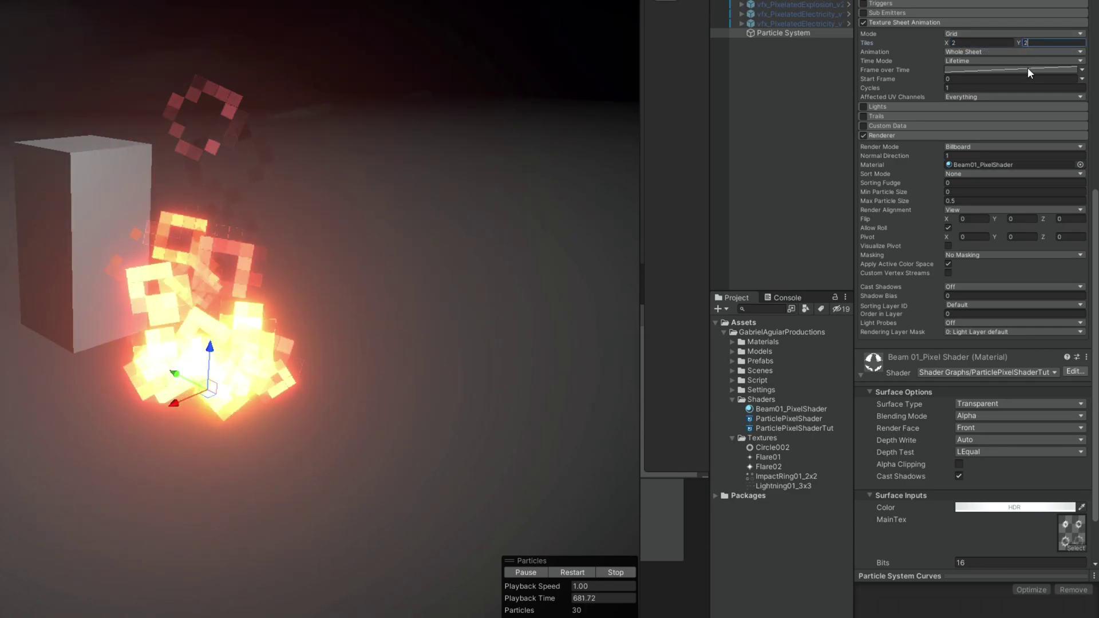
pyautogui.click(1027, 69)
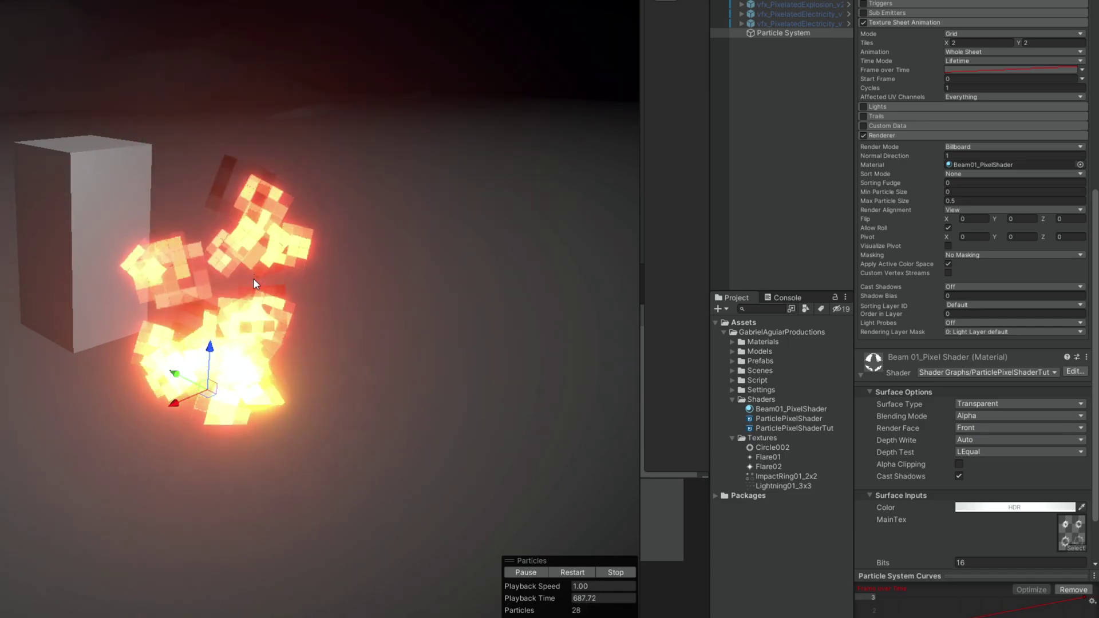
# - Set the material's Bits value to 32
pyautogui.scroll(-1, 991, 516)
pyautogui.click(888, 520)
pyautogui.write('32')
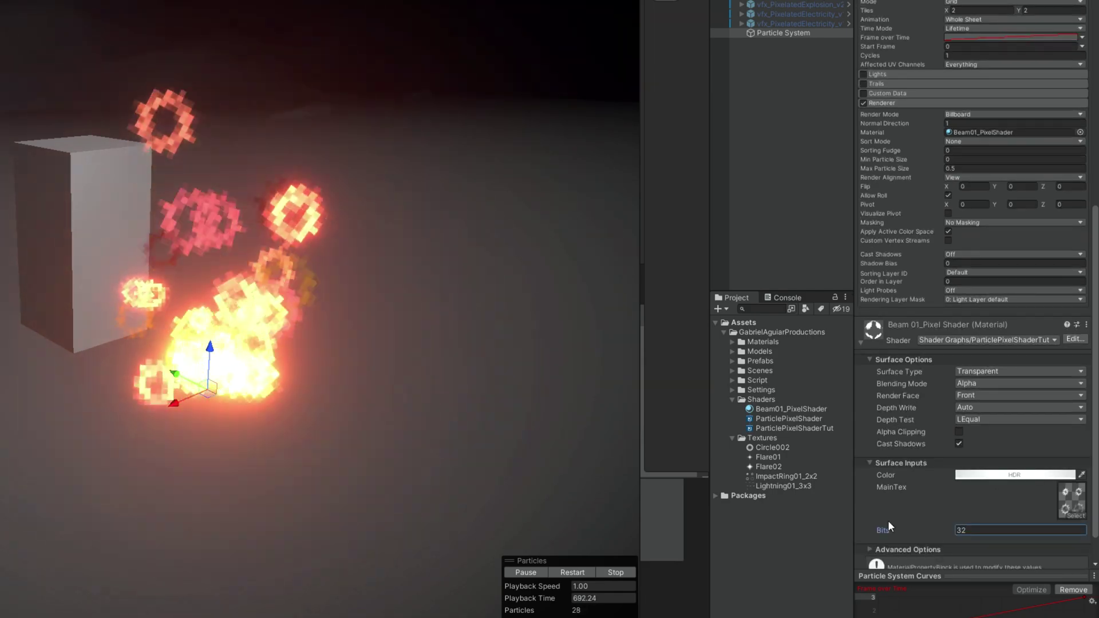